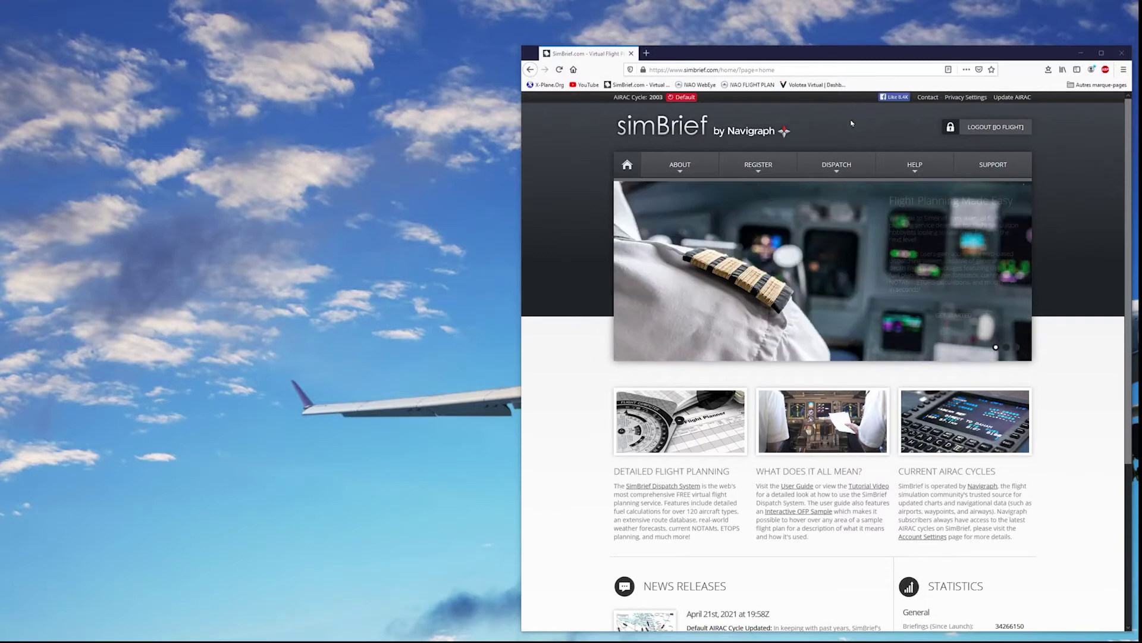
Step: Open the dispatch system's fleet section and start a new airframe
mouse_move(836, 168)
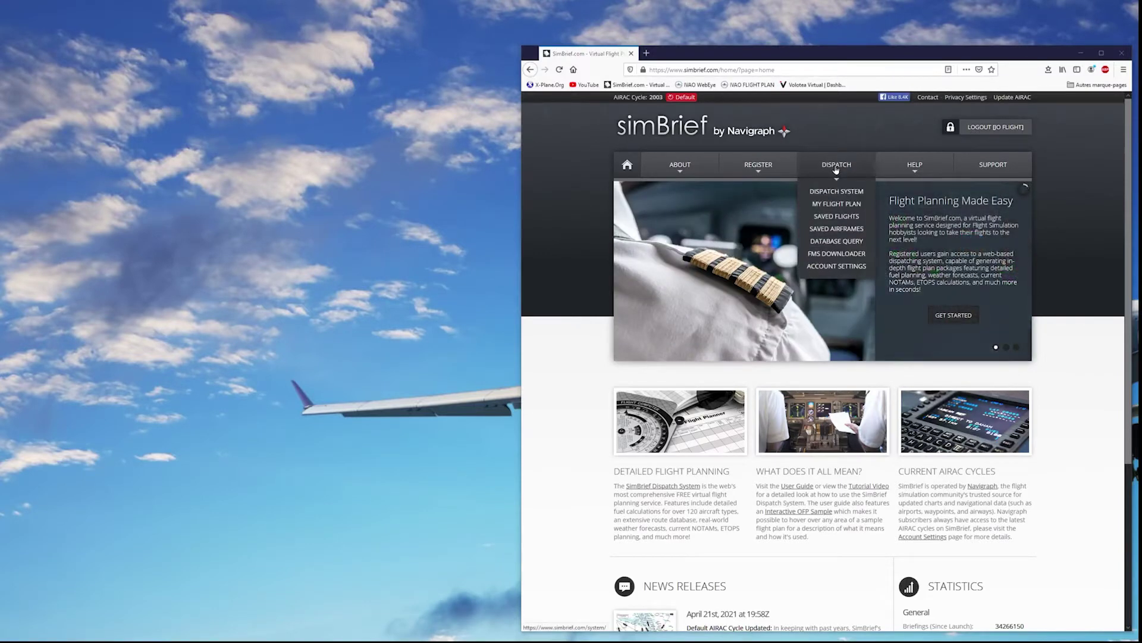
left_click(835, 192)
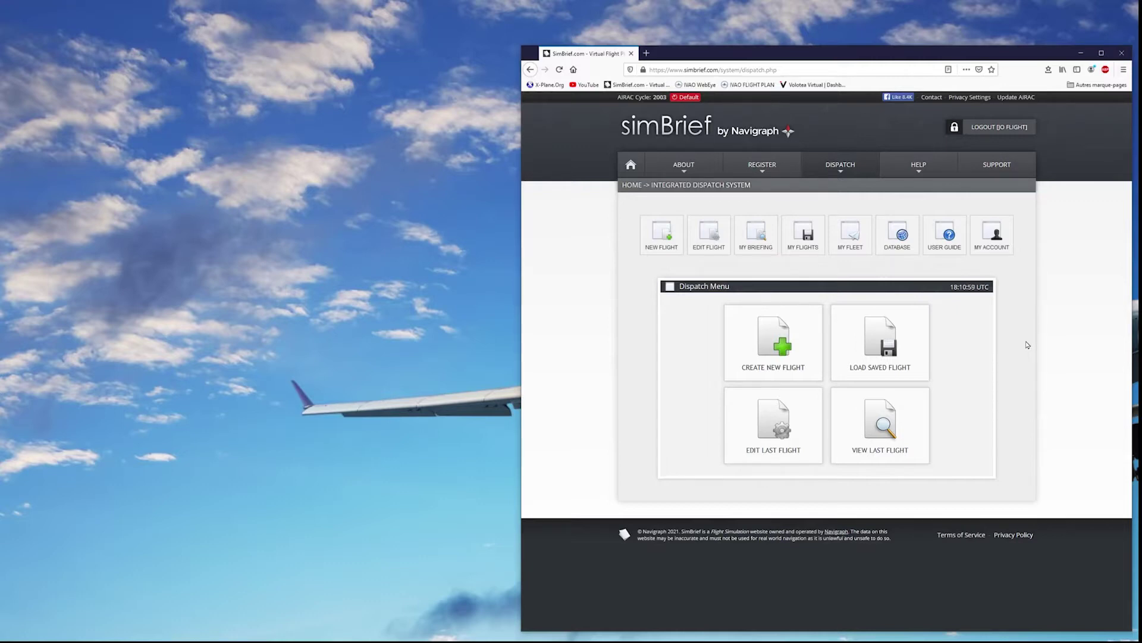
left_click(855, 240)
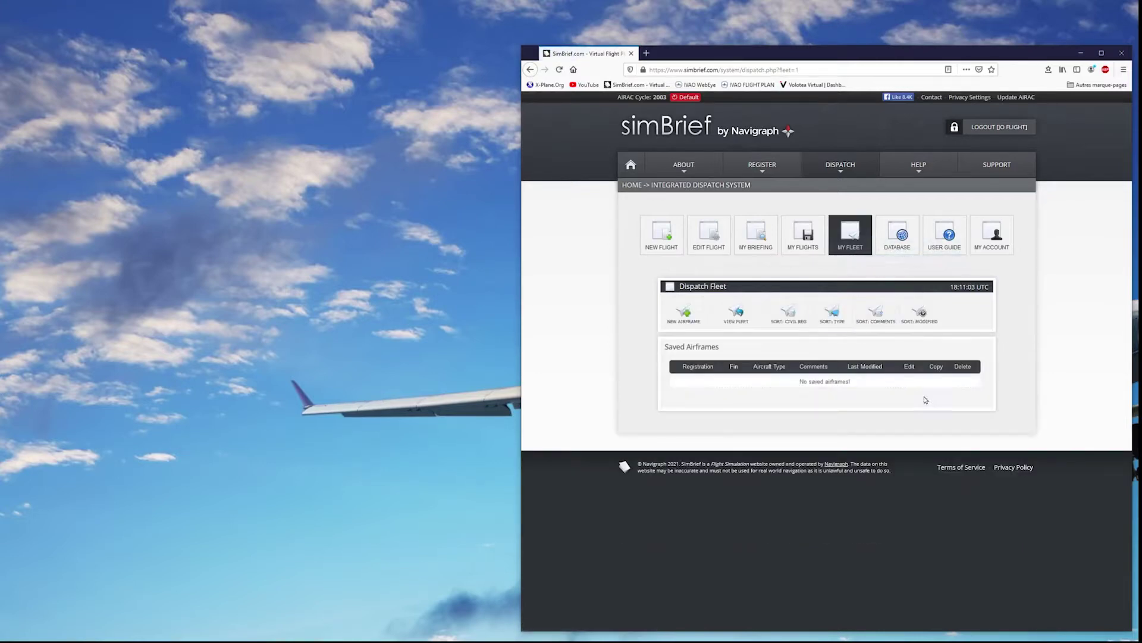
left_click(683, 314)
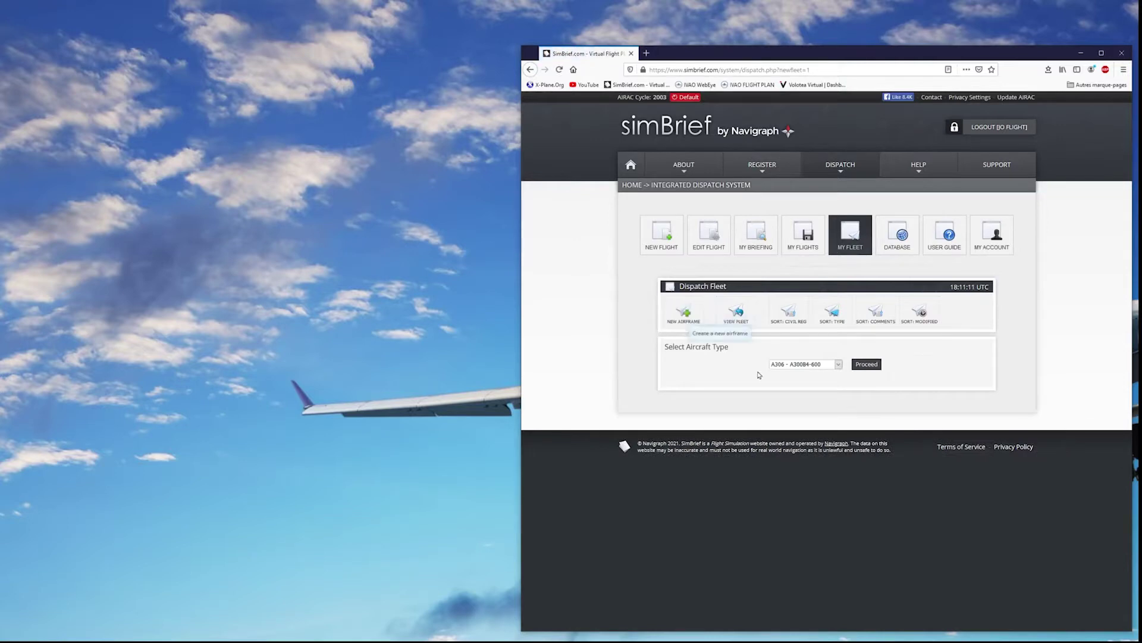
Step: Choose A319 - A319-100 as the new airframe's aircraft type and proceed to its options
left_click(839, 365)
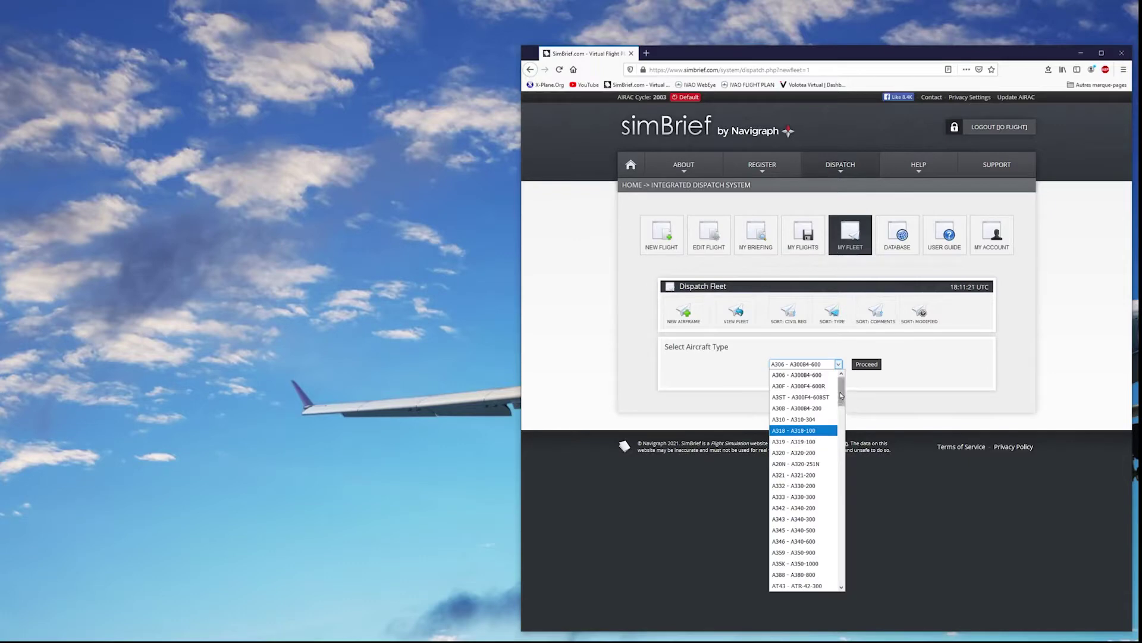
mouse_move(841, 395)
left_mouse_down()
mouse_move(842, 507)
mouse_move(851, 394)
left_mouse_up()
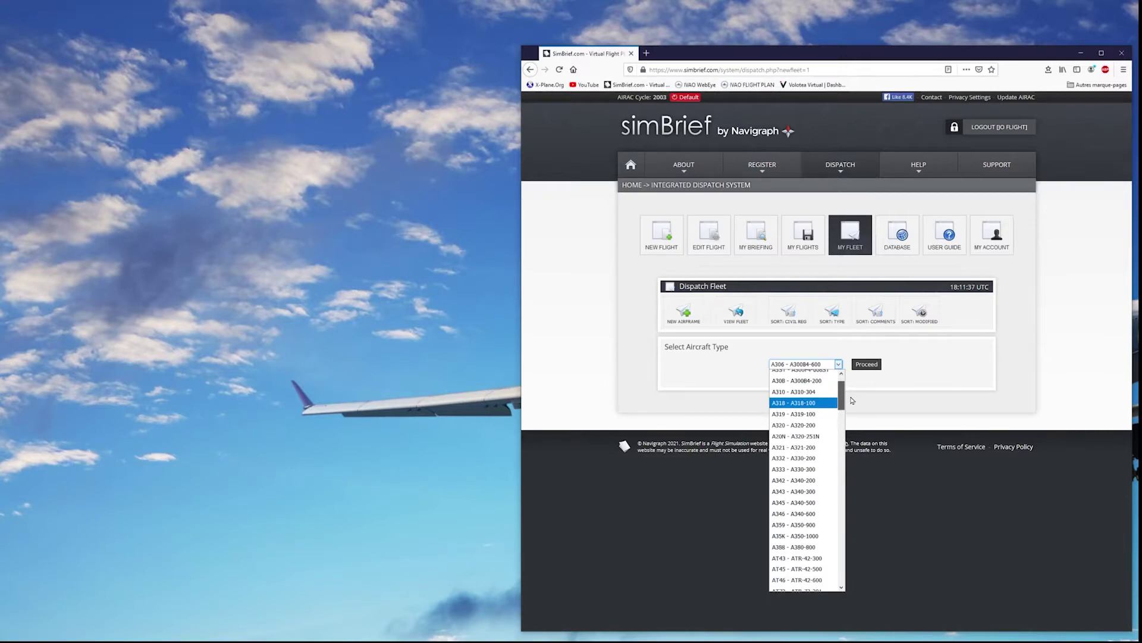
left_click(801, 441)
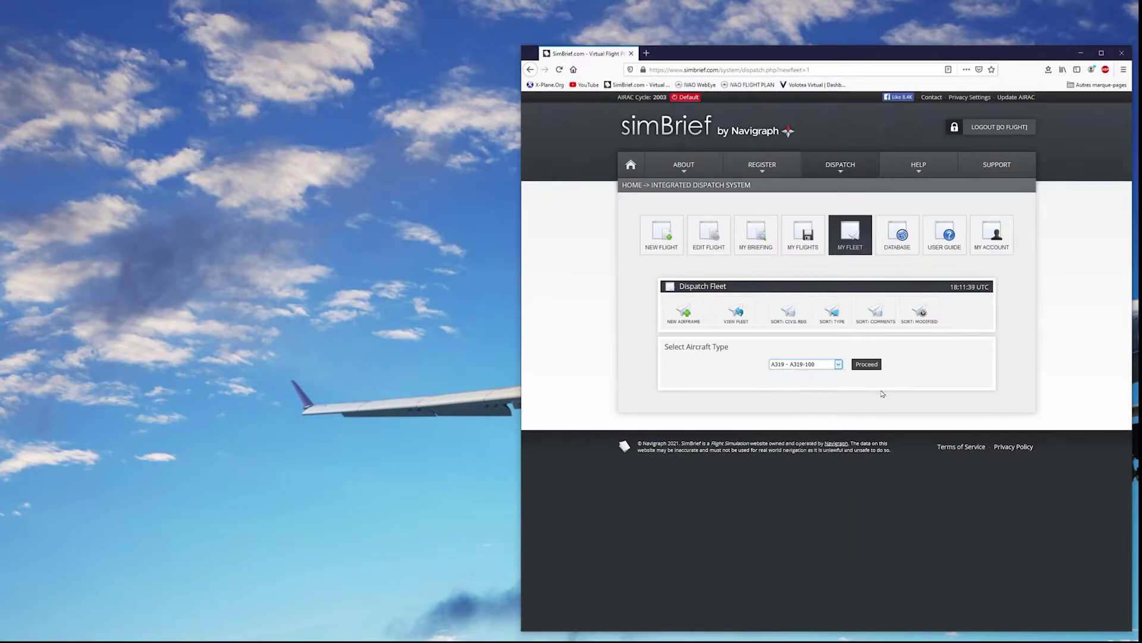
left_click(867, 365)
Step: Set the airframe's civil registration to A319P
scroll(1035, 384, "down", 5)
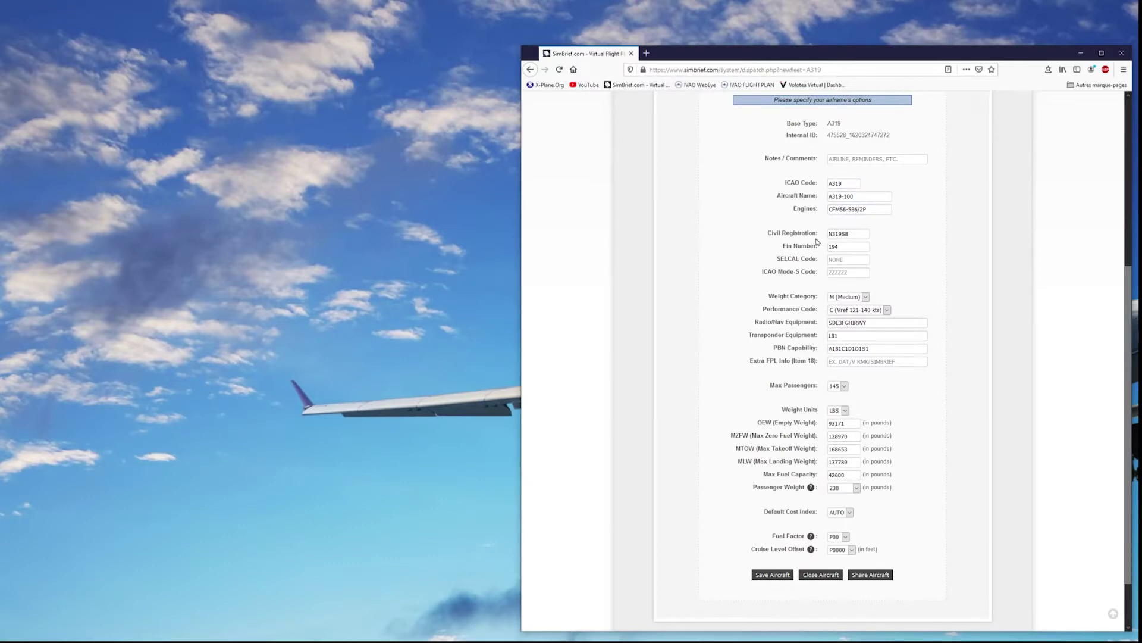
left_click_drag(847, 233, 810, 233)
type("A319")
left_click(928, 243)
Step: Place the masse.PNG weights sheet beside the airframe form and select 145 as the maximum number of passengers
left_click_drag(1141, 98, 306, 69)
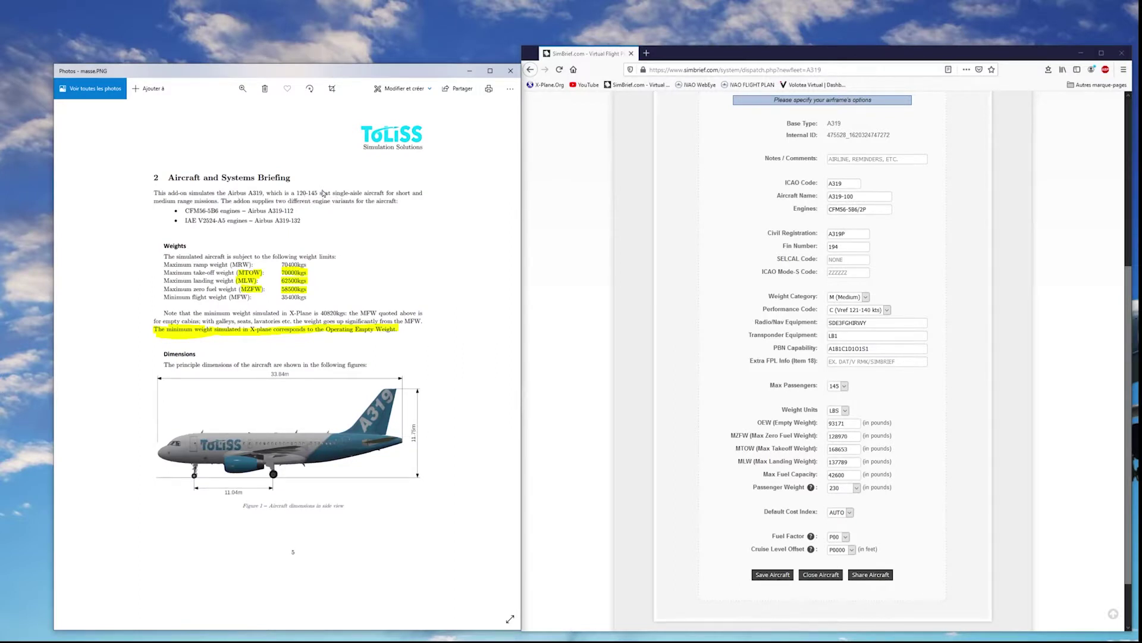
left_click(844, 387)
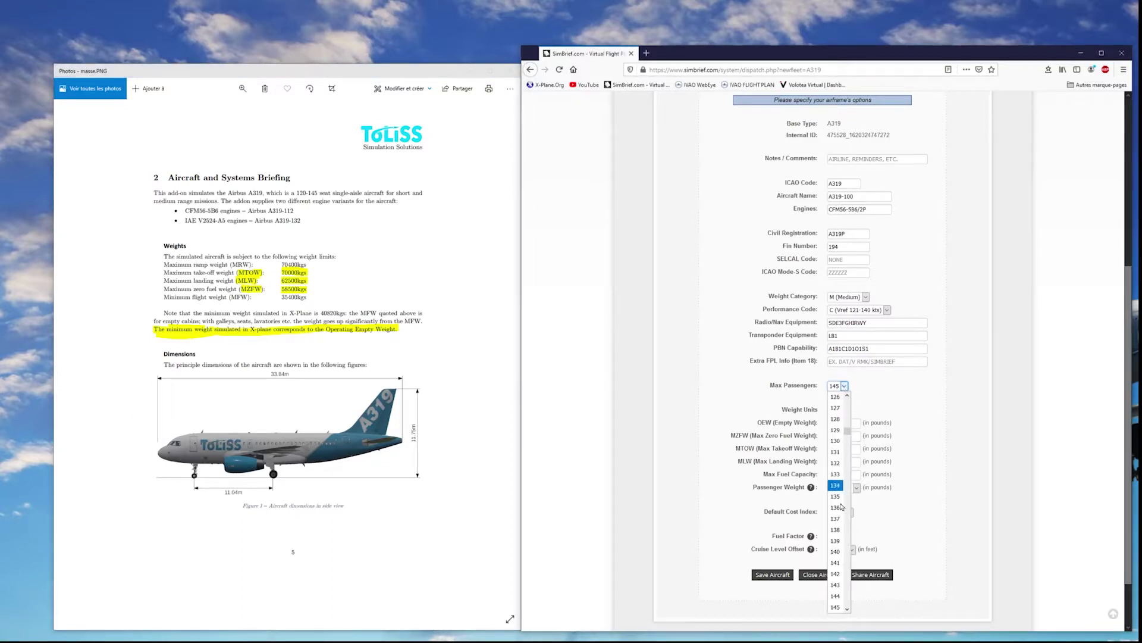
left_click(836, 607)
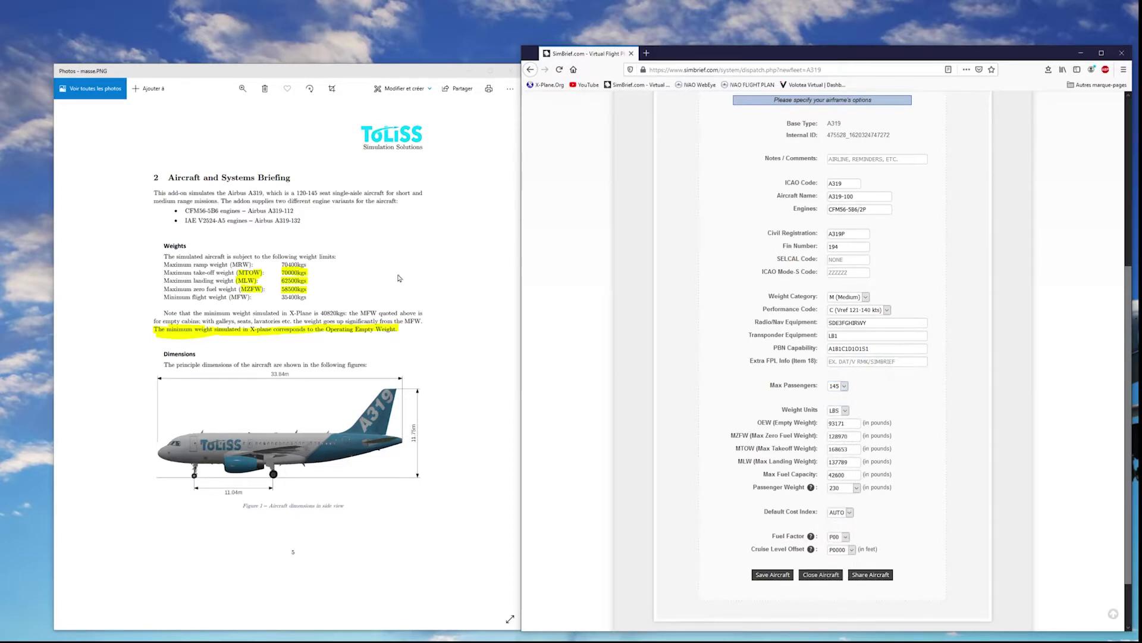
Step: Change the airframe's weight units to KGS and convert the current values to kilograms
left_click(844, 411)
left_click(846, 433)
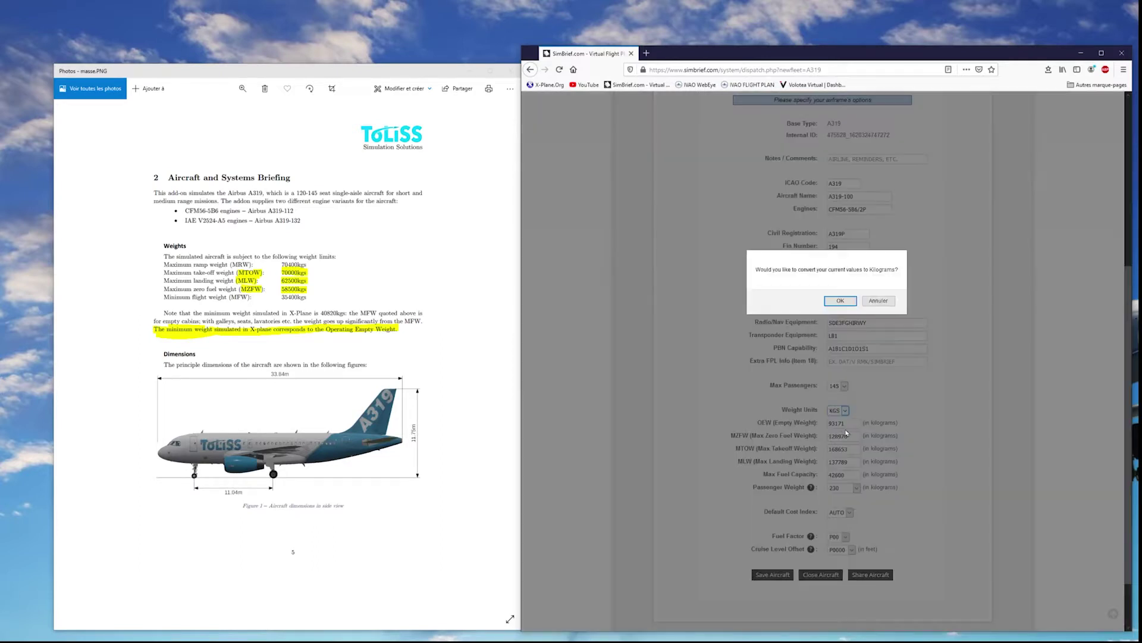
left_click(840, 300)
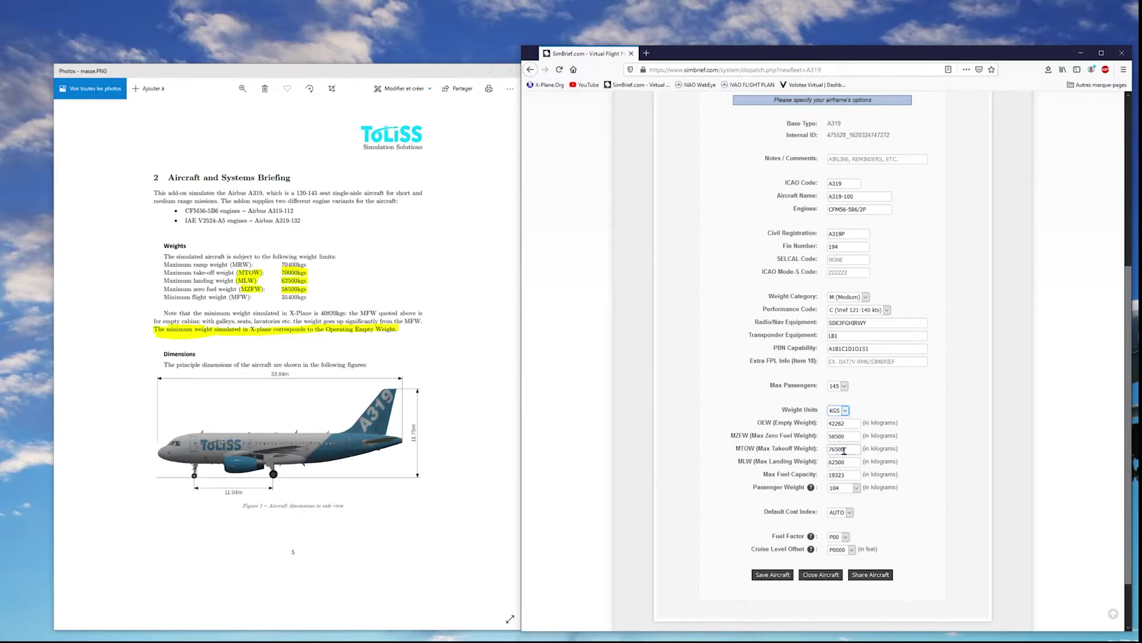
Step: Set the maximum takeoff weight to 70000 kg and the operating empty weight to 40820 kg
left_click_drag(848, 449, 814, 447)
type("70")
left_click_drag(855, 424, 796, 423)
type("408")
Step: Bring up the poids des passagers.PNG sheet beside the form and set the passenger weight to 100 kg
left_click(500, 357)
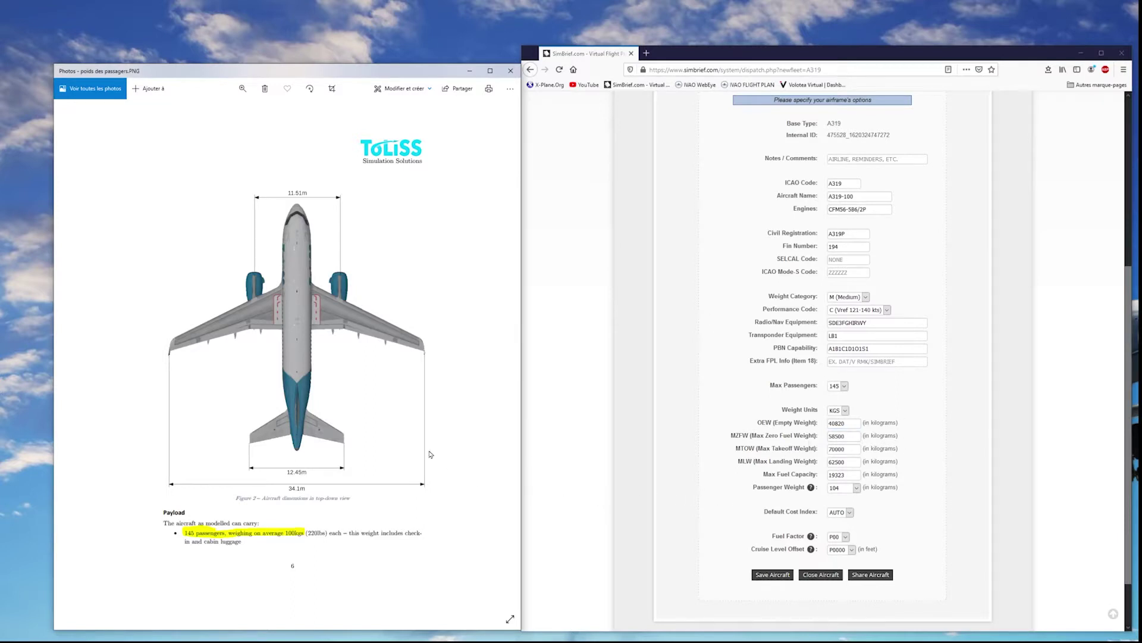
left_click(510, 71)
left_click_drag(294, 76, 289, 54)
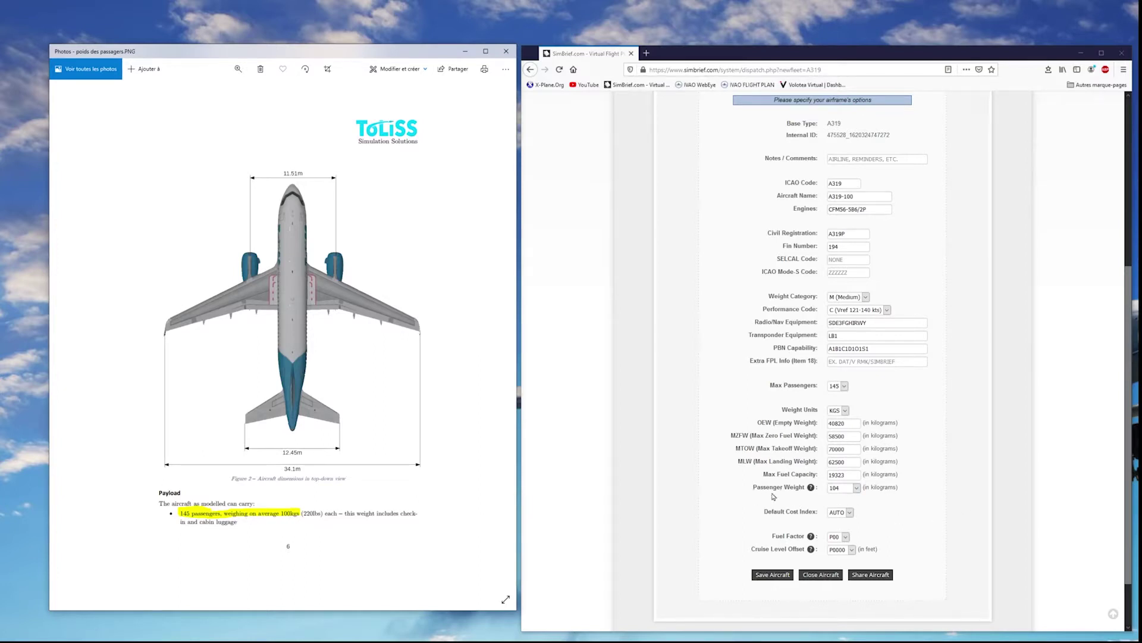
left_click(841, 488)
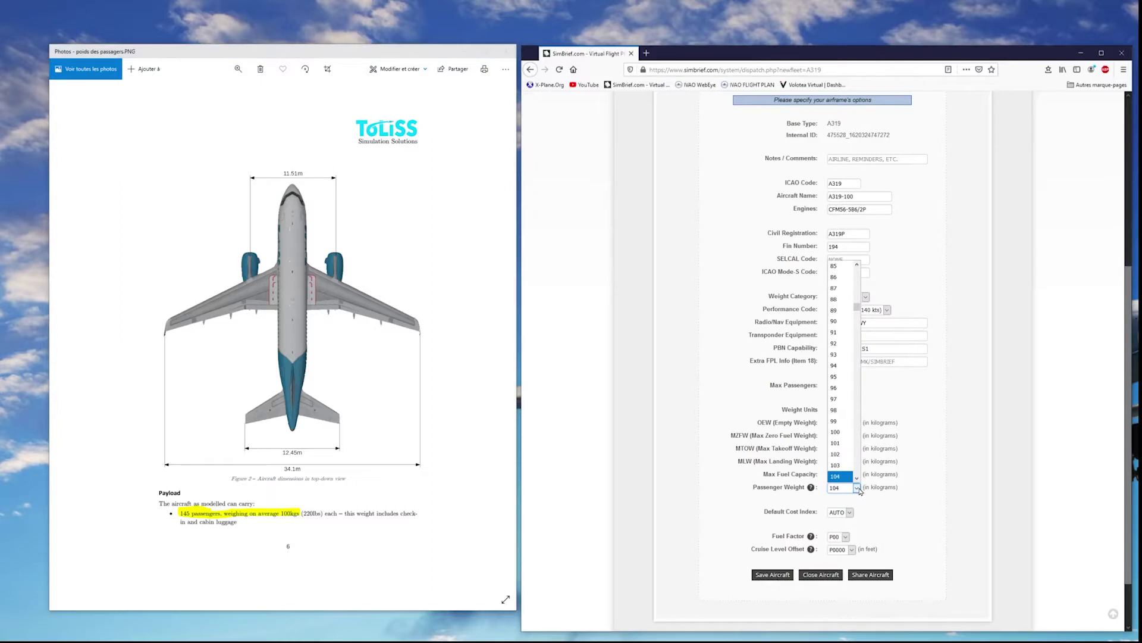
left_click(839, 434)
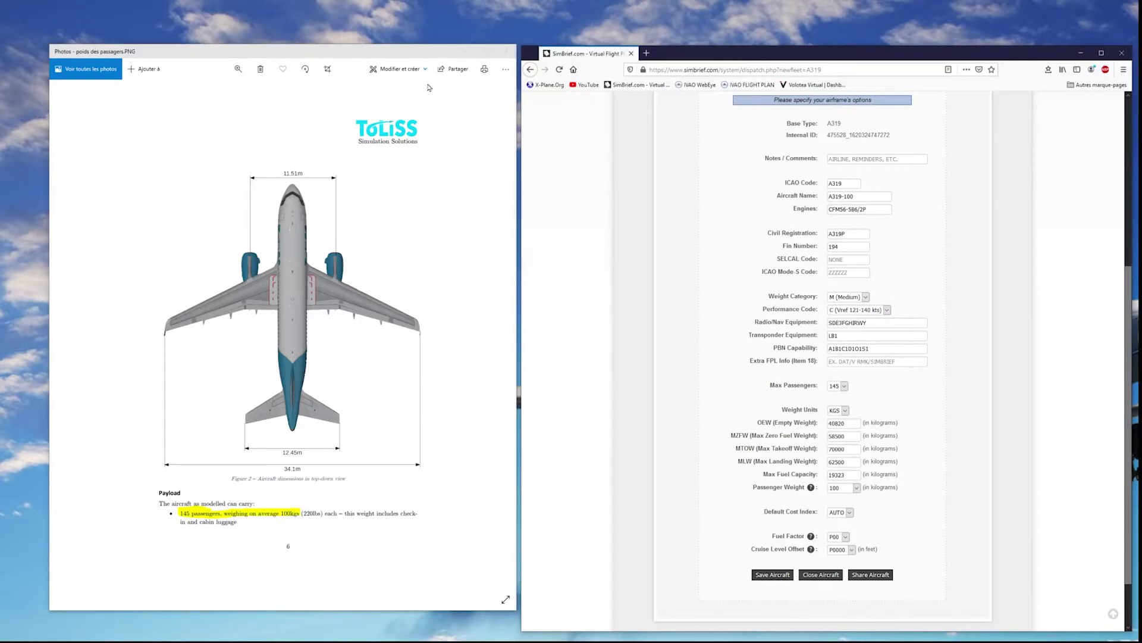
Step: Close the passenger weight sheet and set the maximum fuel capacity to 18728 kg from the fuel capacity.PNG sheet
left_click(505, 52)
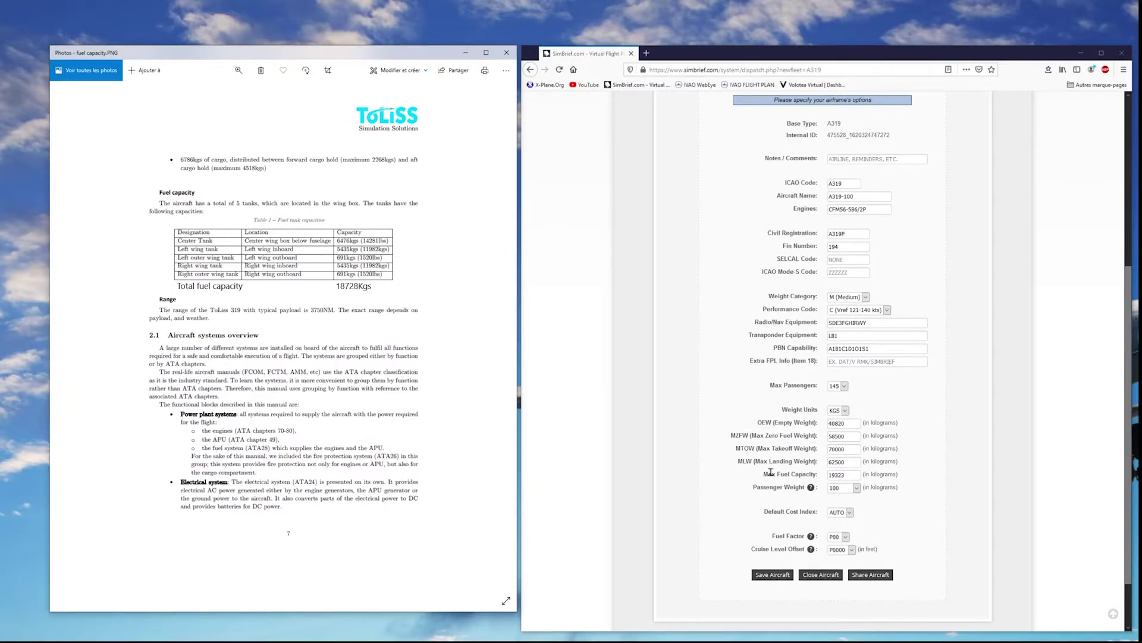
left_click_drag(852, 475, 827, 474)
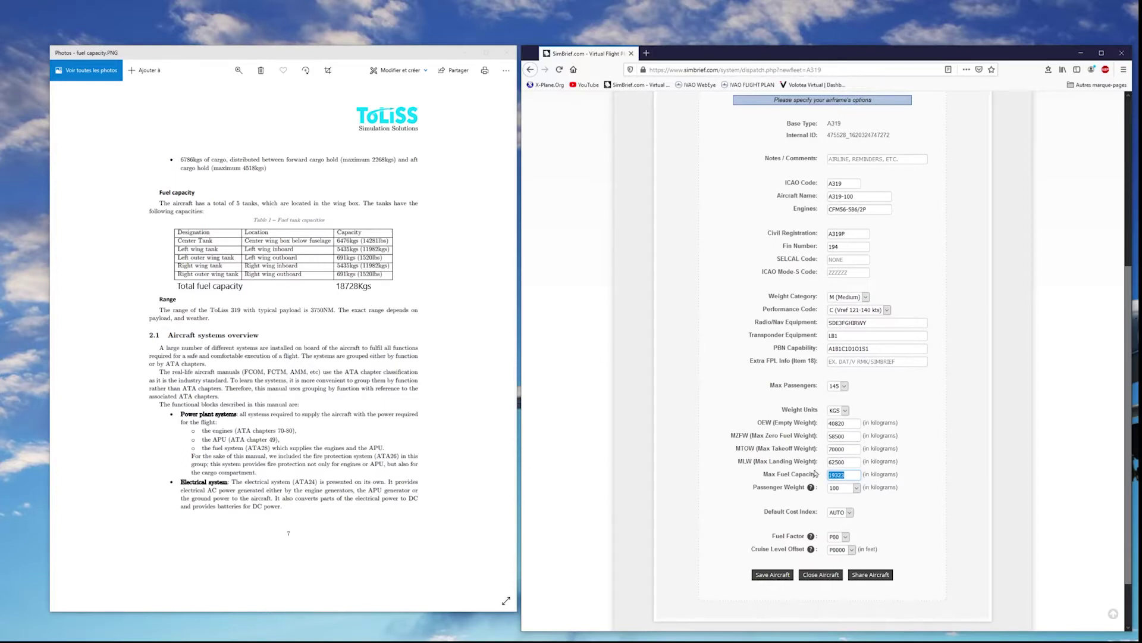
type("187")
Step: Review the default cost index and fuel factor choices, keeping AUTO and P00
left_click(850, 512)
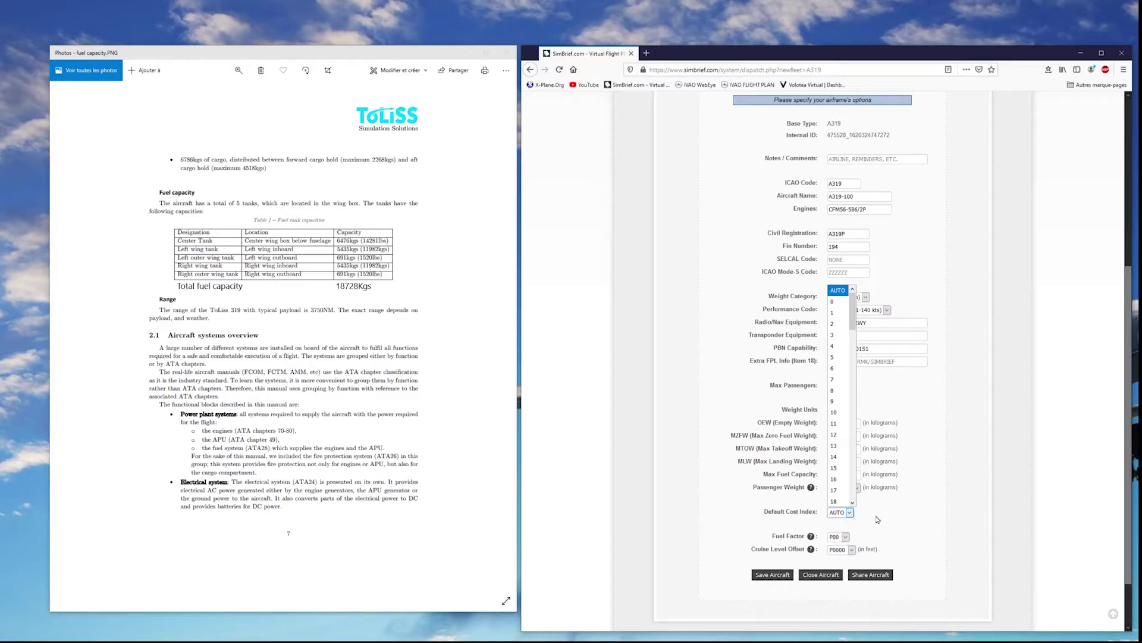
left_click(877, 518)
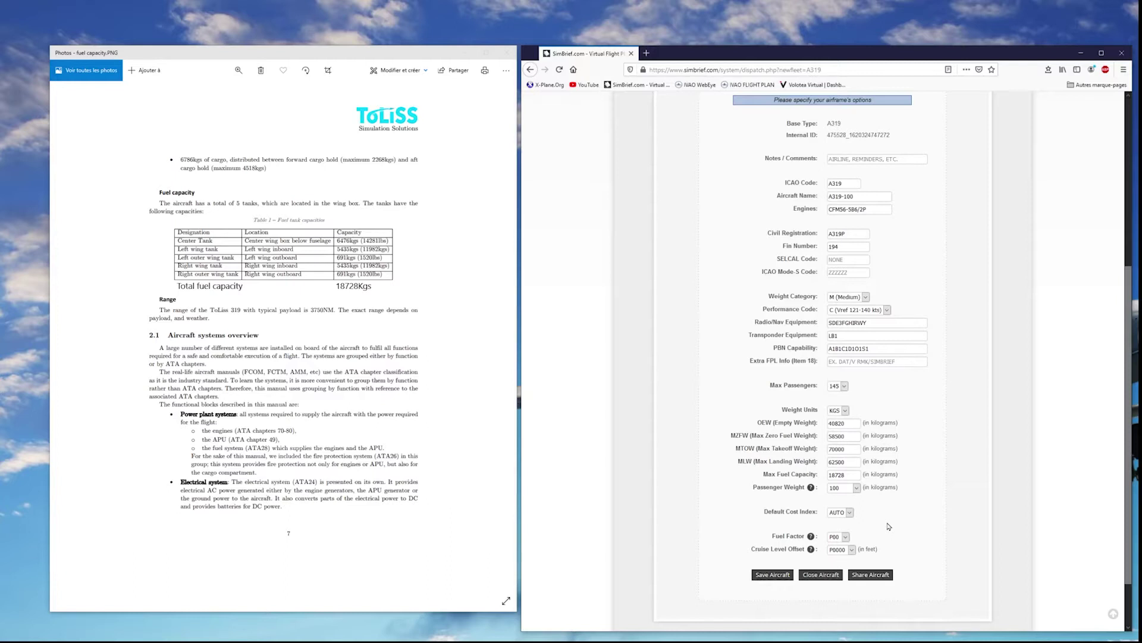
left_click(845, 537)
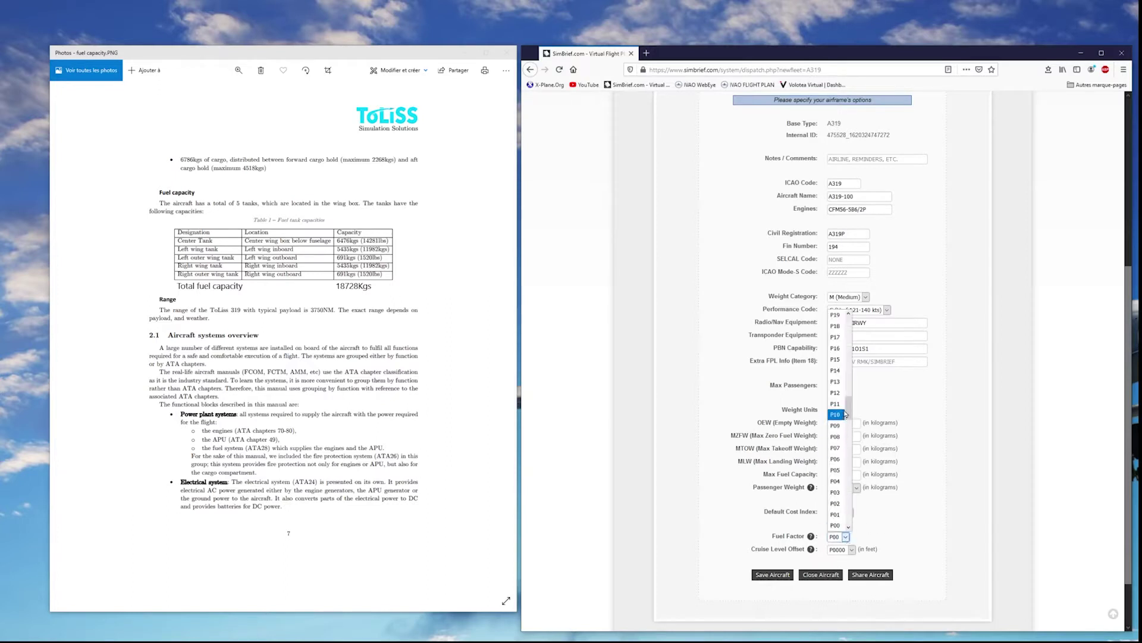
mouse_move(849, 417)
left_mouse_down()
mouse_move(852, 449)
mouse_move(854, 426)
left_mouse_up()
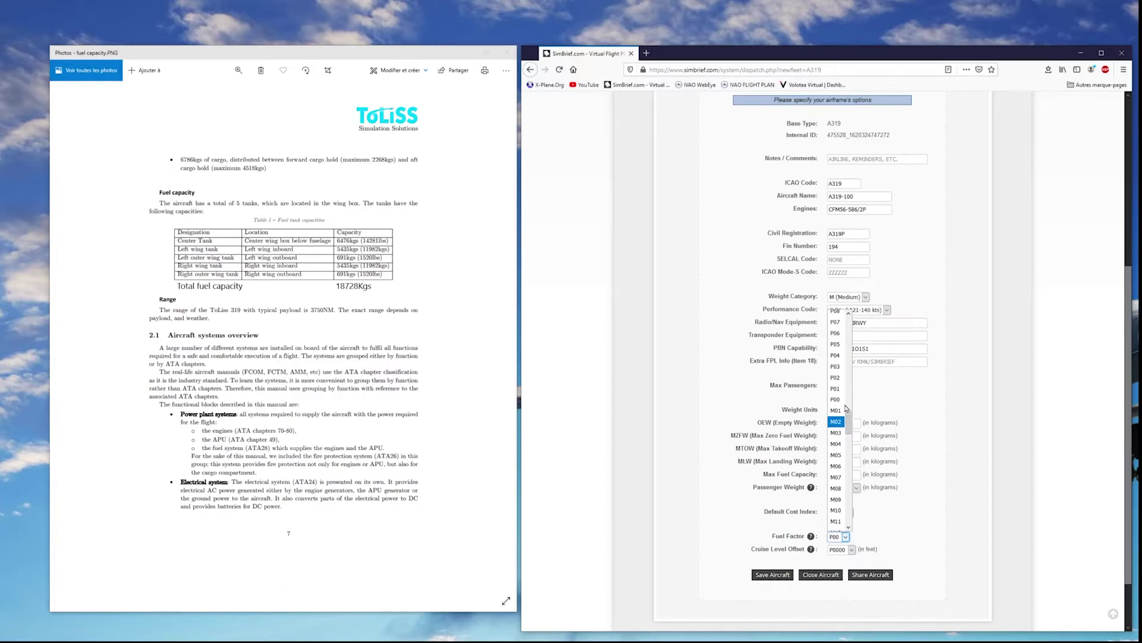
left_click(843, 403)
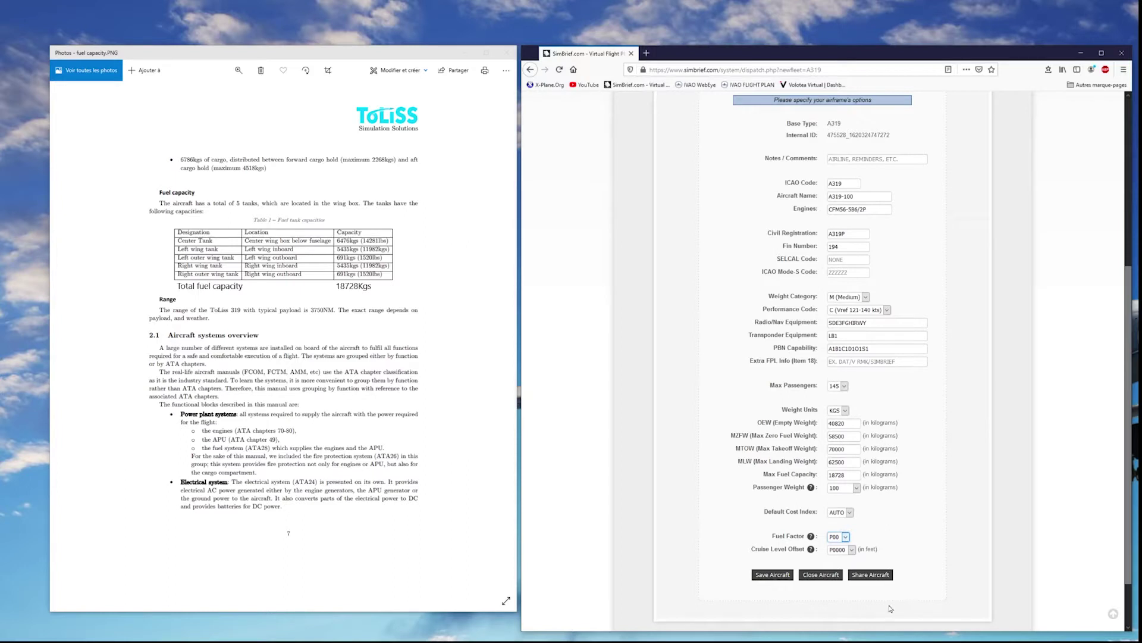
Step: Save the A319P airframe and open the list of saved airframes
left_click(777, 576)
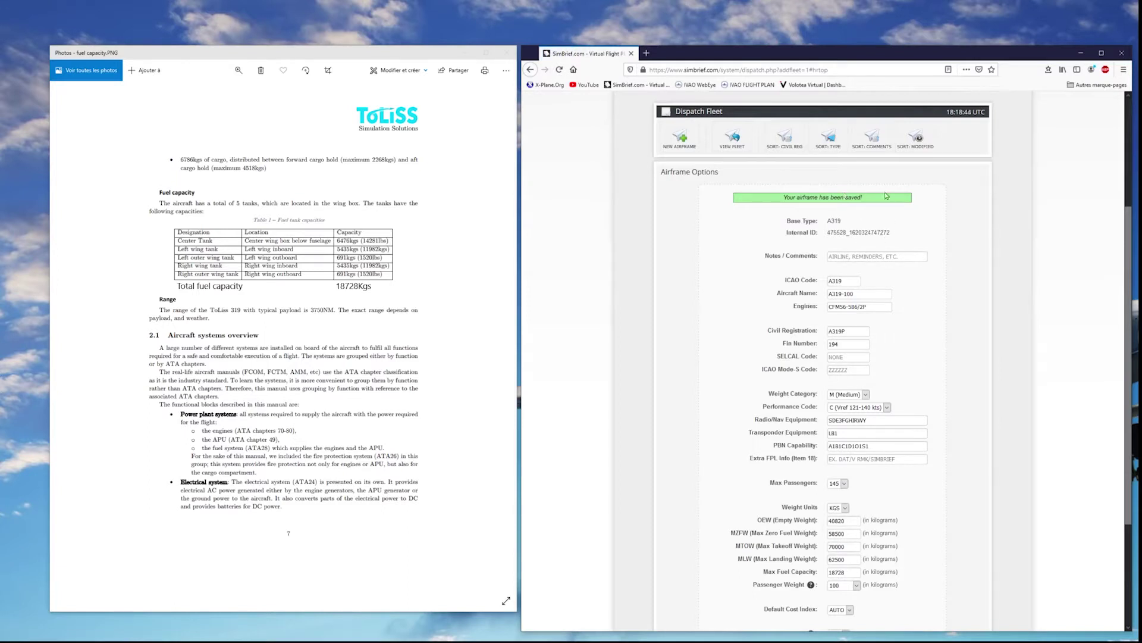
left_click(727, 141)
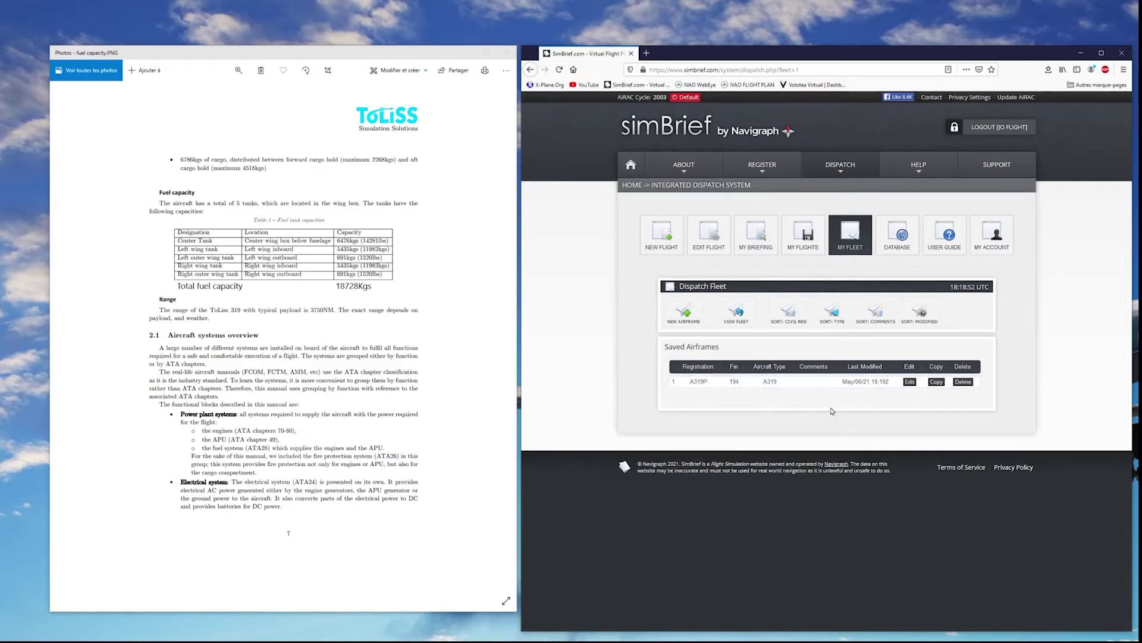
Step: Start a new flight with airline SN and flight number 2425
left_click(643, 249)
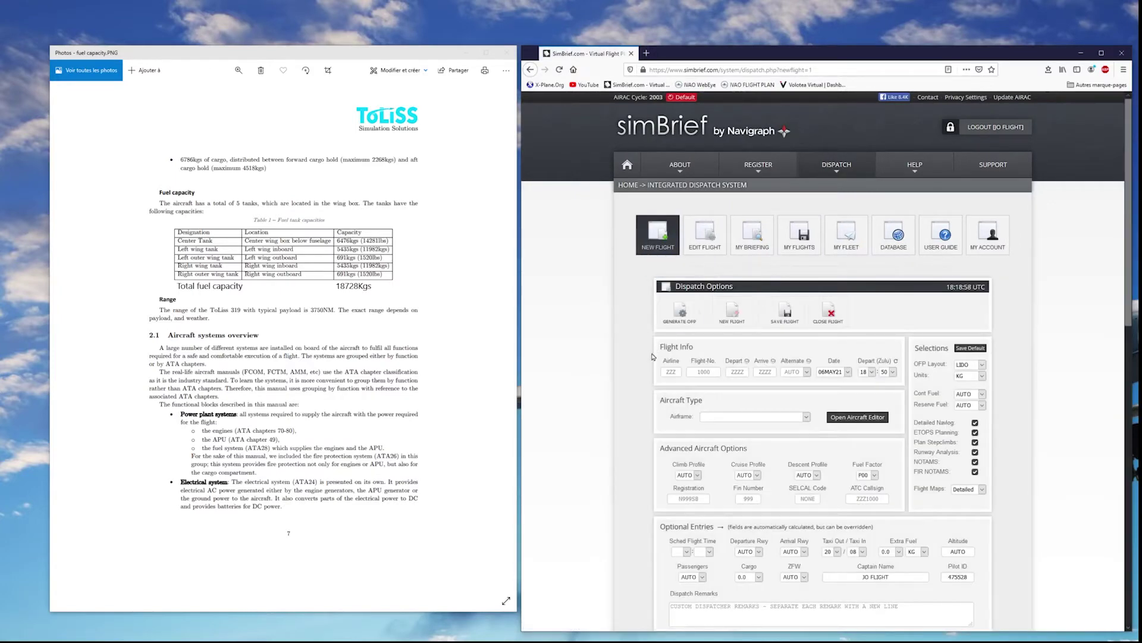
left_click(671, 371)
type("SN")
left_click(701, 370)
type("2425")
Step: Set the departure airport to LFRS and the arrival to EBBR, and check the alternate airport choices
left_click(720, 350)
left_click(737, 371)
type("LFRS")
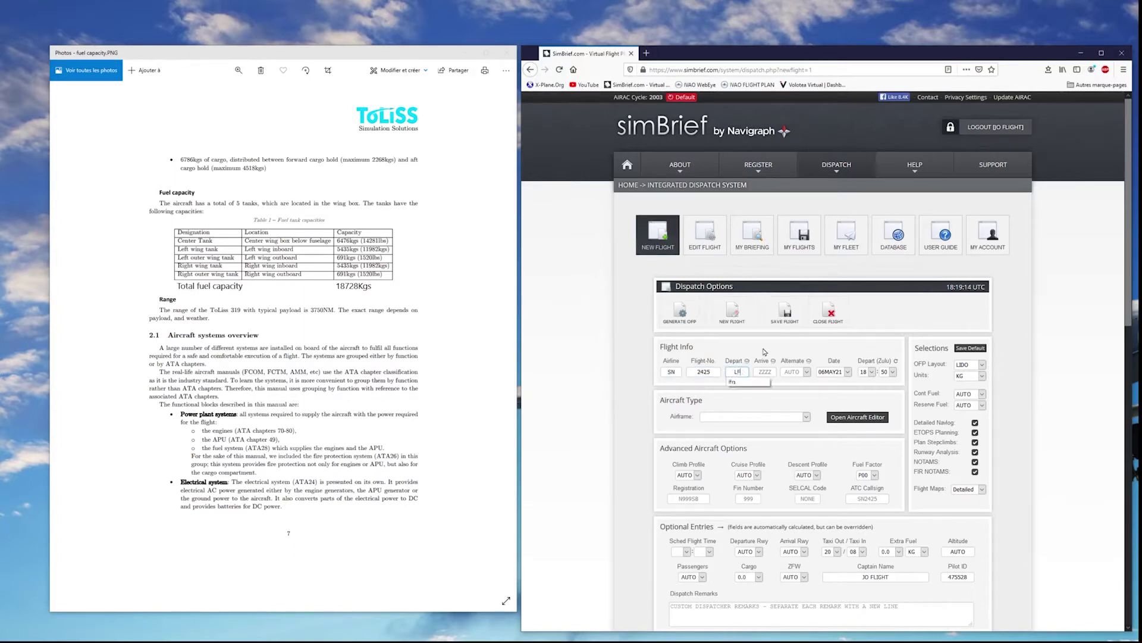
left_click(743, 383)
key("Tab")
type("EBBR")
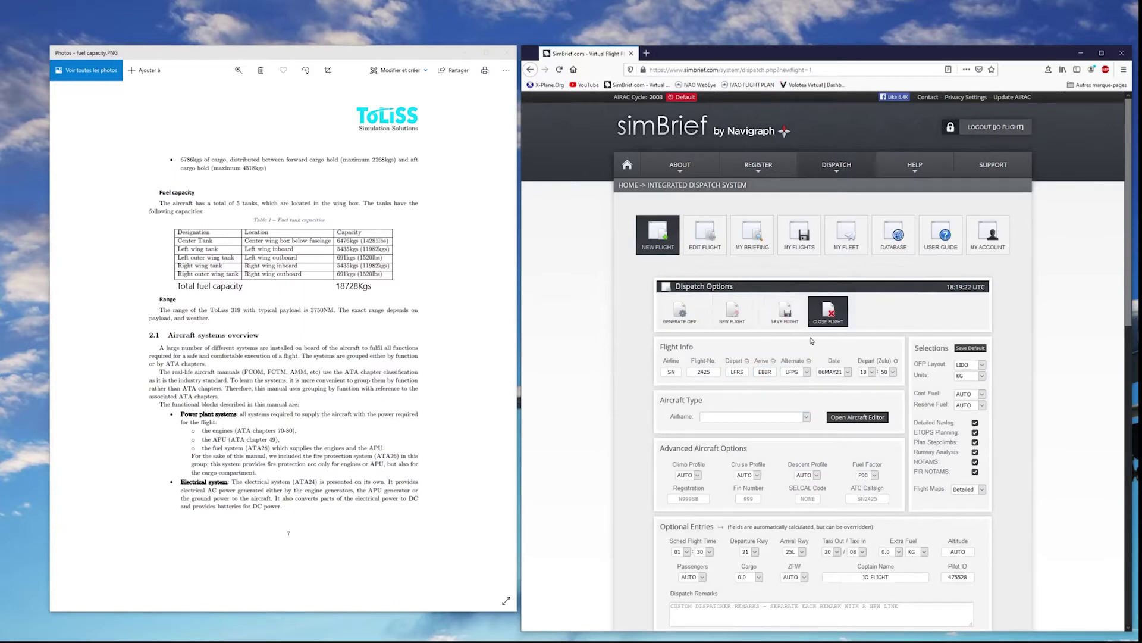
left_click(807, 373)
left_click(808, 373)
Step: Assign the saved A319P - A319-100 airframe to the flight
left_click(708, 420)
left_click(807, 418)
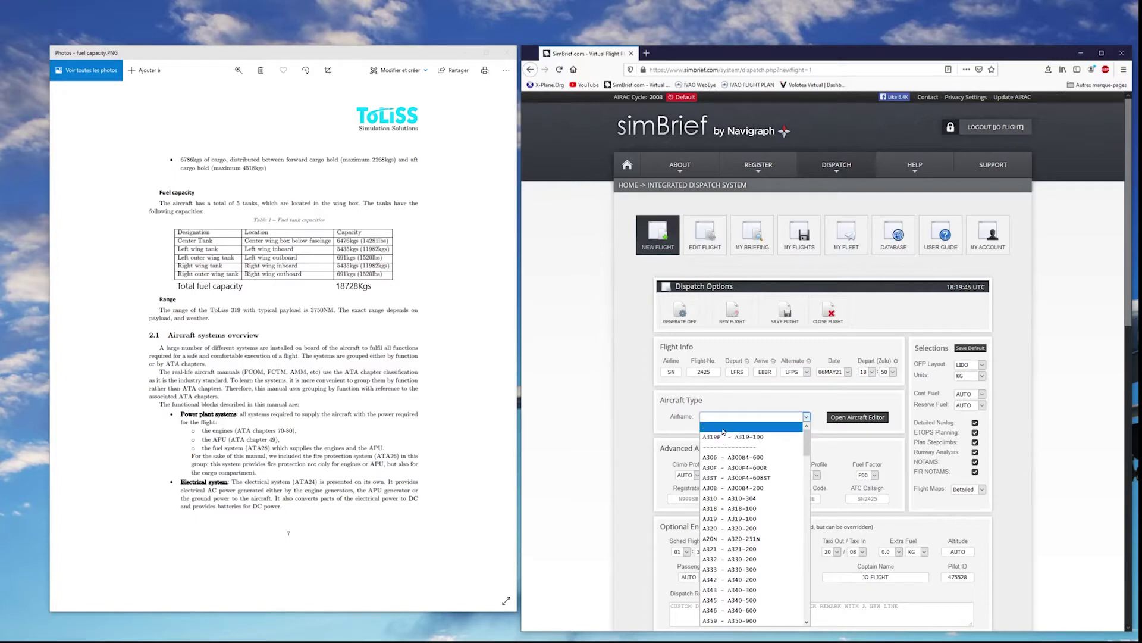
mouse_move(806, 446)
left_mouse_down()
mouse_move(807, 476)
mouse_move(808, 430)
left_mouse_up()
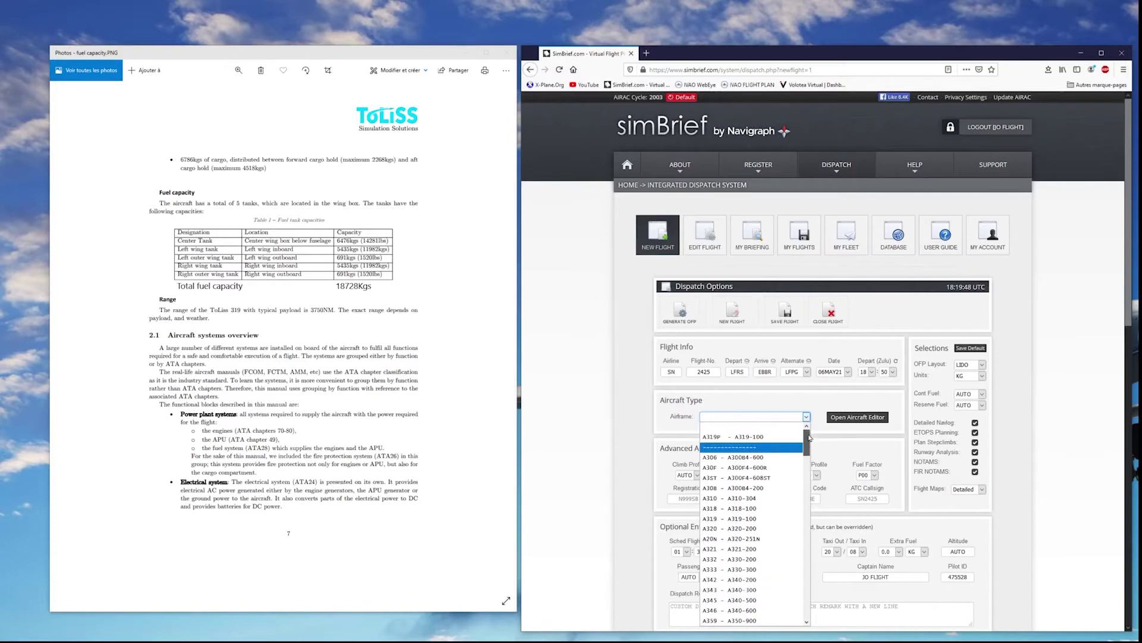
left_click(718, 439)
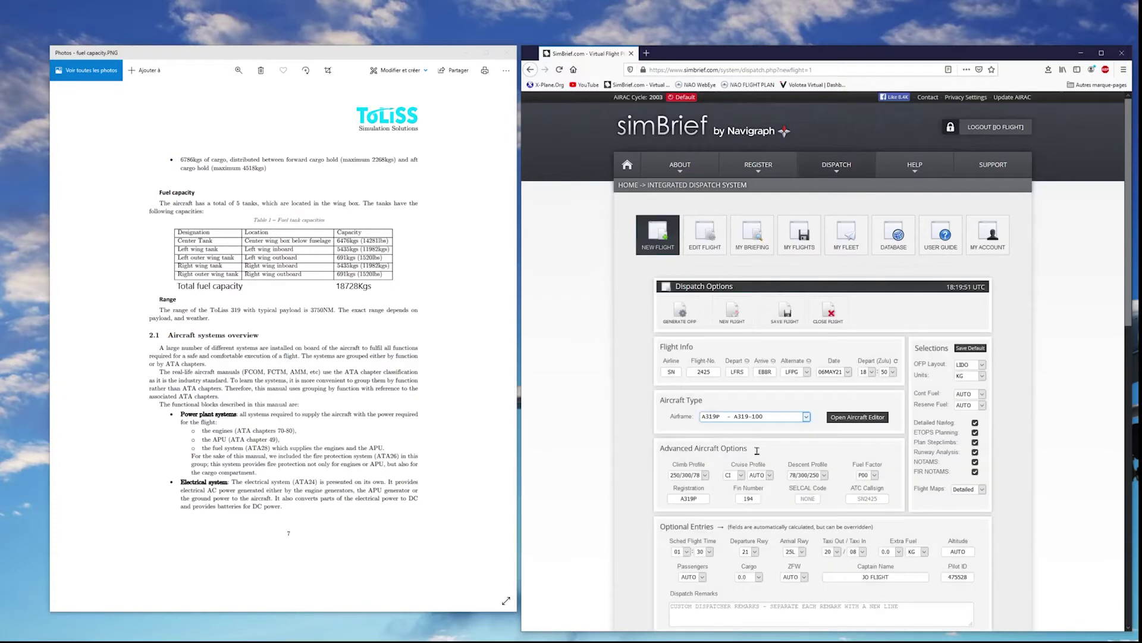
Step: Review the cost index choices for the flight's cruise profile, keeping AUTO
scroll(857, 434, "down", 2)
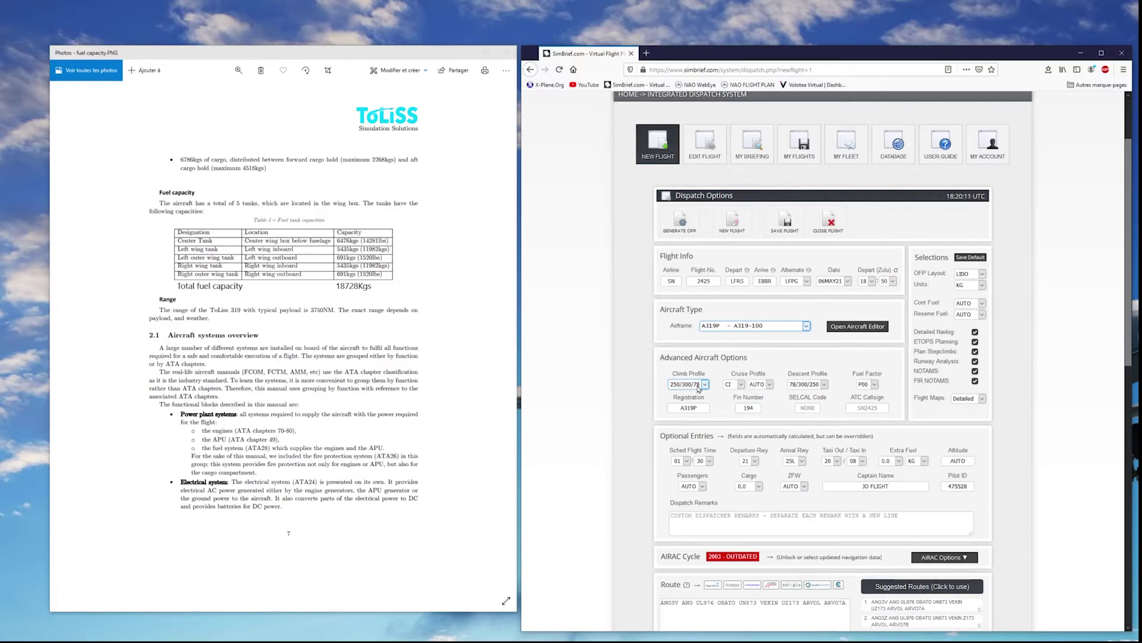
left_click(770, 385)
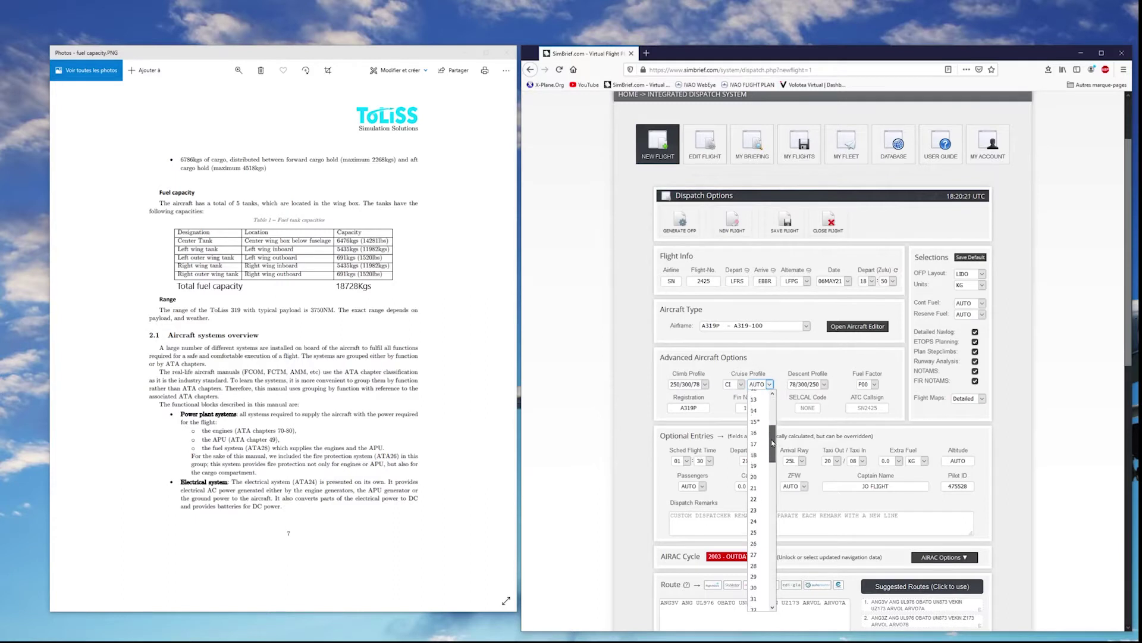
left_click(772, 370)
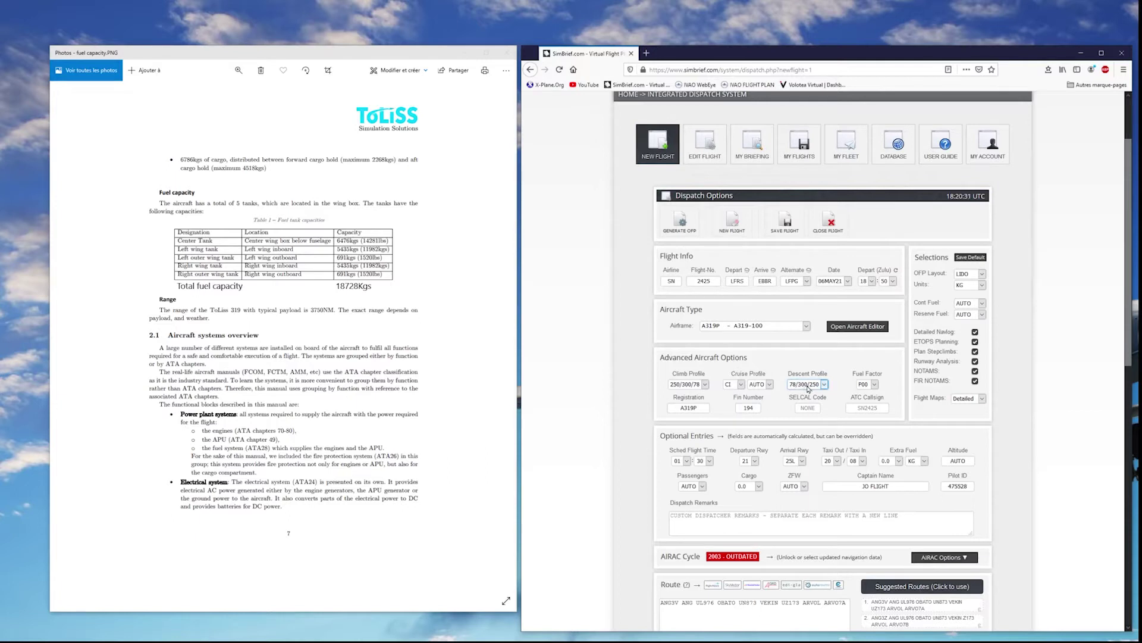
Step: Review the fuel factor choices for the flight, keeping P00
left_click(874, 385)
left_click(875, 386)
left_click(754, 410)
scroll(885, 356, "down", 1)
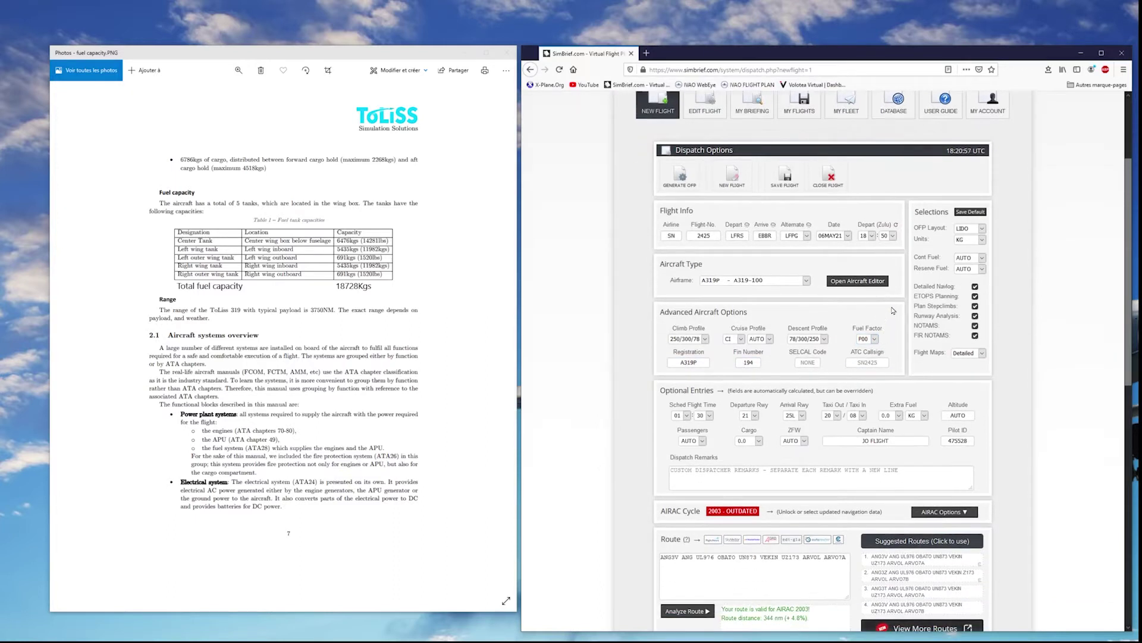
scroll(894, 313, "down", 2)
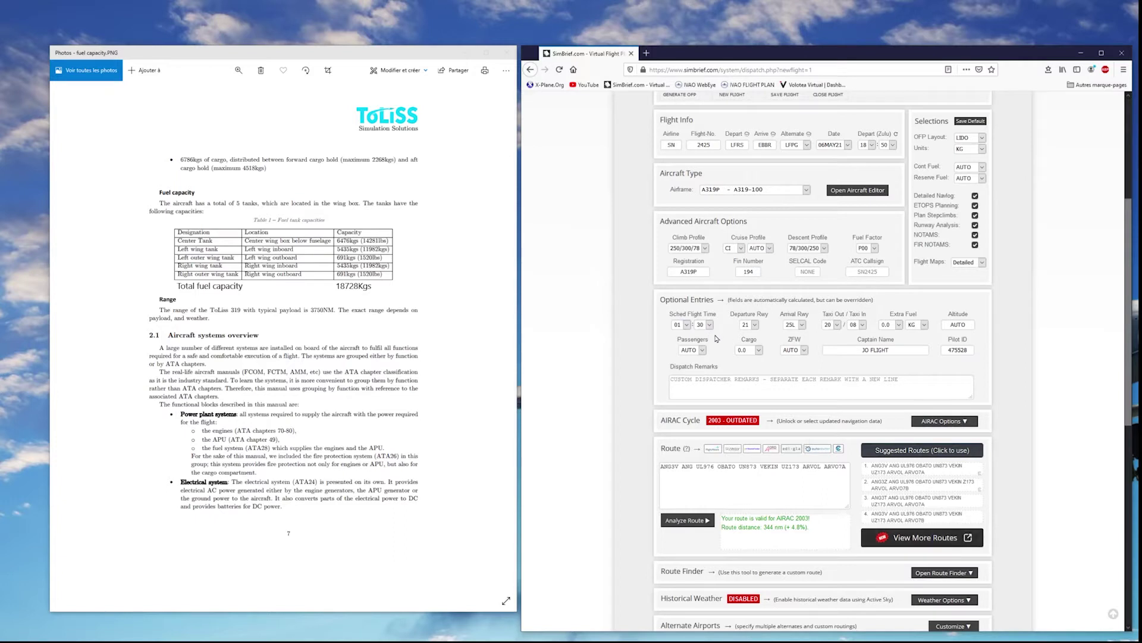
Step: Set the departure runway to 03 and let new SIDs/STARs be selected automatically
left_click(756, 327)
left_click(757, 326)
left_click(756, 325)
left_click(746, 335)
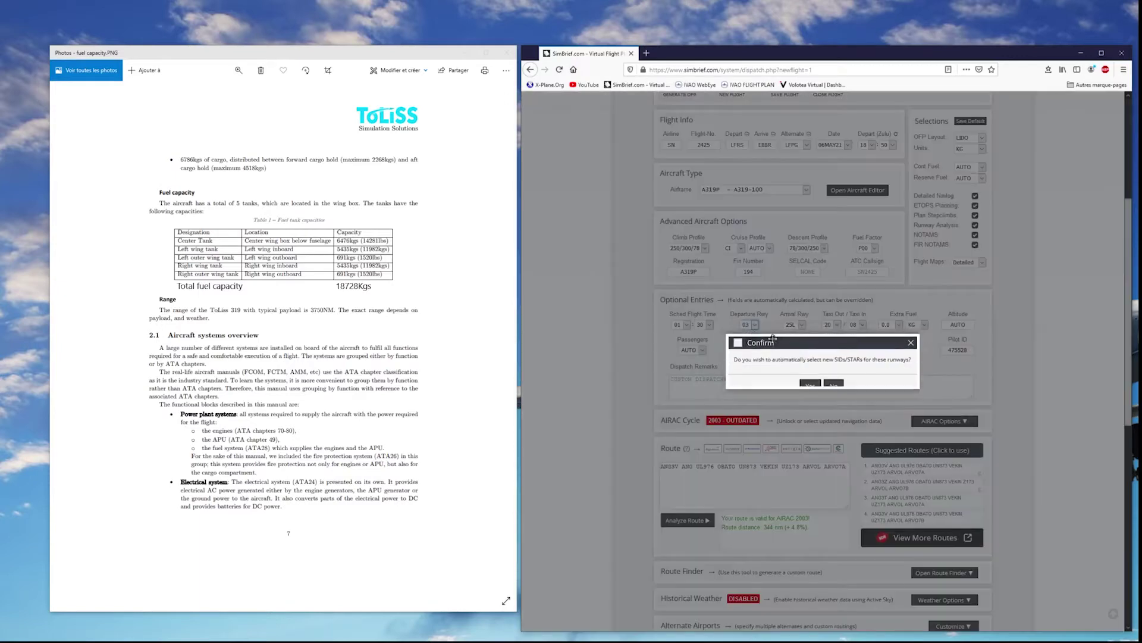
left_click(809, 383)
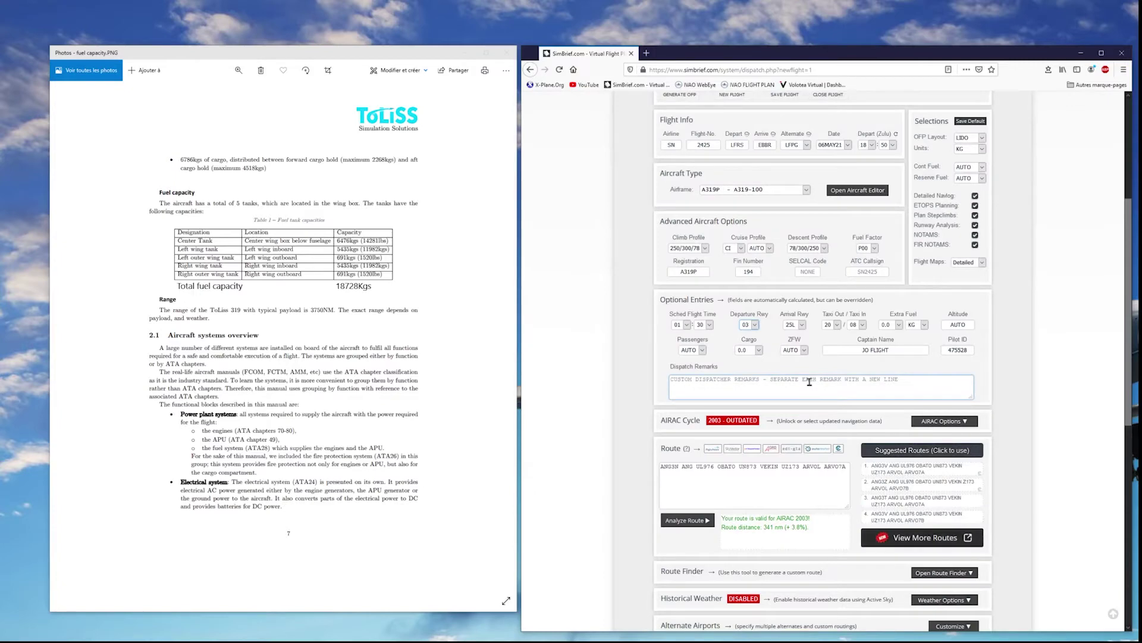
Step: Set the departure runway back to 21 with automatic SIDs/STARs, and check the arrival runway choices, keeping 25L
left_click(751, 324)
left_click(747, 346)
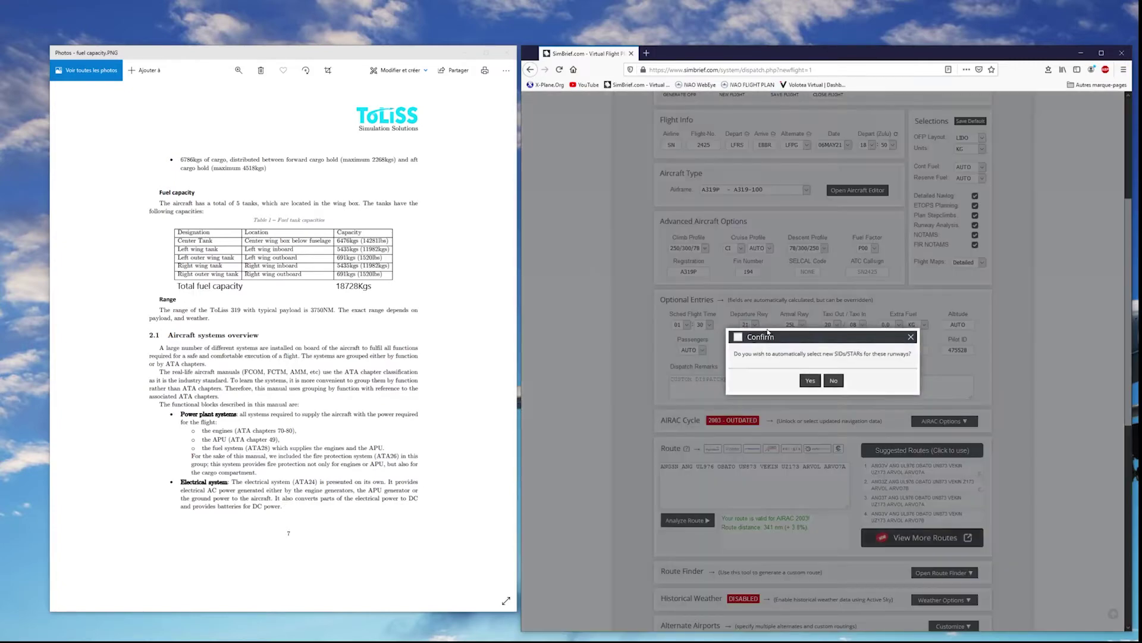
left_click(810, 380)
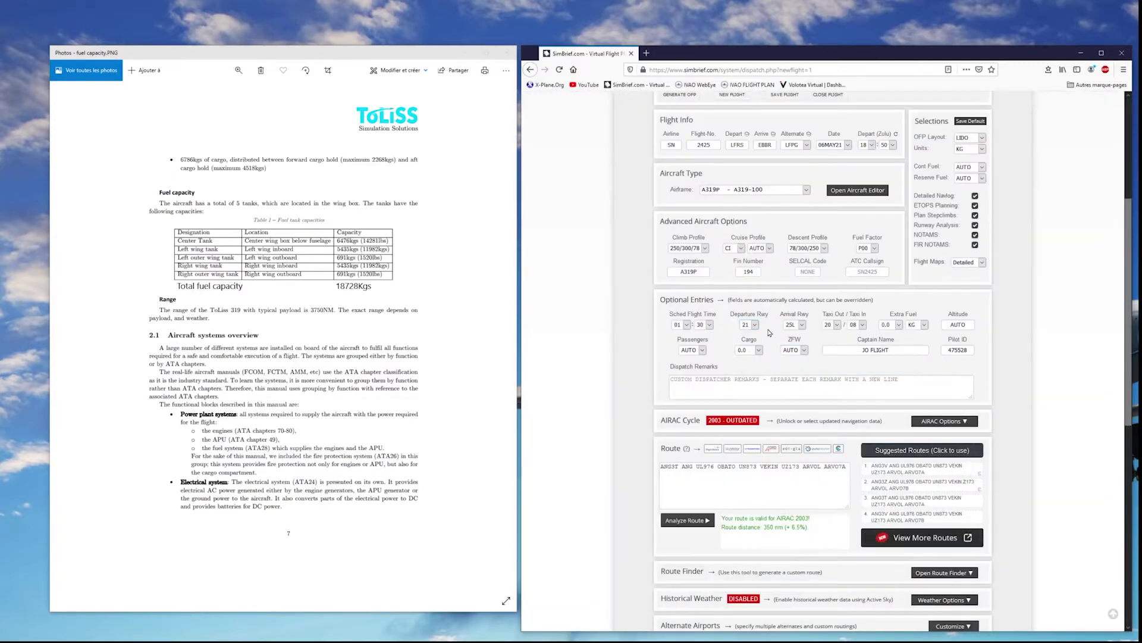
left_click(803, 325)
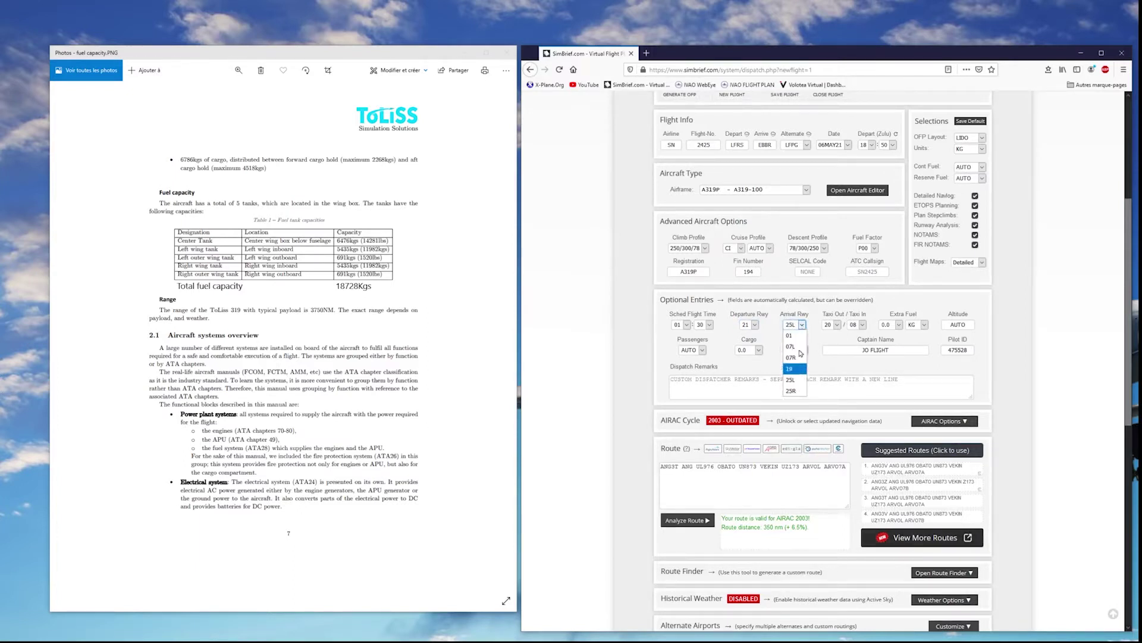
left_click(805, 326)
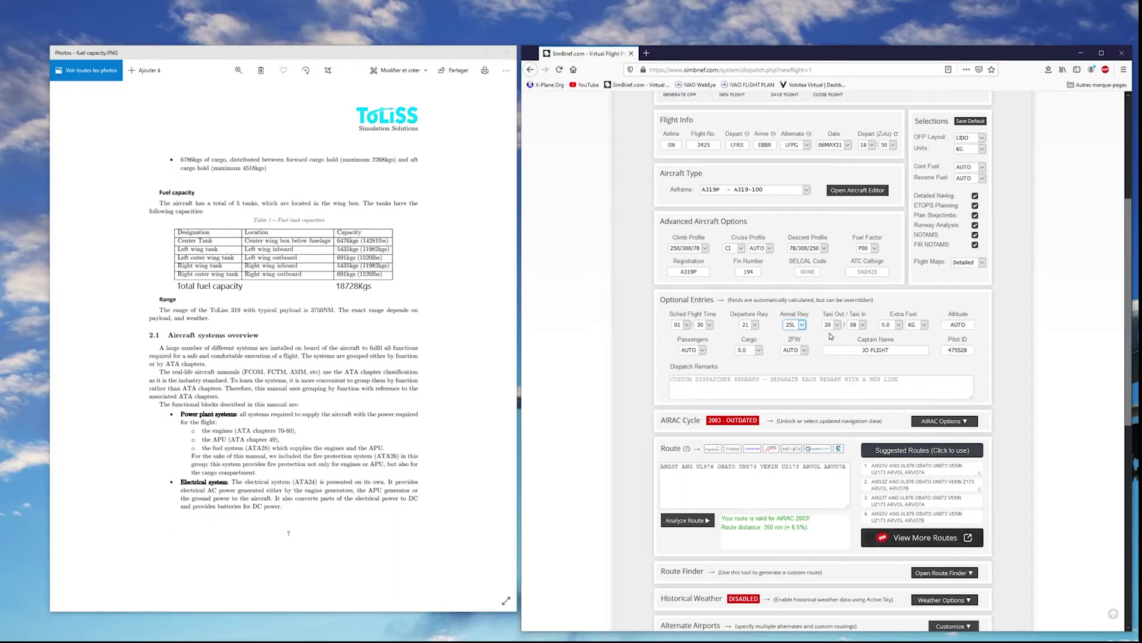
Step: Set both the taxi-out and taxi-in times to 15
left_click(837, 324)
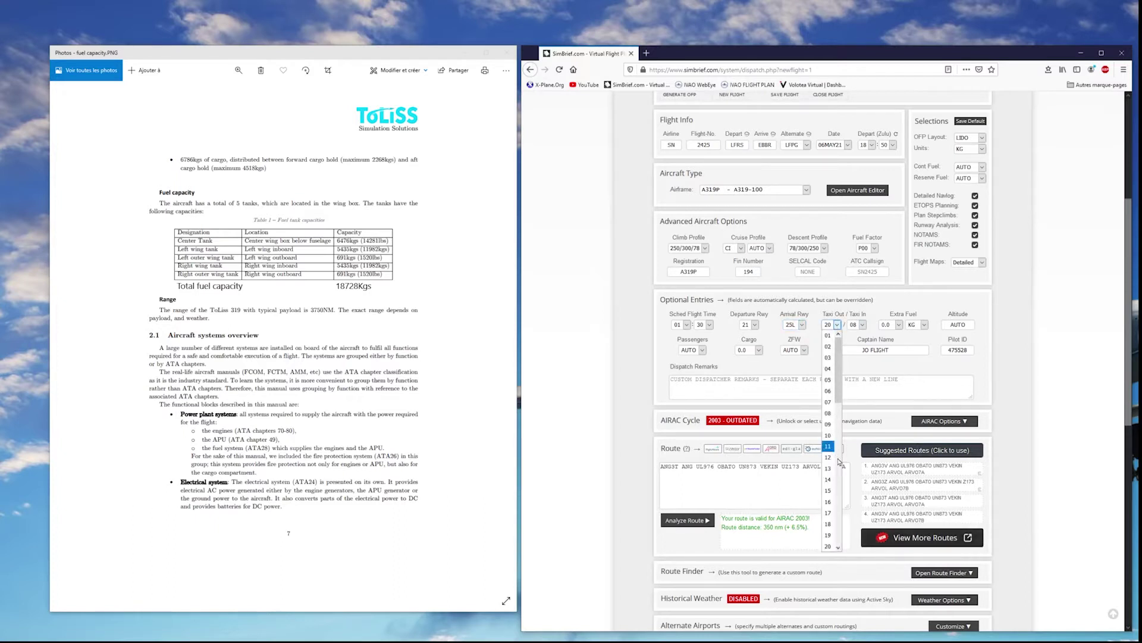
left_click(831, 489)
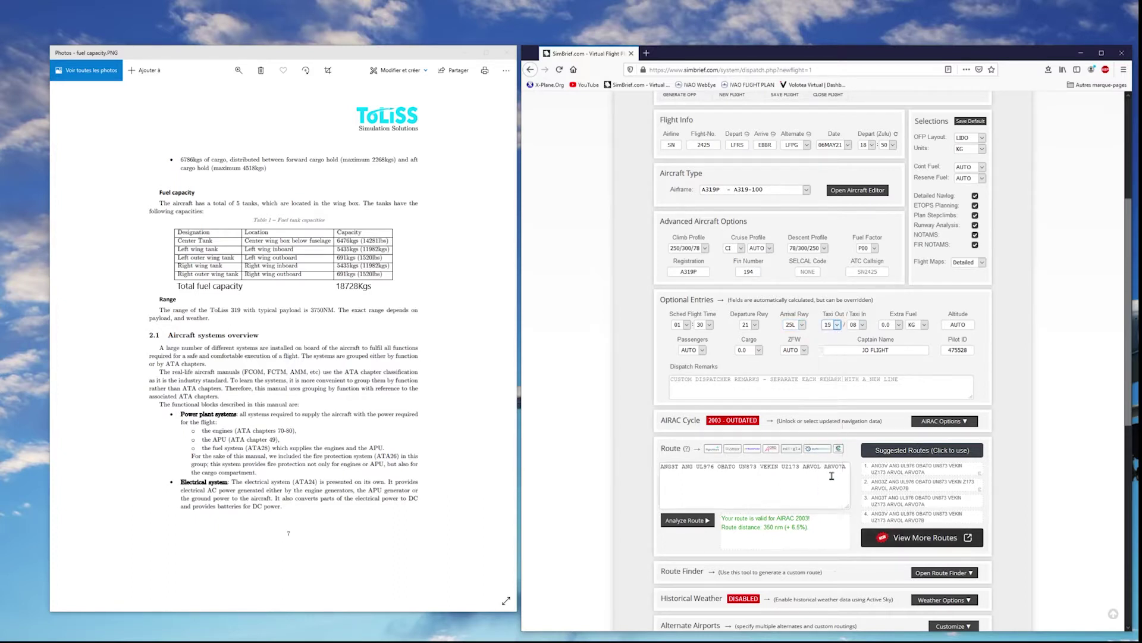
left_click(863, 326)
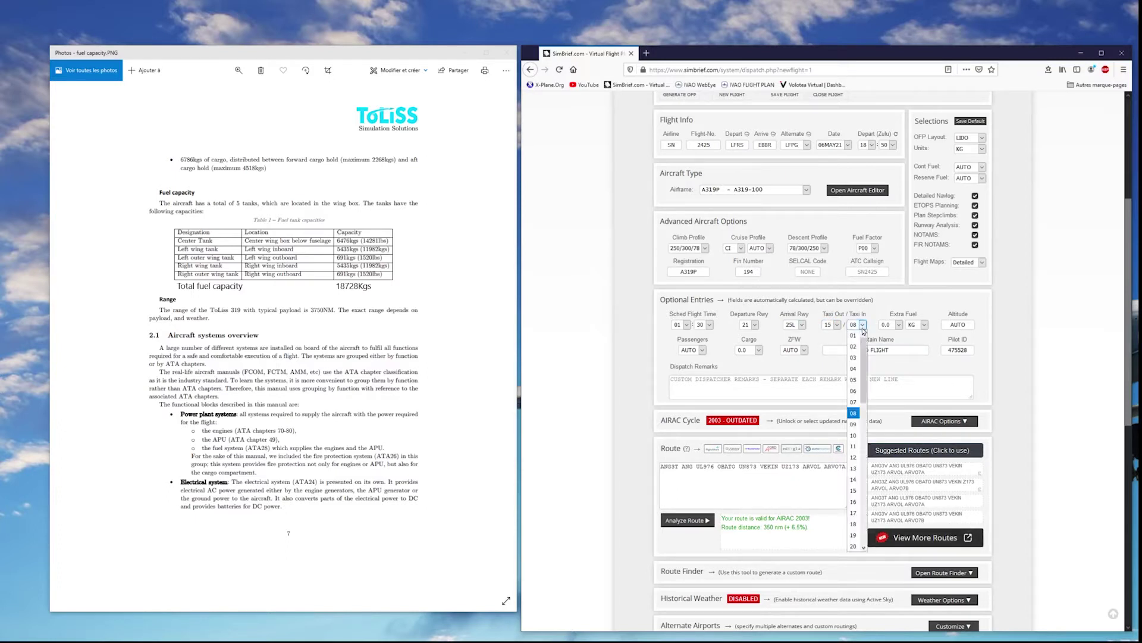
left_click(860, 490)
left_click_drag(873, 338, 869, 340)
Step: Review the extra fuel choices, keeping 0.0
left_click(871, 323)
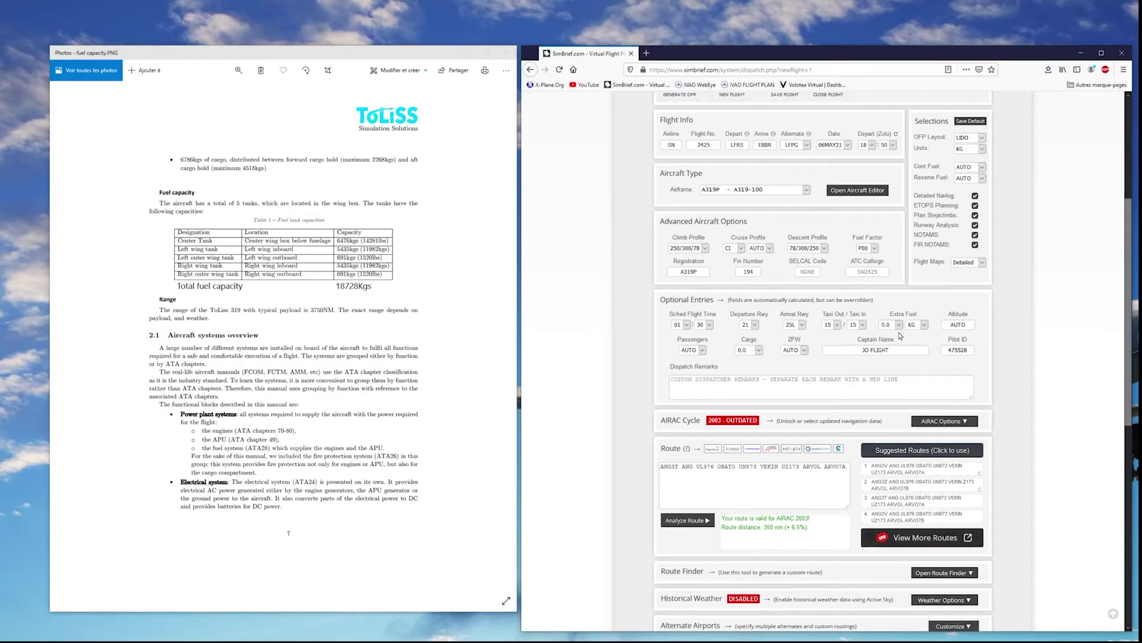
left_click(899, 325)
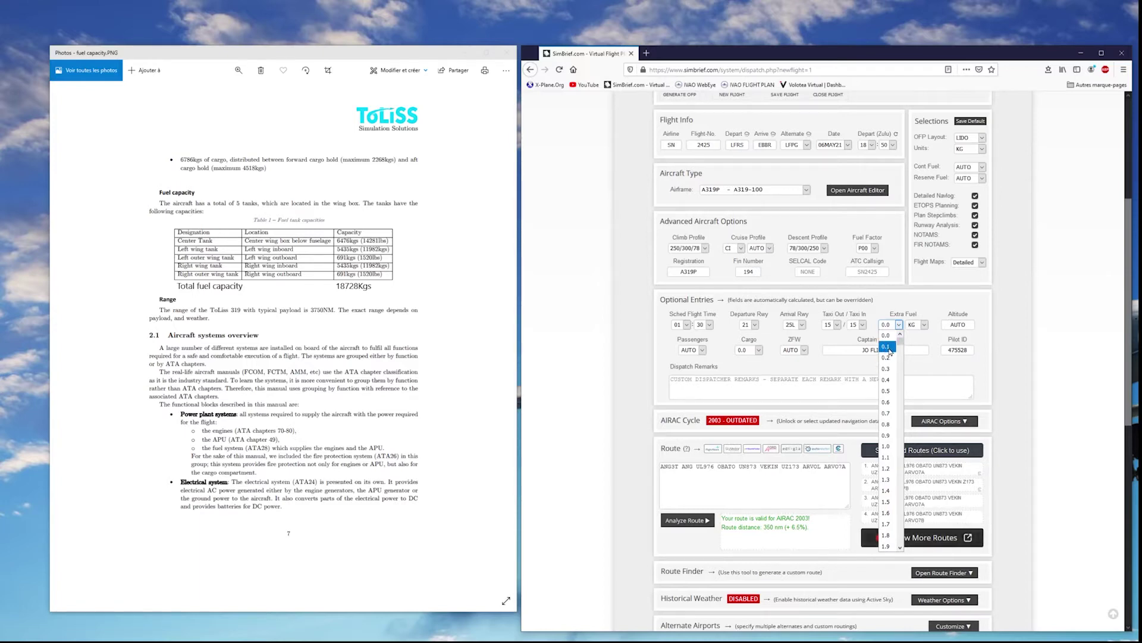
left_click(916, 346)
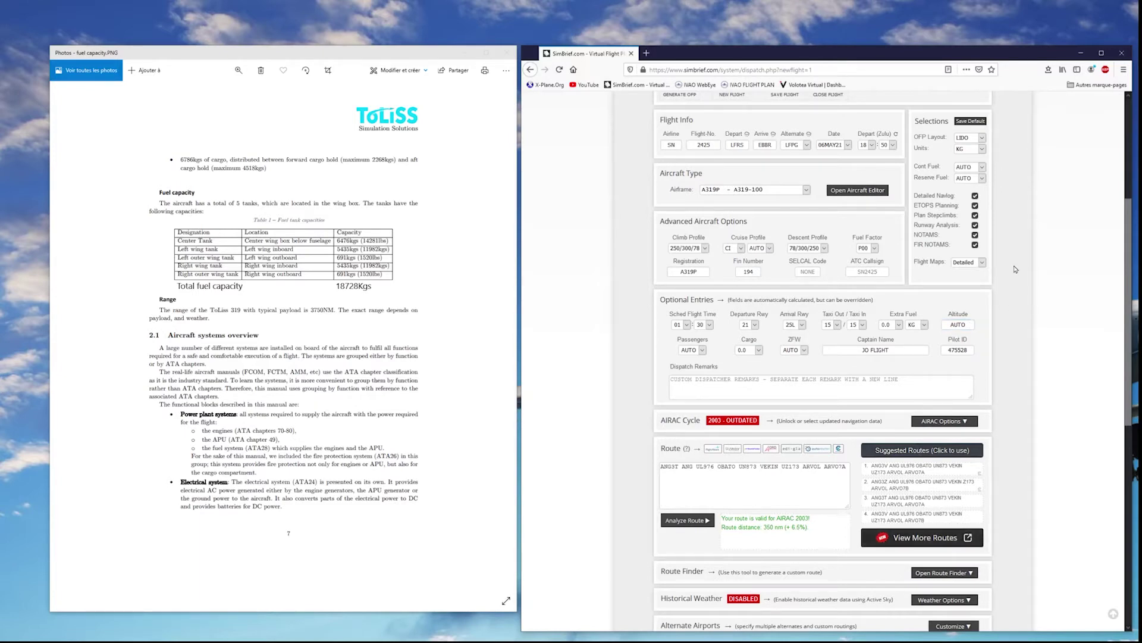
Step: Reopen the saved A319P airframe from the fleet, review its cruise level offset choices, and save it with P0000
scroll(1018, 272, "up", 4)
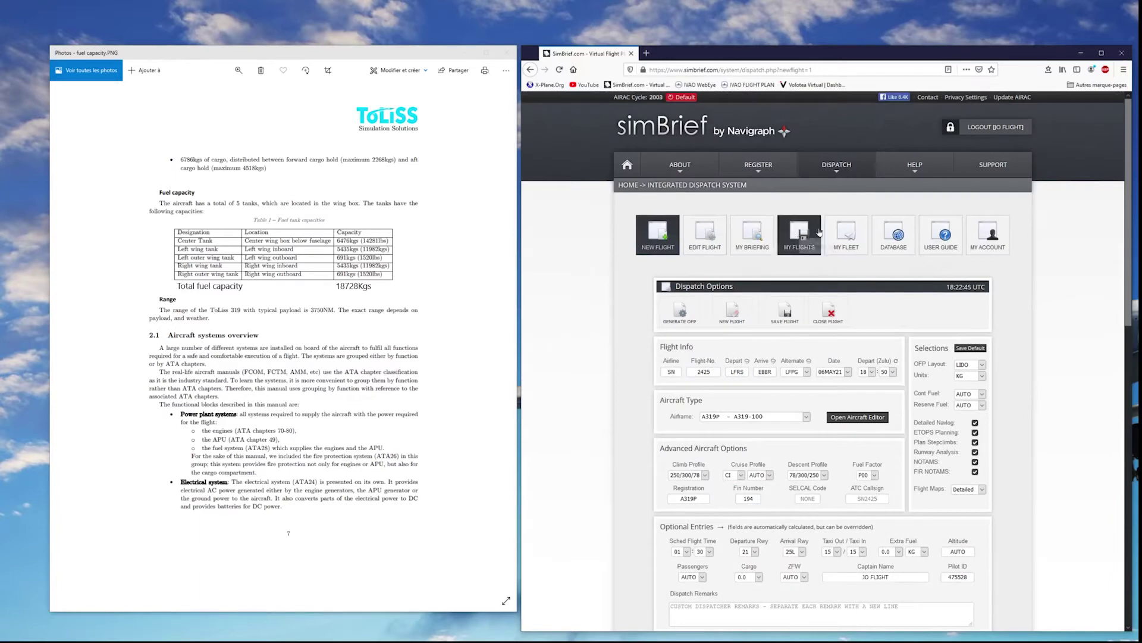
left_click(851, 231)
left_click(910, 381)
scroll(899, 387, "down", 6)
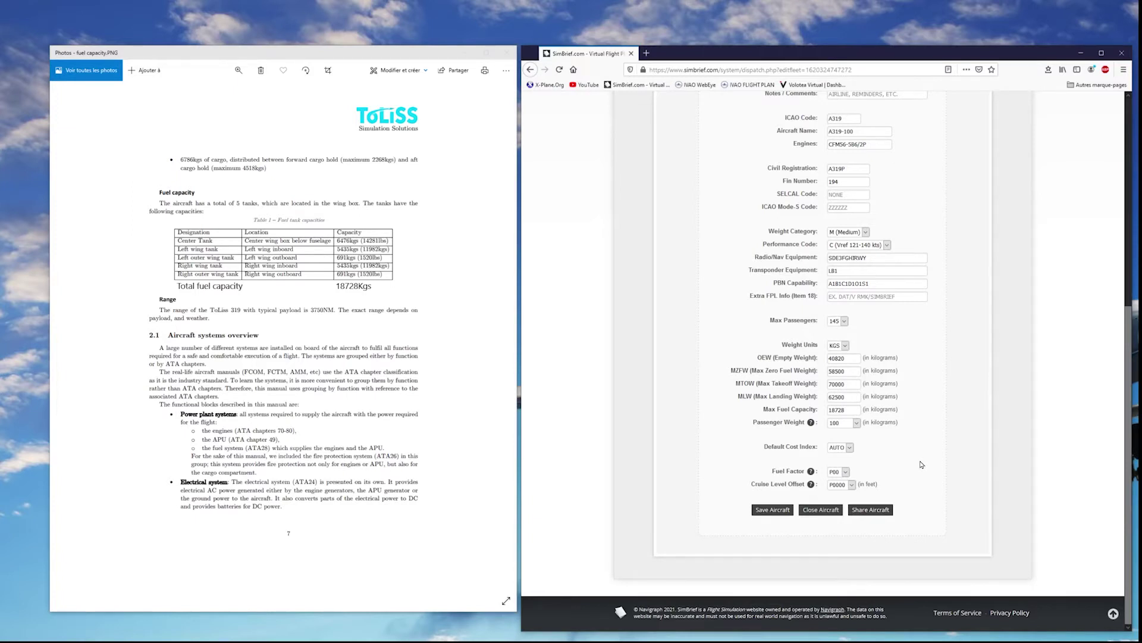
left_click(851, 484)
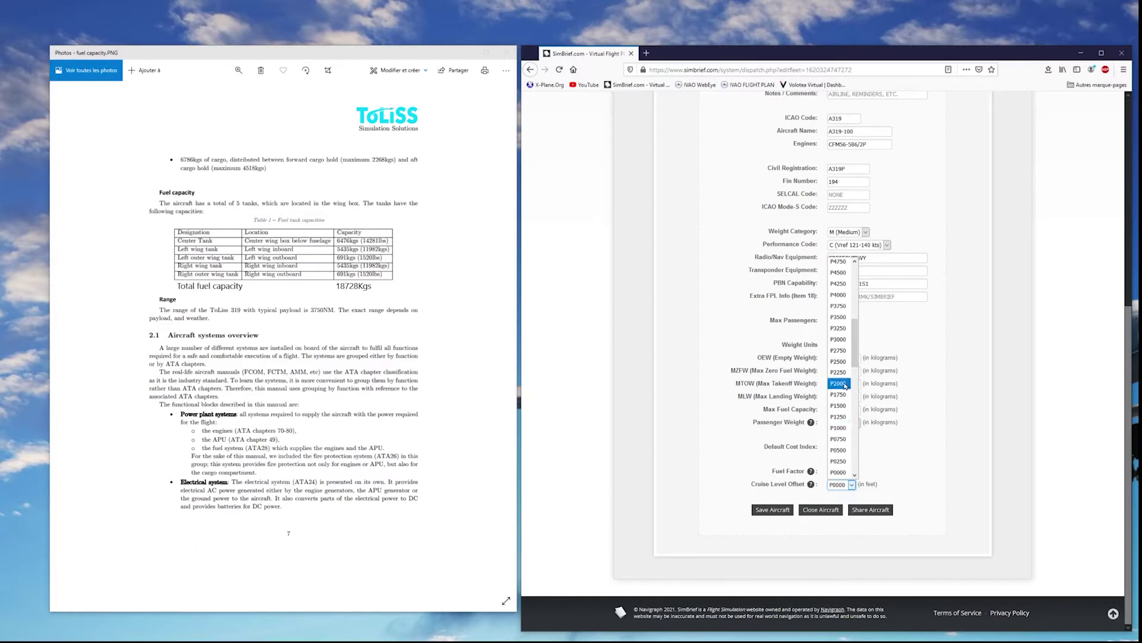
left_click_drag(855, 345, 858, 371)
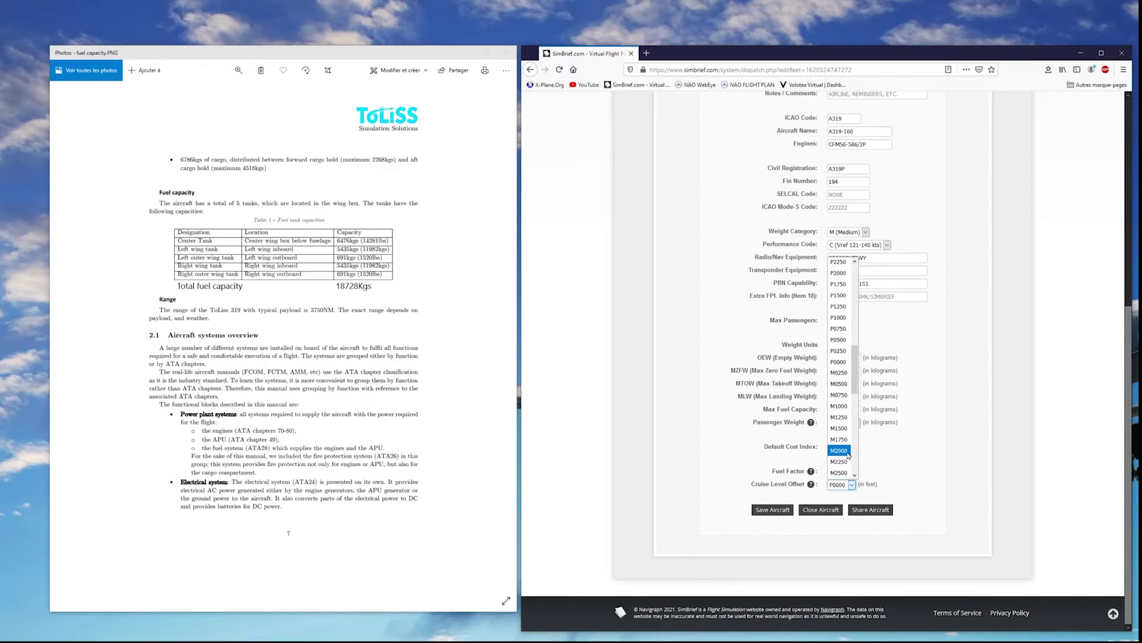
left_click(922, 381)
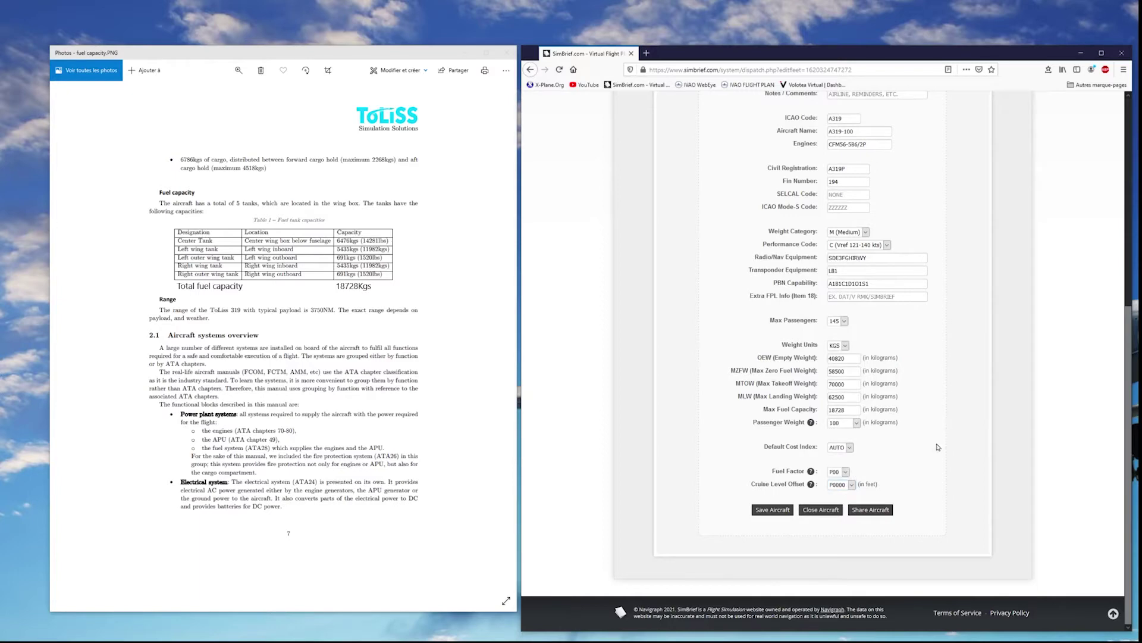
left_click(784, 511)
Step: Fill in a new flight from LFRS to EBBR and assign the saved A319P - A319-100 airframe
scroll(942, 349, "up", 5)
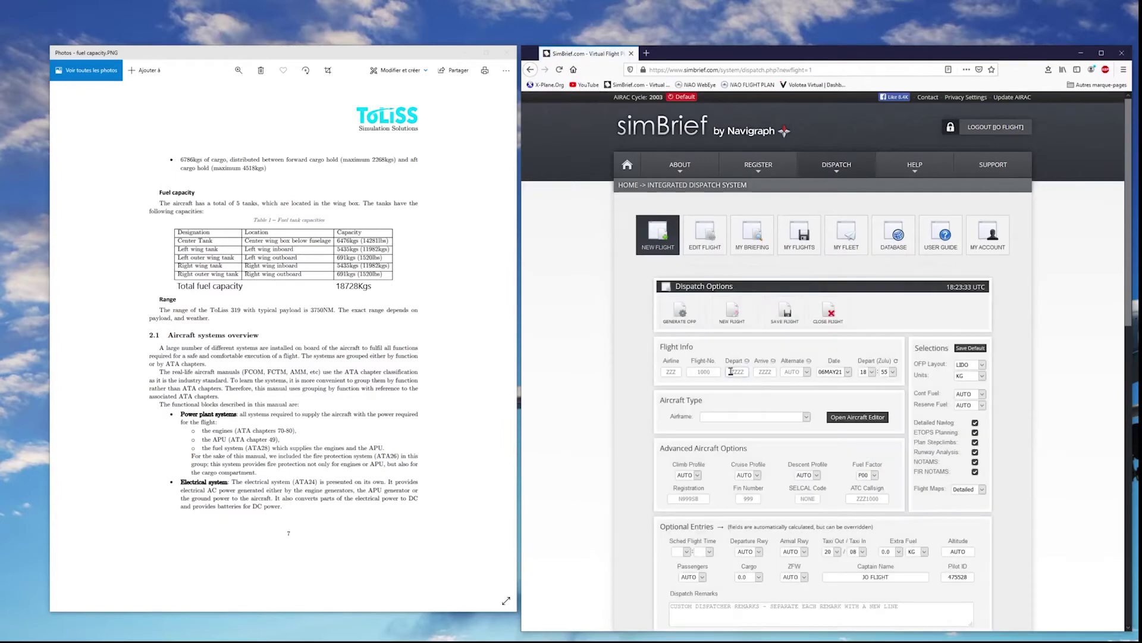
left_click(731, 371)
type("EBBR")
key("Tab")
left_click_drag(744, 371, 706, 363)
type("LFRS")
left_click(766, 369)
type("EBBR")
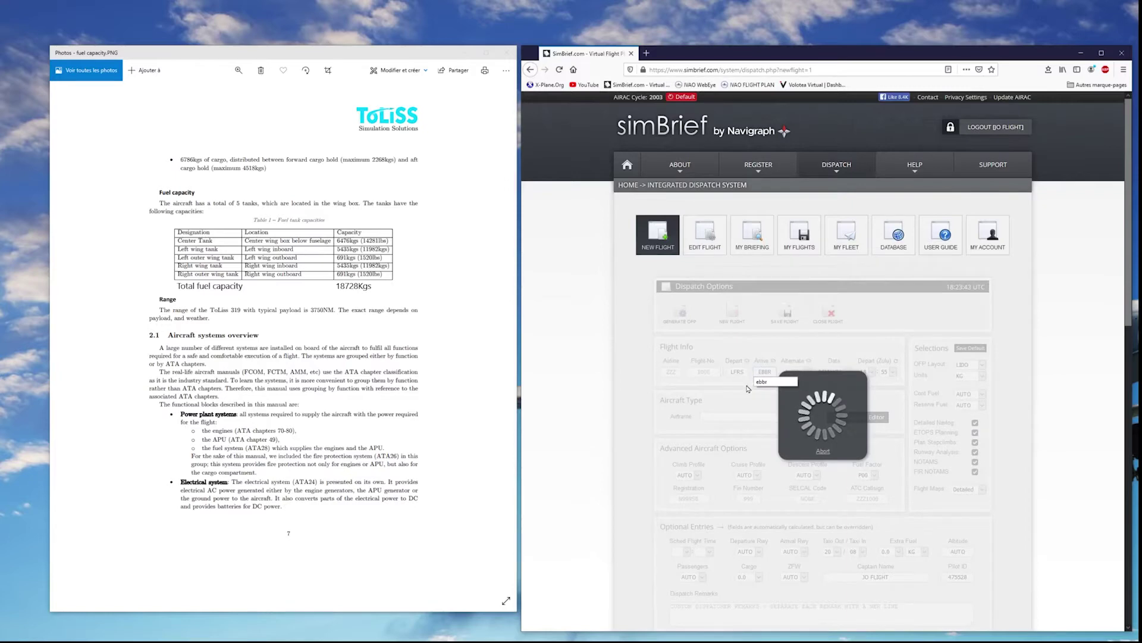
left_click(807, 416)
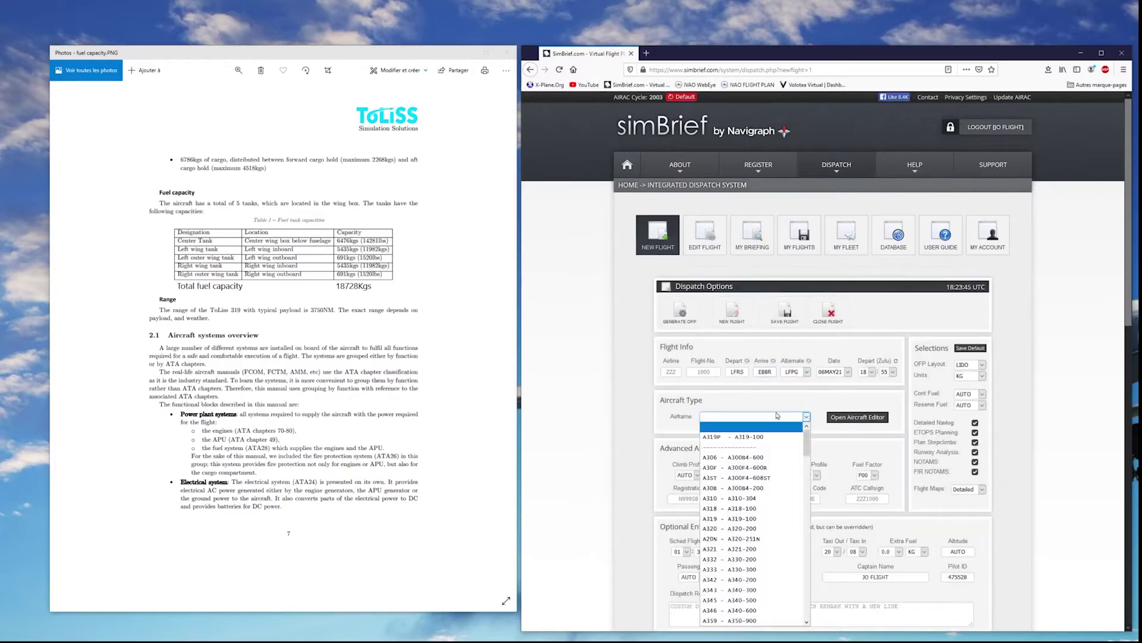
left_click(756, 437)
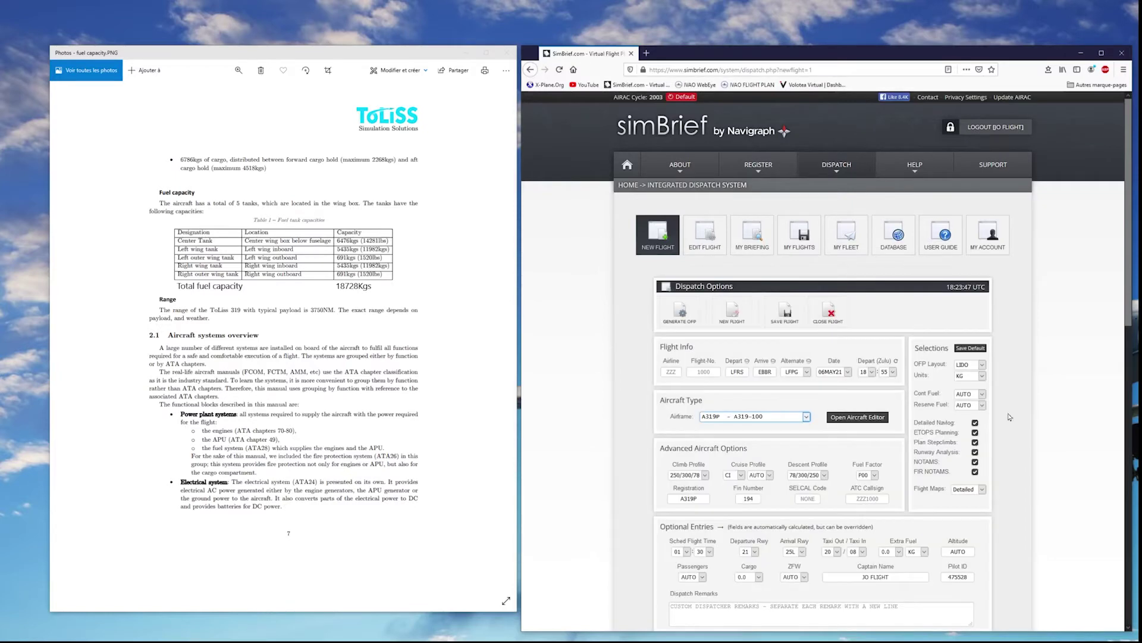
Step: Try a fixed altitude of 250, and re-enable Plan Stepclimbs to return the altitude to automatic
scroll(1025, 389, "down", 3)
scroll(1025, 389, "down", 3)
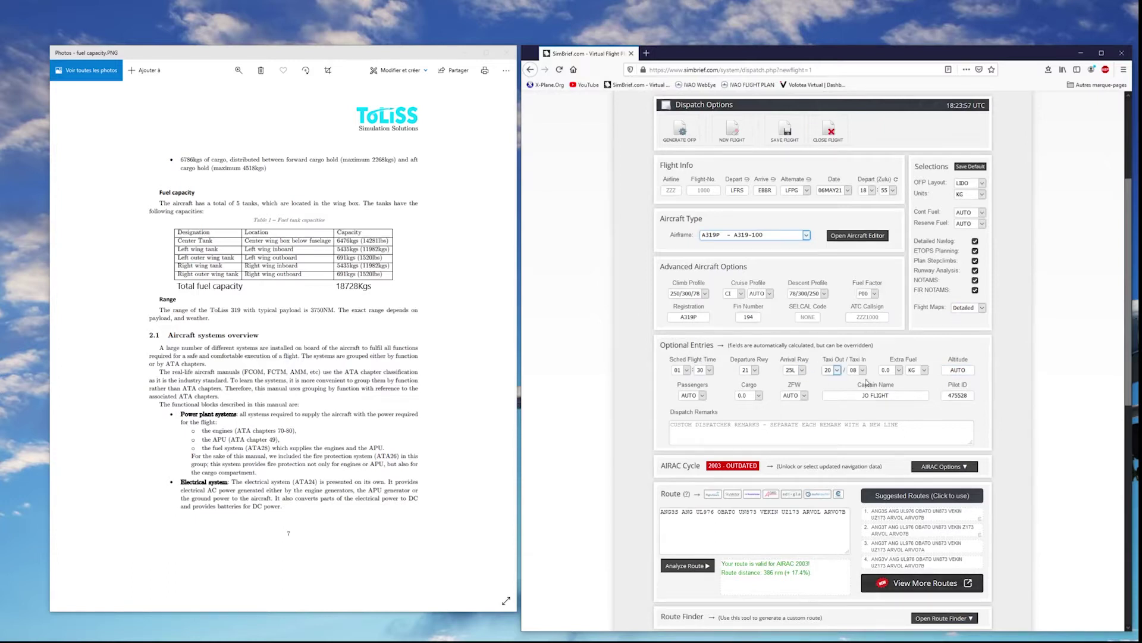
left_click(971, 370)
key("BackSpace")
key("BackSpace")
key("BackSpace")
key("BackSpace")
type("2")
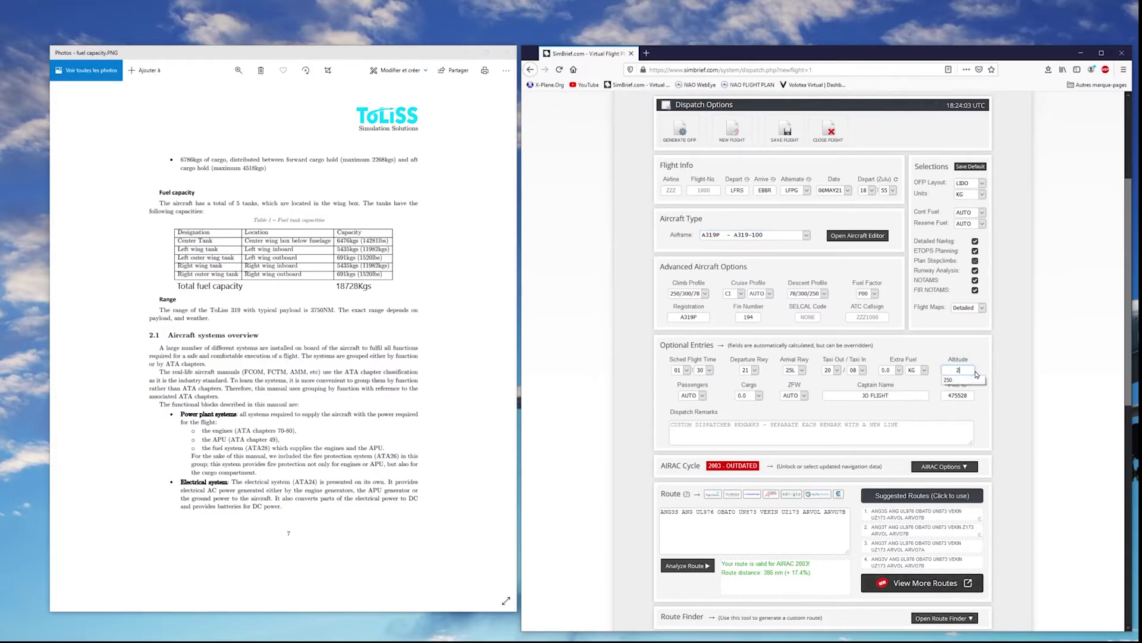
type("5000")
key("BackSpace")
key("BackSpace")
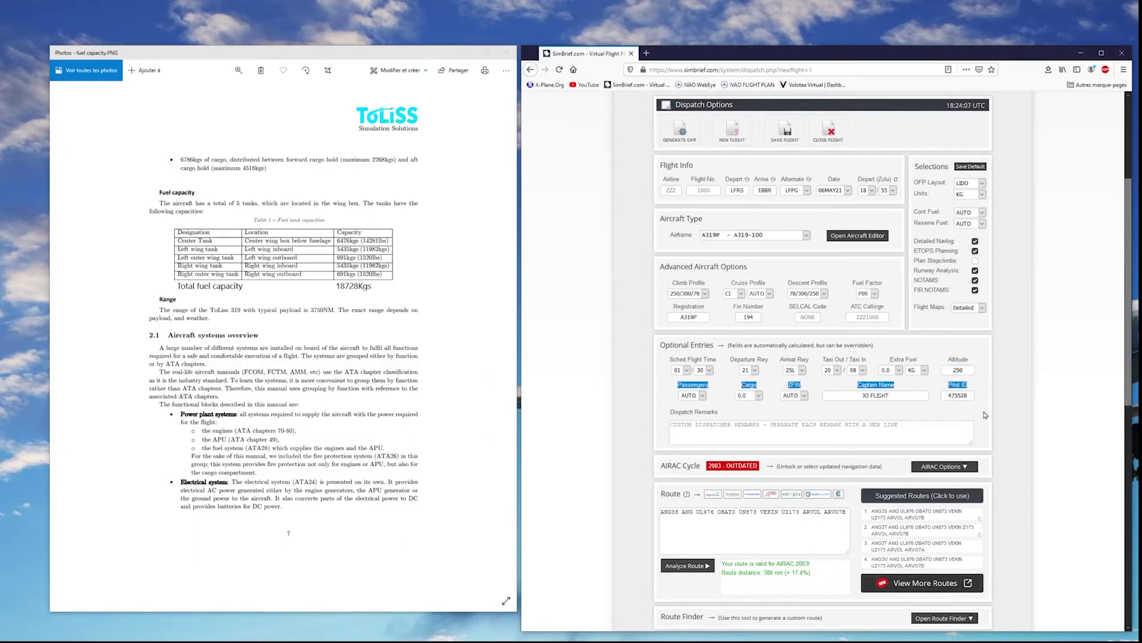
double_click(956, 370)
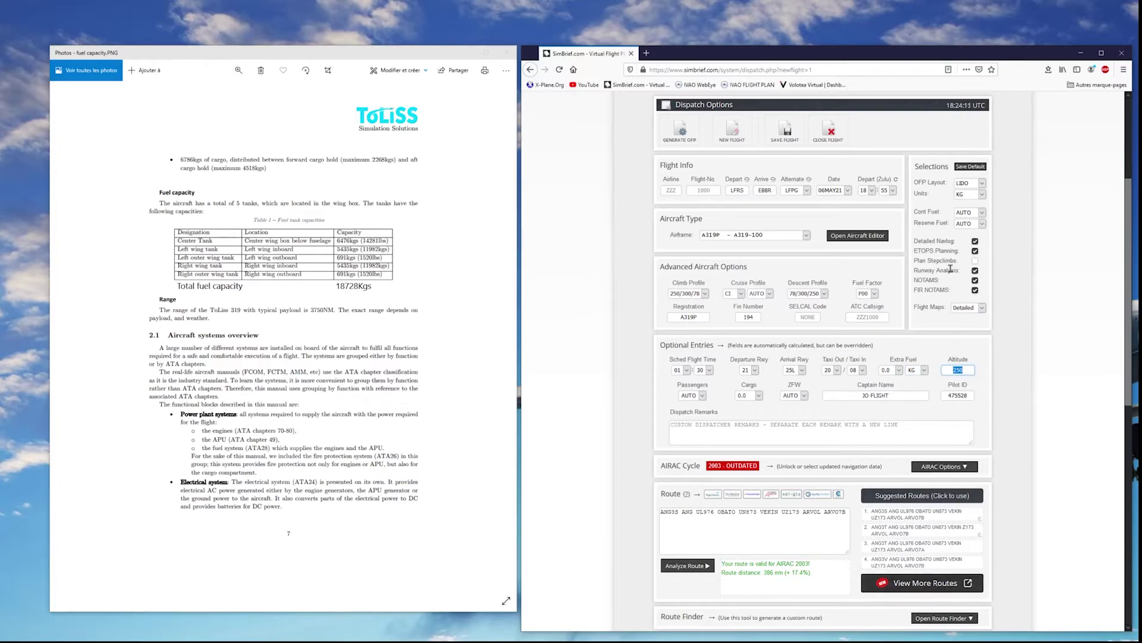
left_click(975, 261)
Step: Review the passenger and cargo choices for the flight, keeping AUTO passengers and 0.0 cargo
left_click(703, 396)
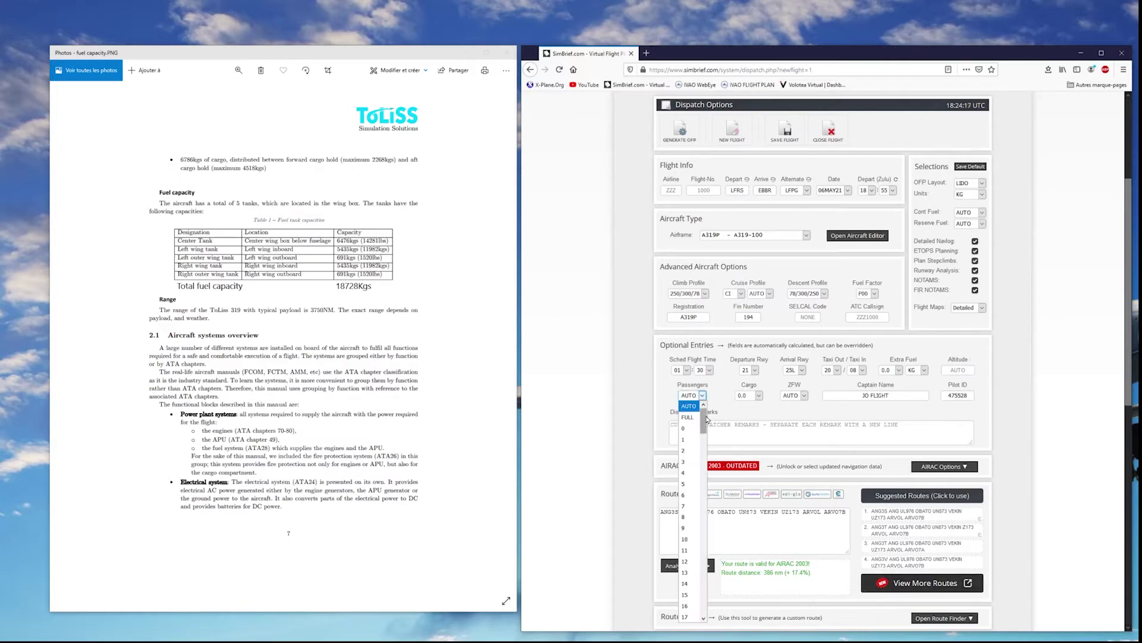
mouse_move(704, 421)
left_mouse_down()
mouse_move(703, 553)
mouse_move(704, 410)
left_mouse_up()
left_click(725, 397)
left_click(759, 395)
left_click(759, 396)
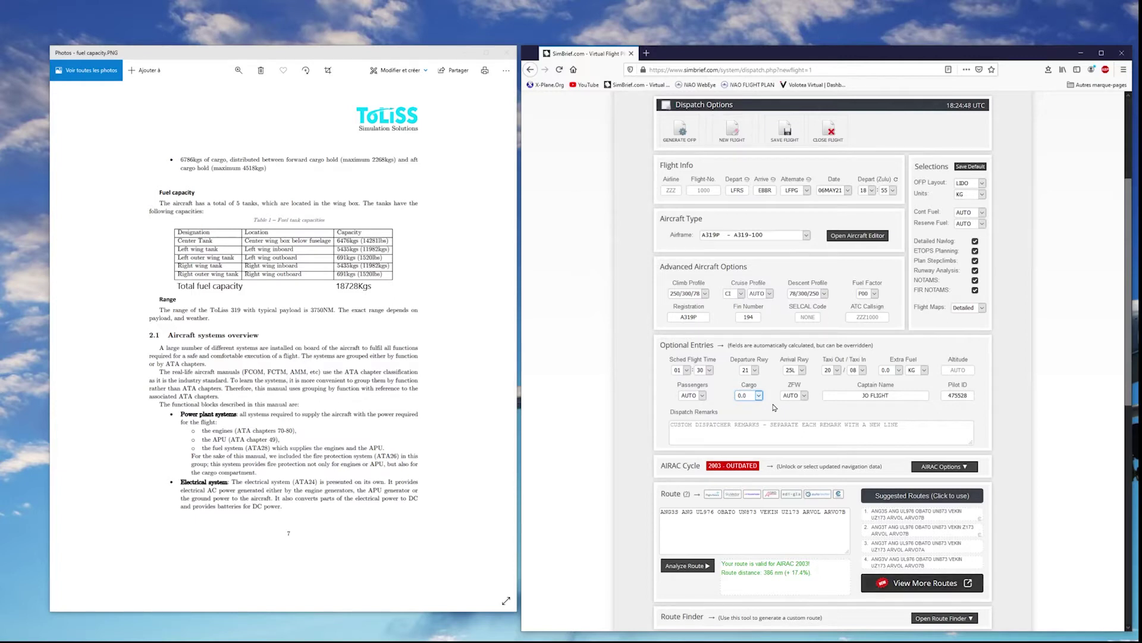
Step: Set the number of passengers to 130
left_click(703, 395)
left_click_drag(703, 429, 706, 595)
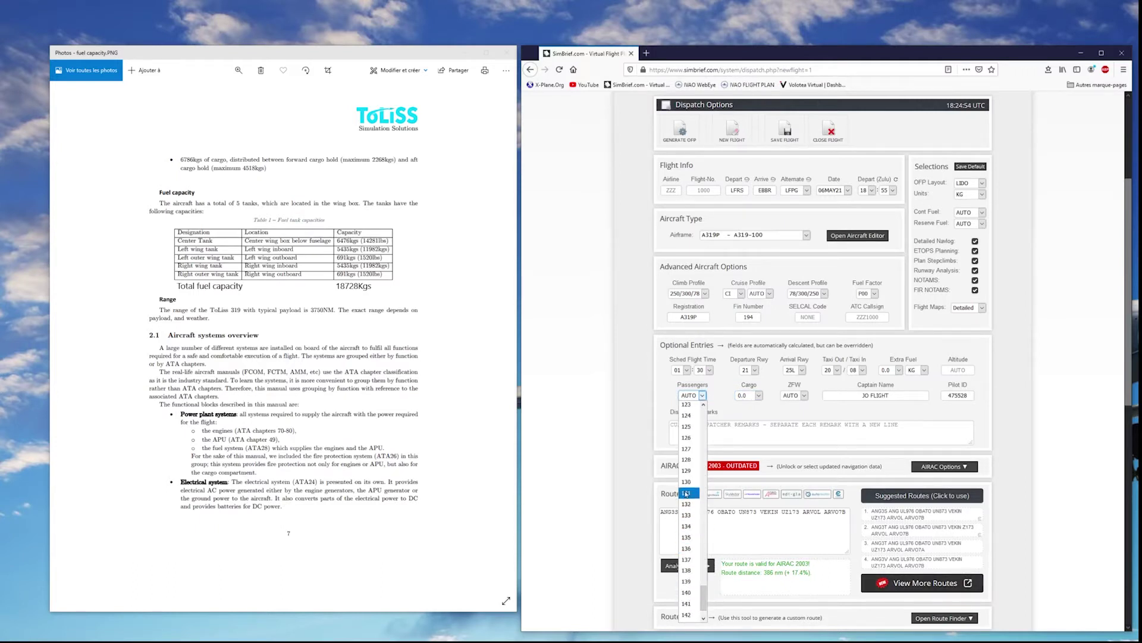
left_click(686, 481)
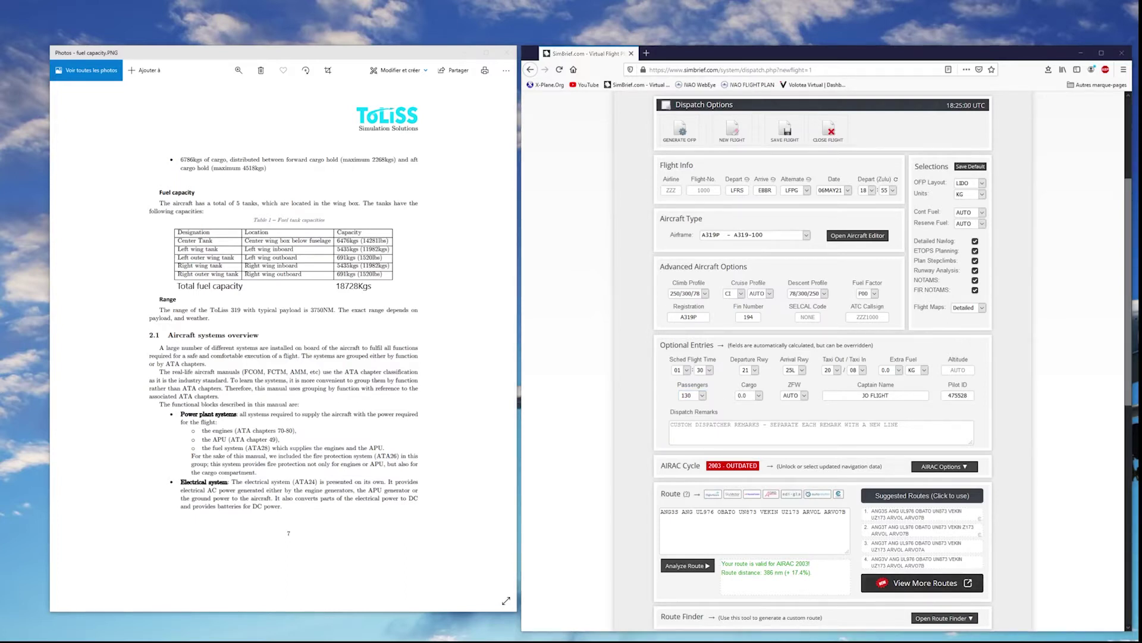
Step: Switch to Calculator, compute 130 × 22 for the baggage weight, and close it
left_click_drag(798, 215, 575, 206)
type("10")
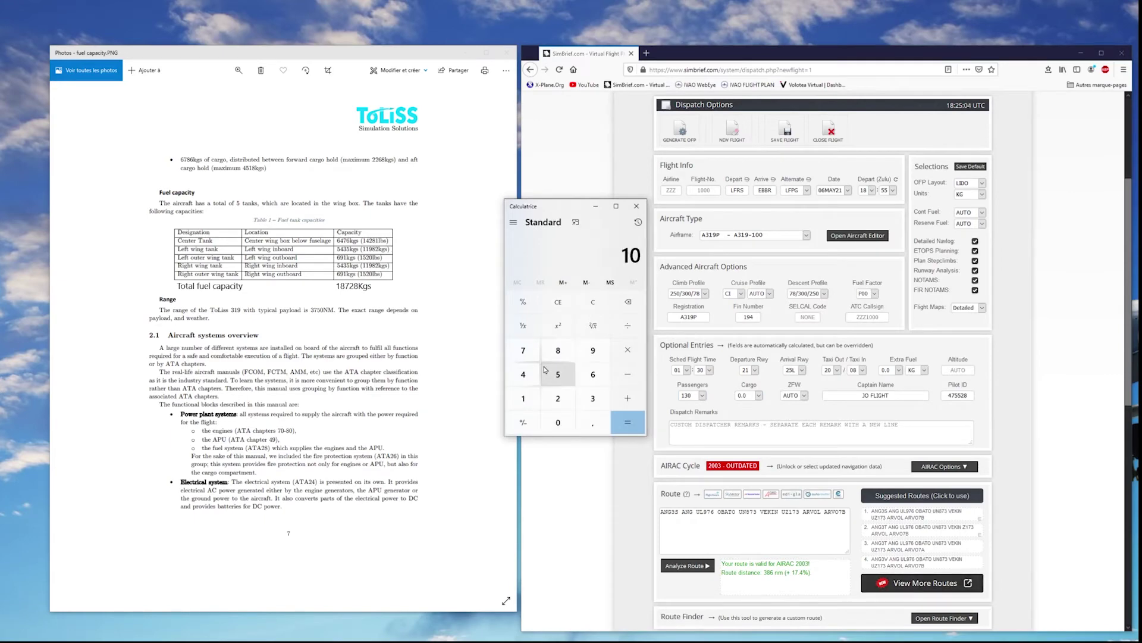
key("BackSpace")
type("30 × 22")
key("Return")
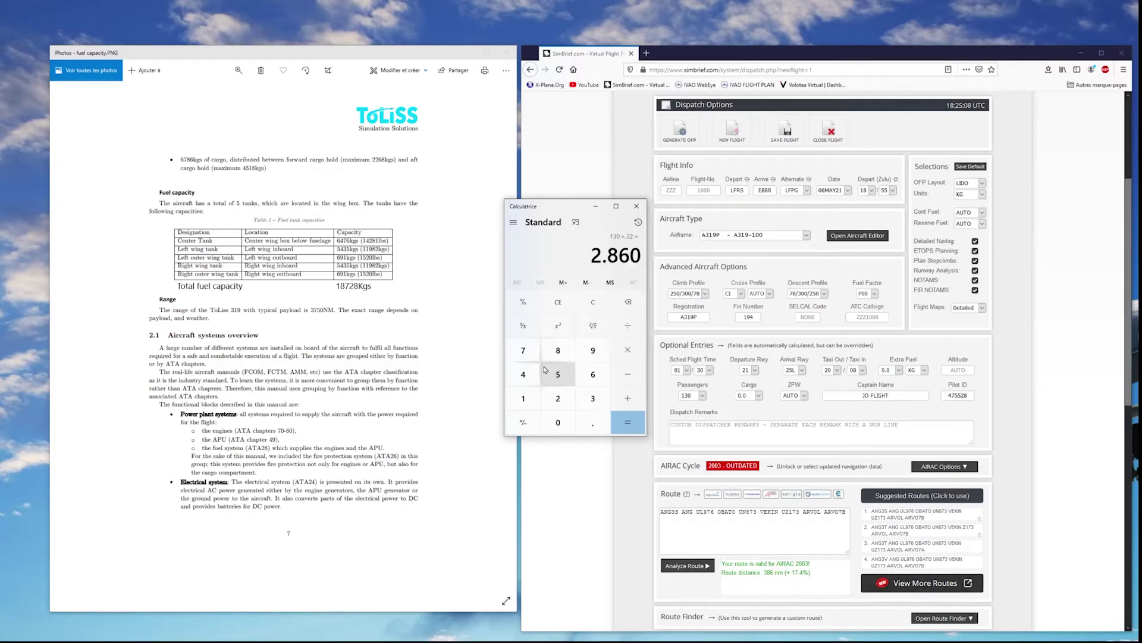
left_click(637, 207)
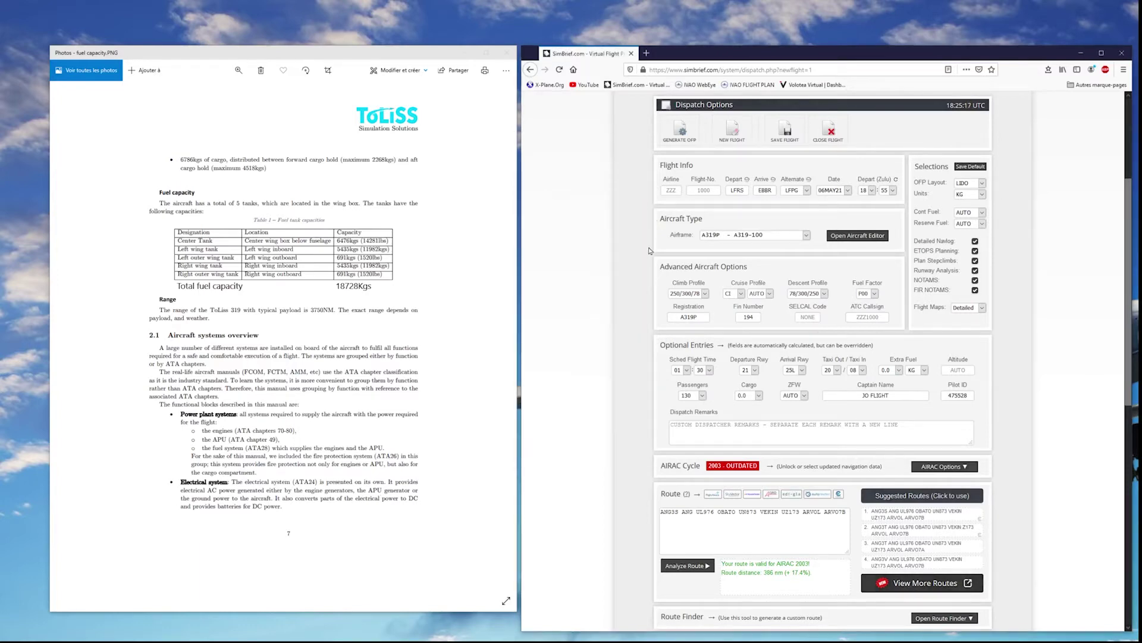
Step: Set the flight's cargo to 2.9
left_click(758, 396)
left_click_drag(764, 425, 760, 440)
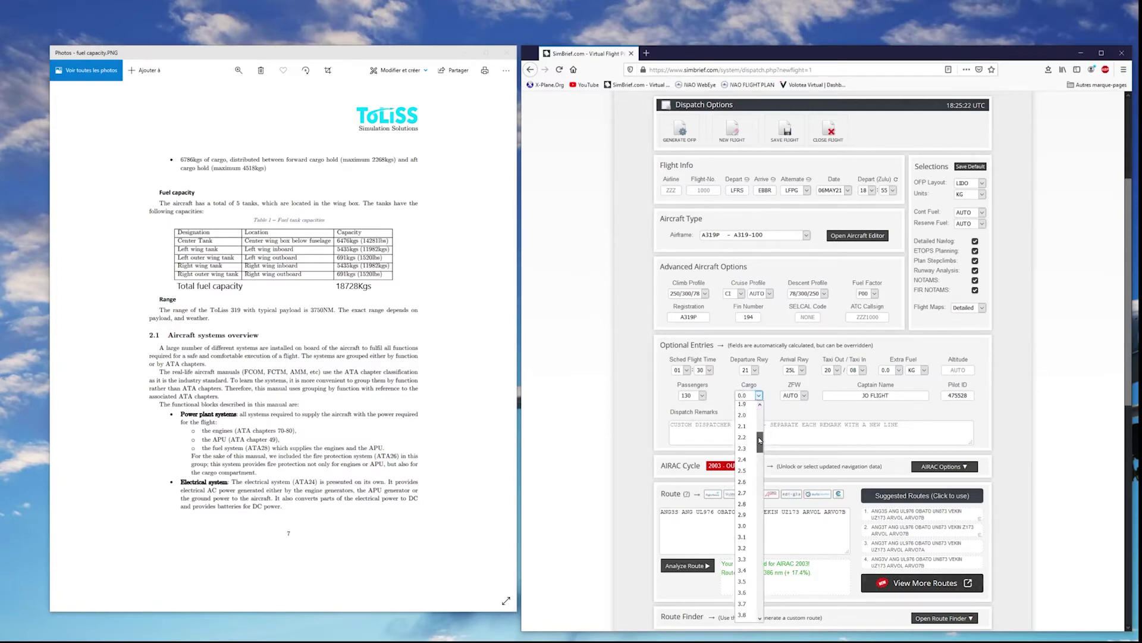
left_click(745, 515)
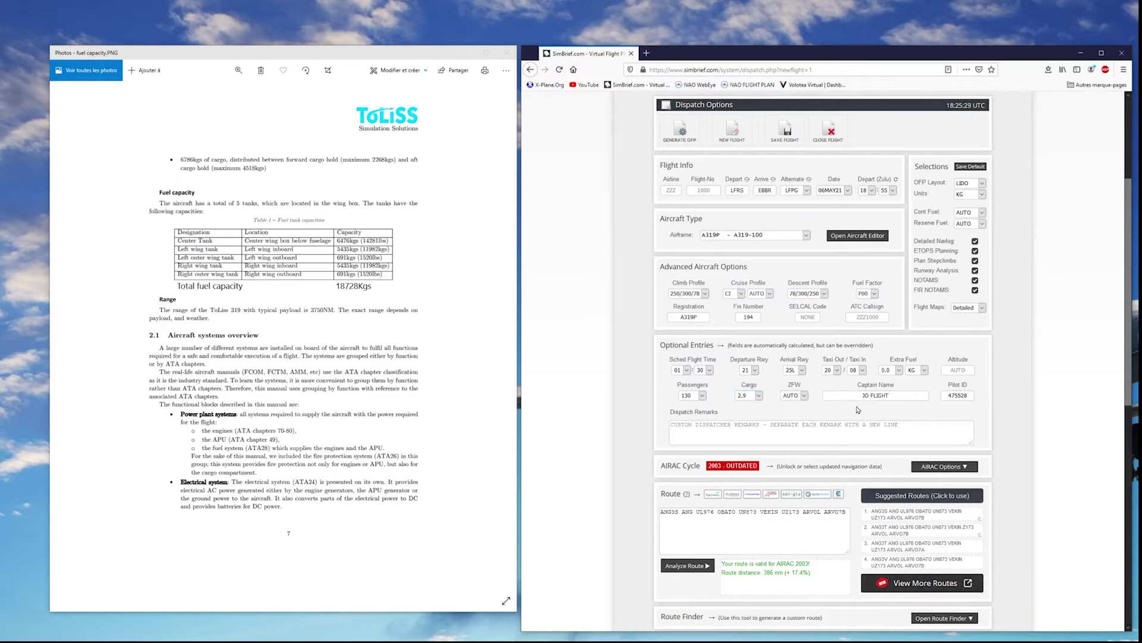
Step: Review the remaining dispatch options, including the route, alternate airports, ETOPS scenario, route map and debug parameters
scroll(1017, 374, "down", 2)
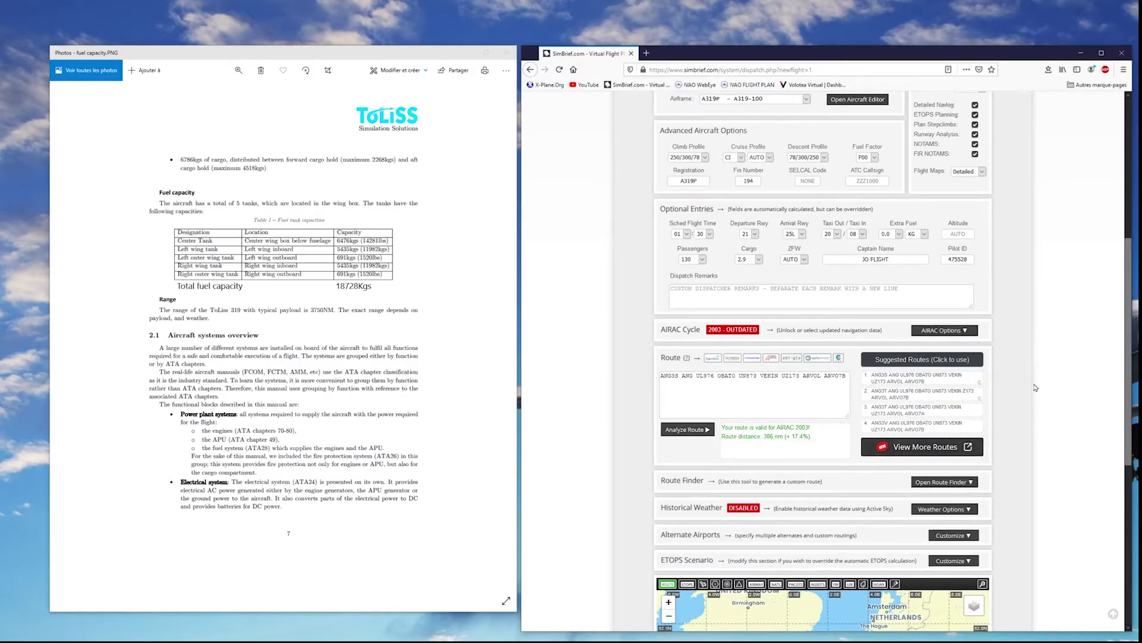
scroll(1036, 388, "up", 6)
scroll(1058, 355, "down", 10)
scroll(1057, 356, "up", 2)
scroll(1048, 333, "down", 3)
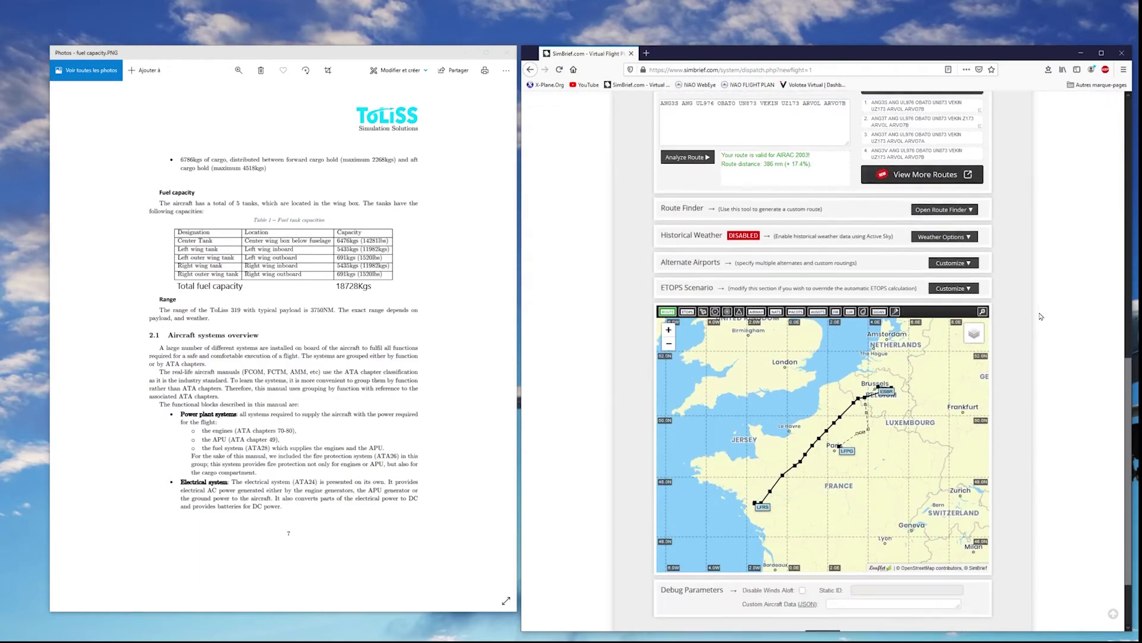
scroll(1038, 316, "up", 1)
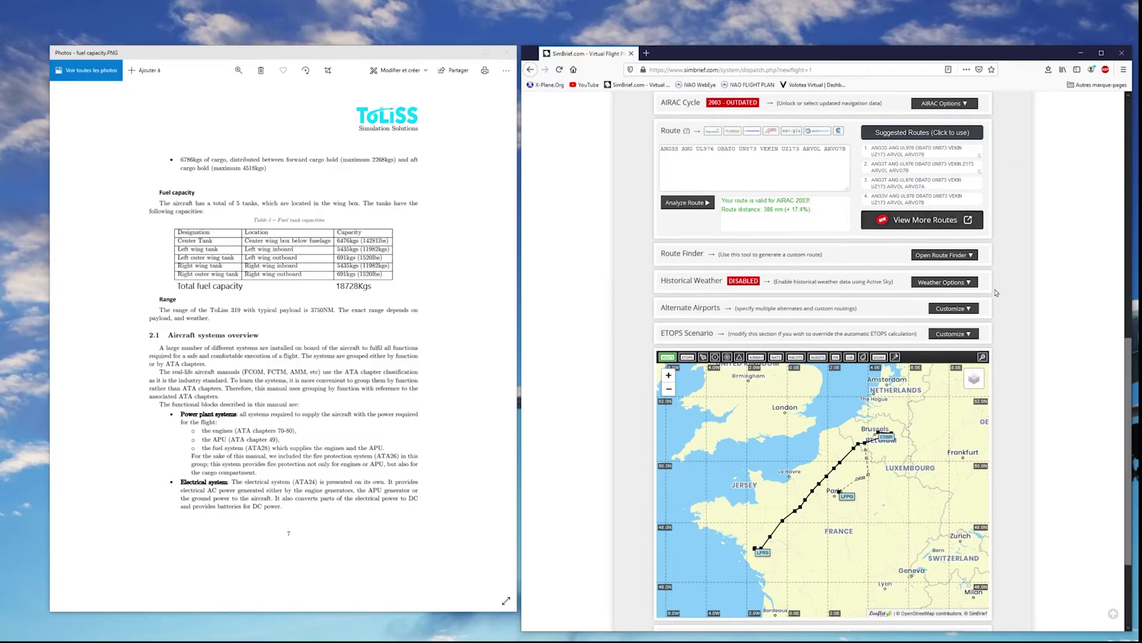
scroll(1022, 290, "up", 3)
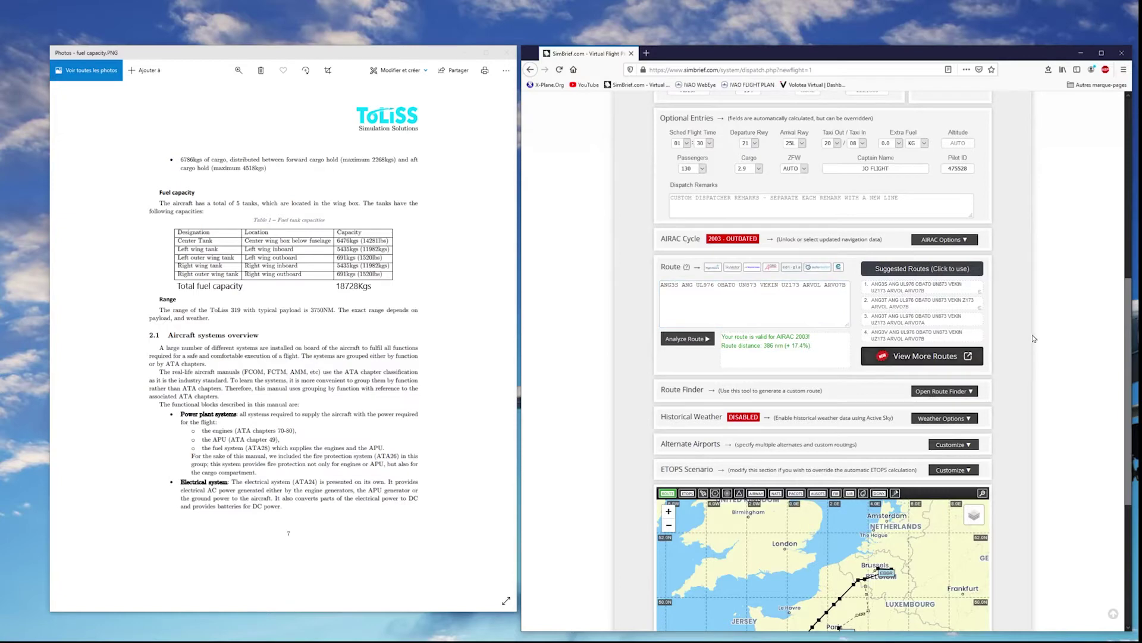
scroll(996, 322, "up", 3)
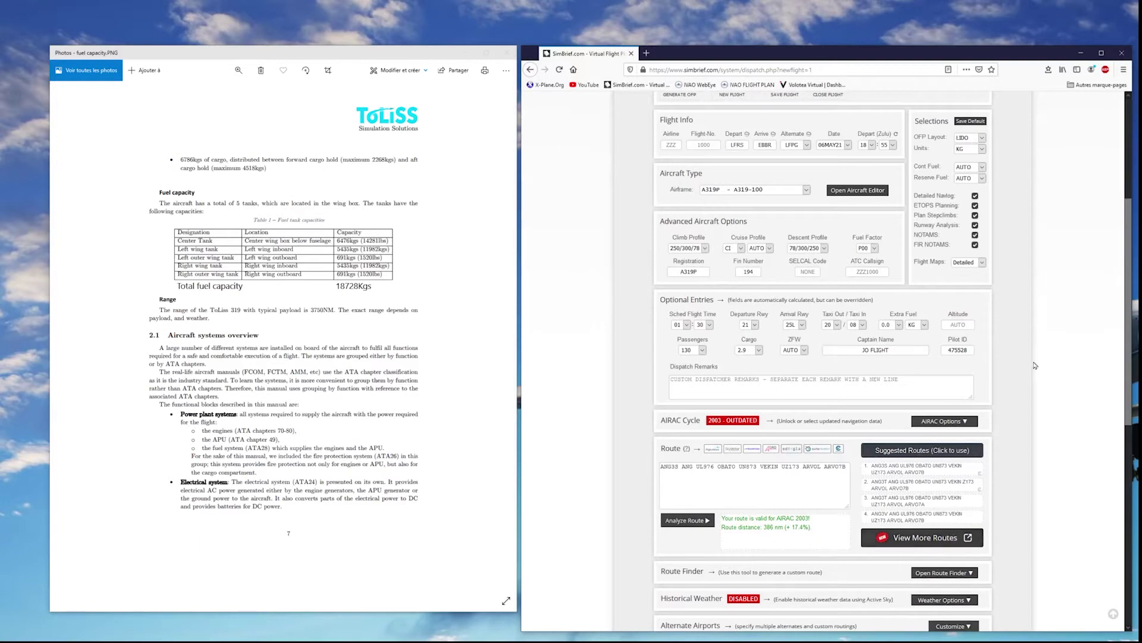
Step: Generate the operational flight plan and confirm overwriting any previously generated plans
scroll(1040, 338, "up", 4)
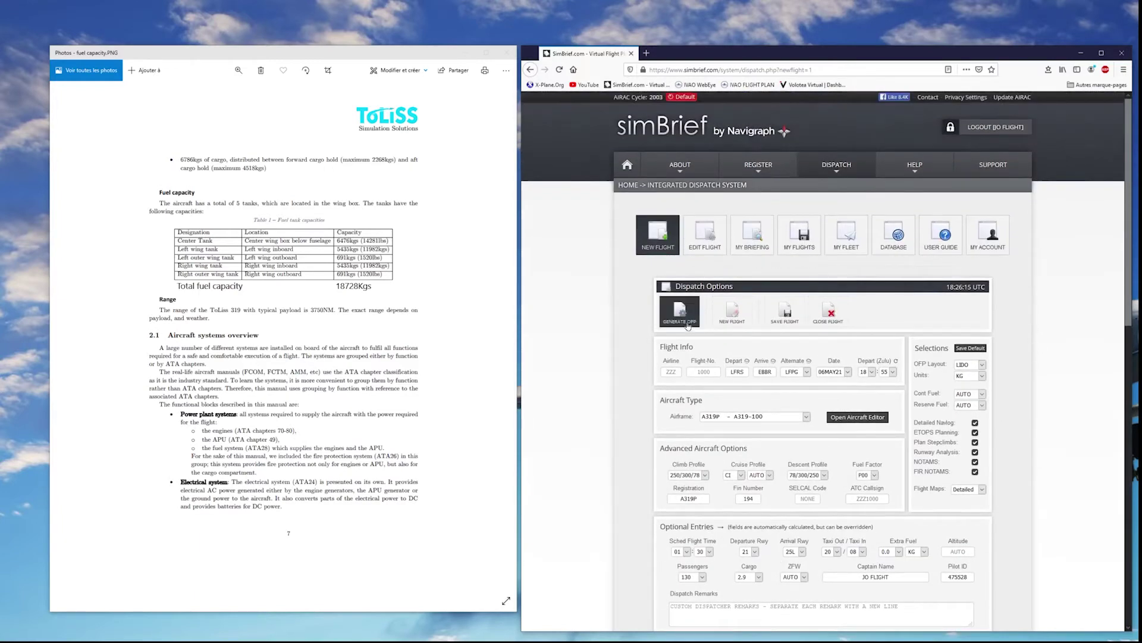
left_click(679, 310)
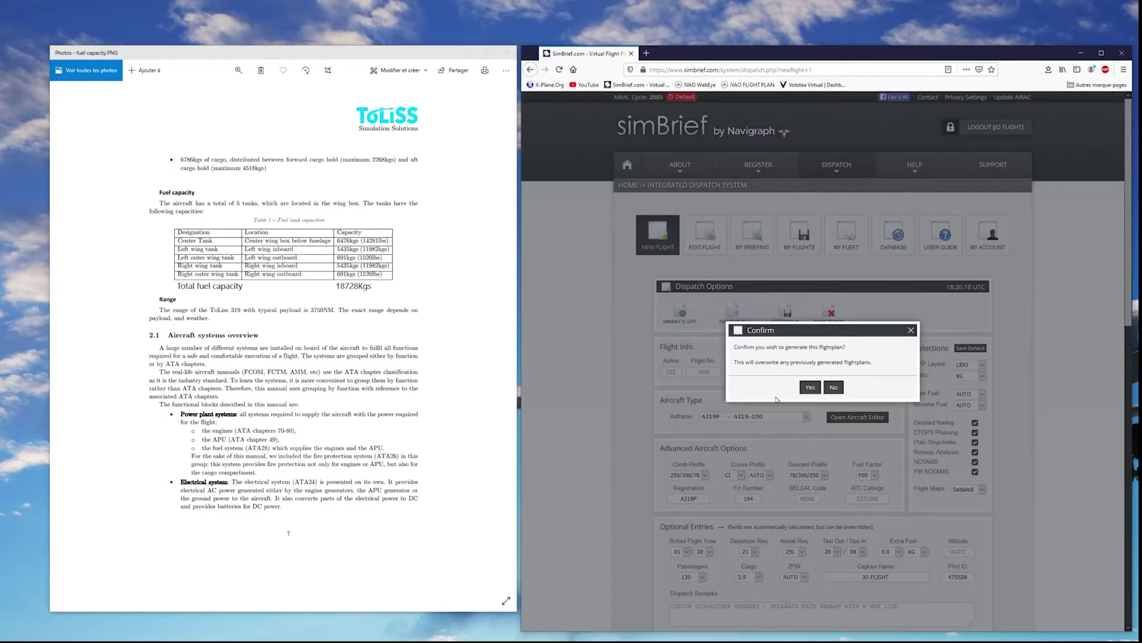
left_click(810, 387)
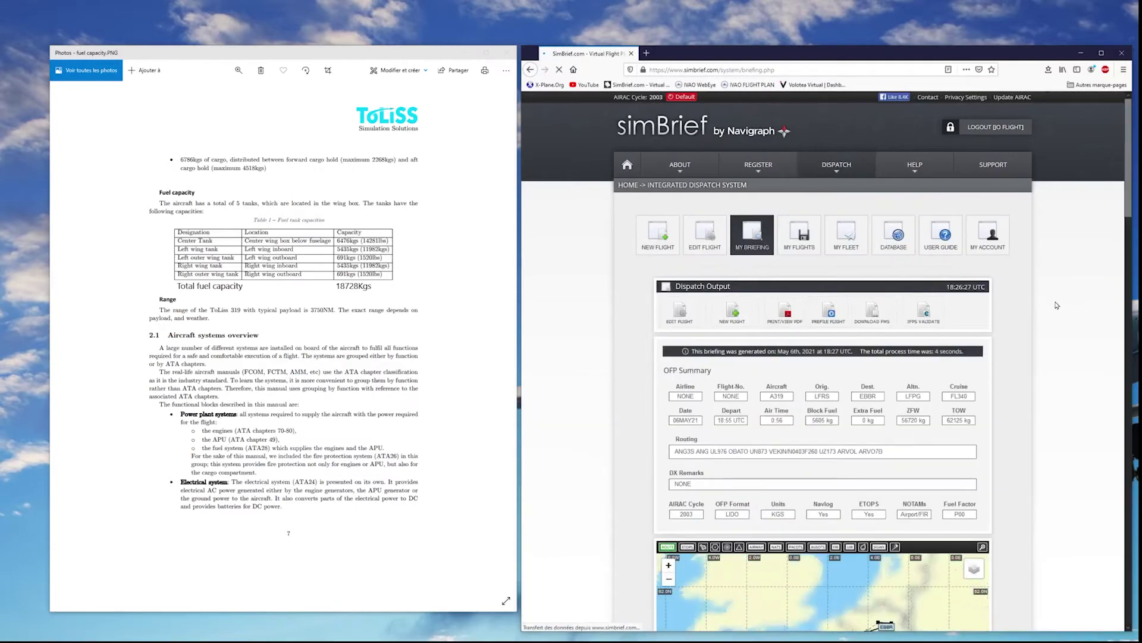
Step: Examine the generated briefing's OFP summary, route map and paperwork preview
scroll(1062, 351, "down", 5)
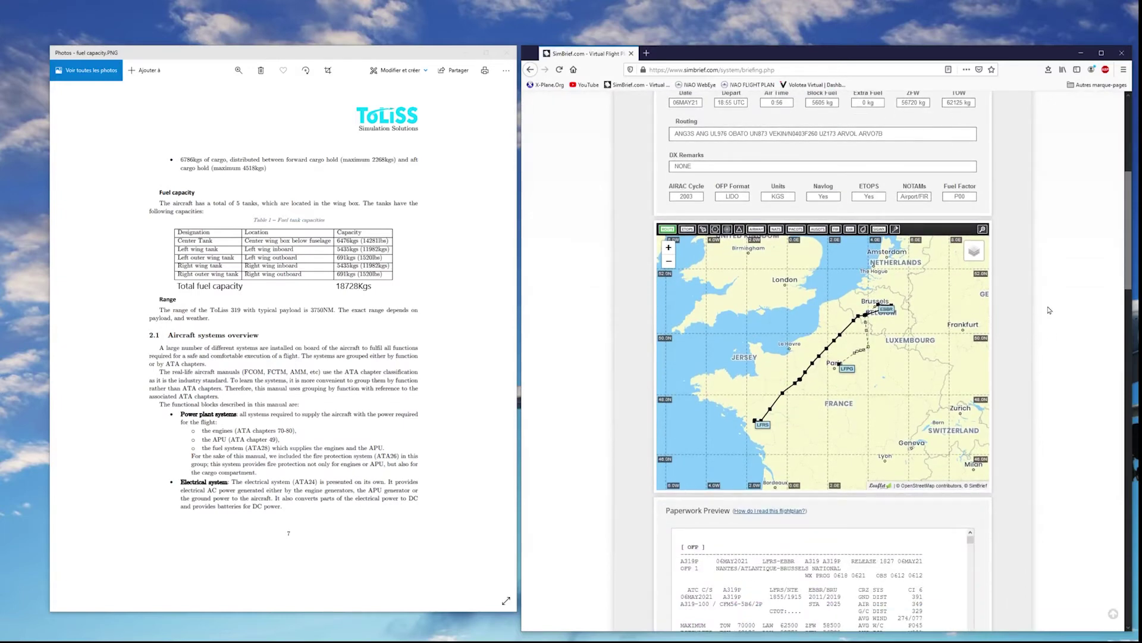
scroll(1054, 317, "up", 2)
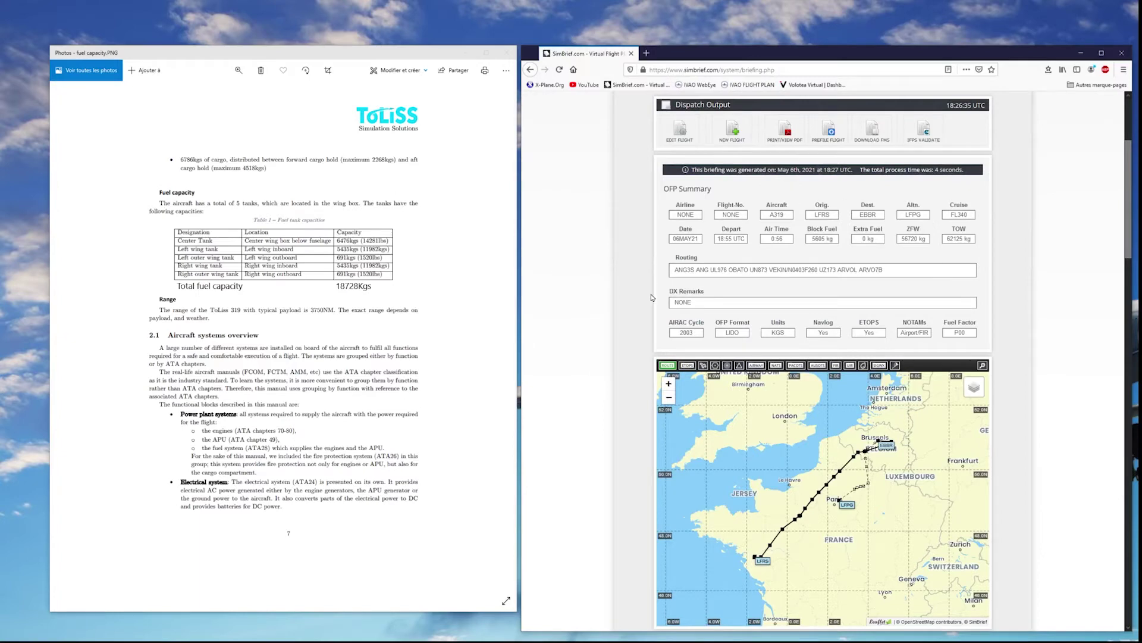
scroll(991, 323, "down", 7)
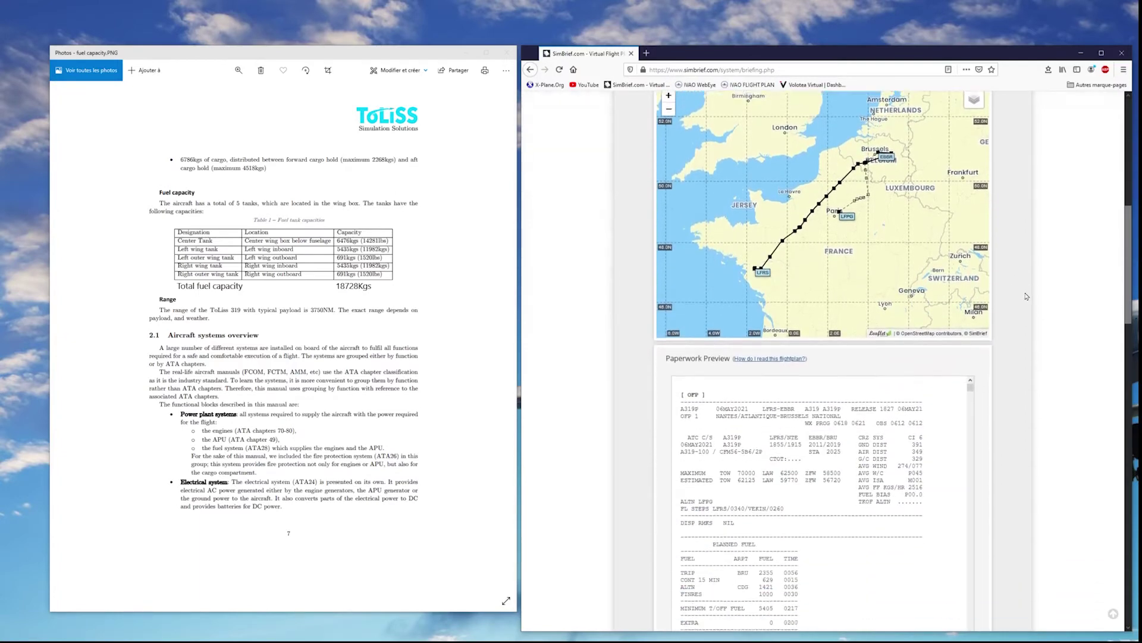
scroll(848, 328, "down", 6)
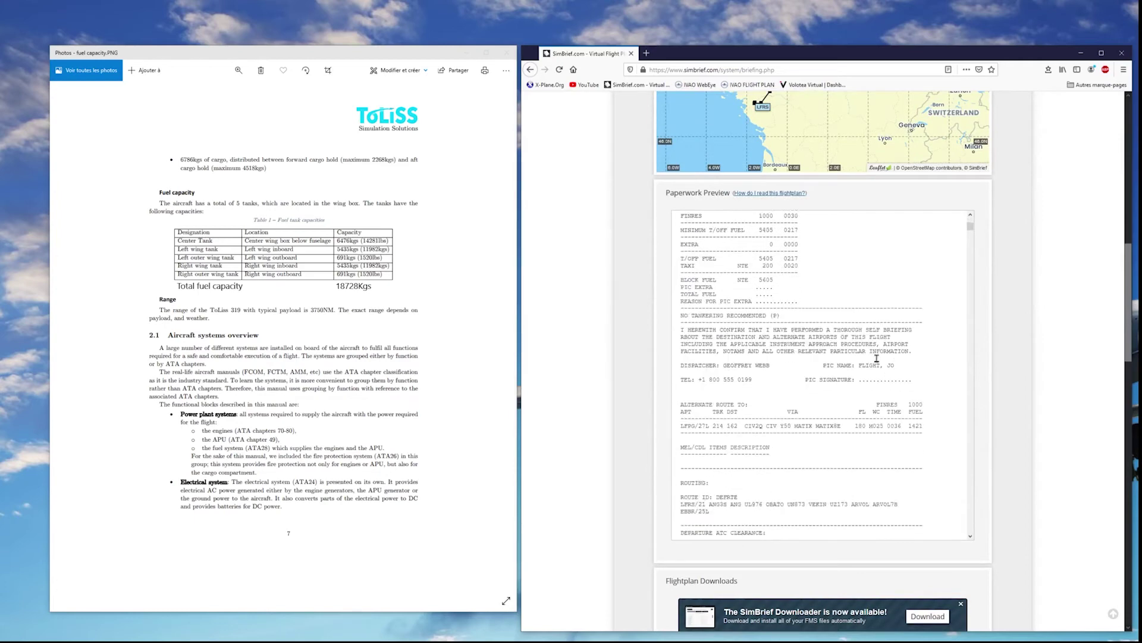
scroll(848, 328, "up", 6)
scroll(848, 328, "up", 1)
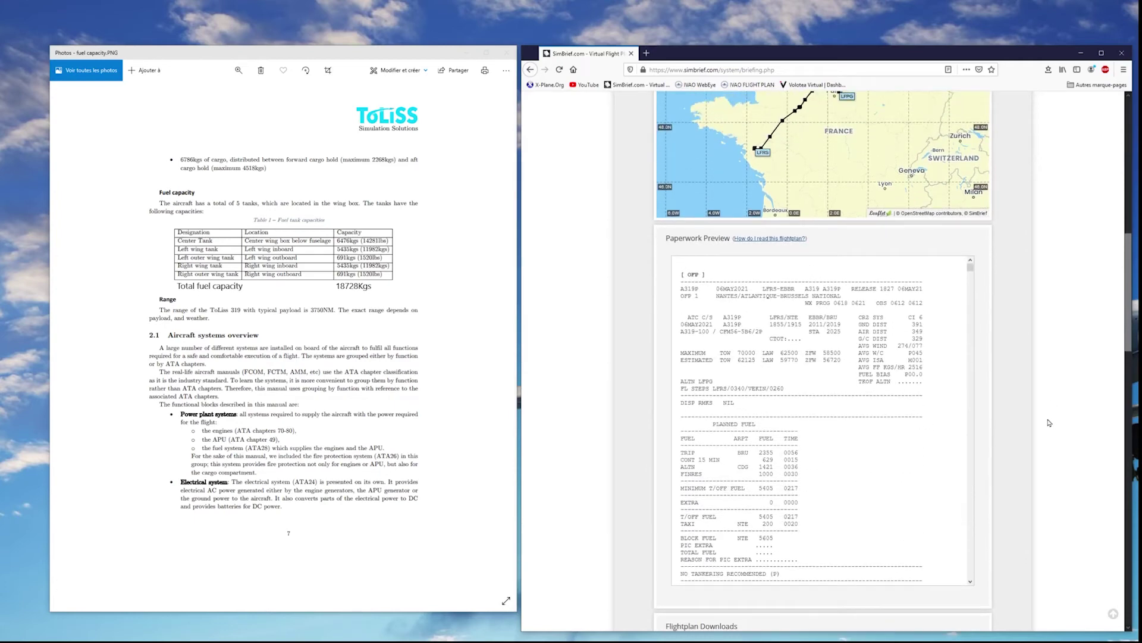
scroll(1056, 411, "up", 4)
scroll(1056, 403, "up", 9)
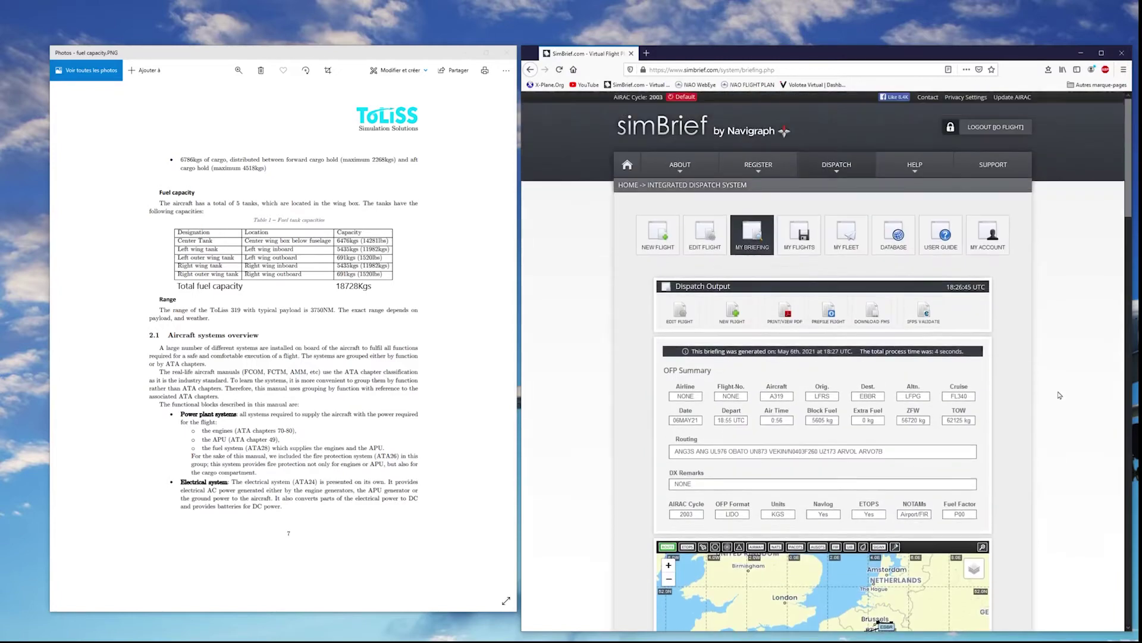
Step: Open the flight plan as a PDF and highlight the cost index and initial flight level on page 1
left_click(786, 312)
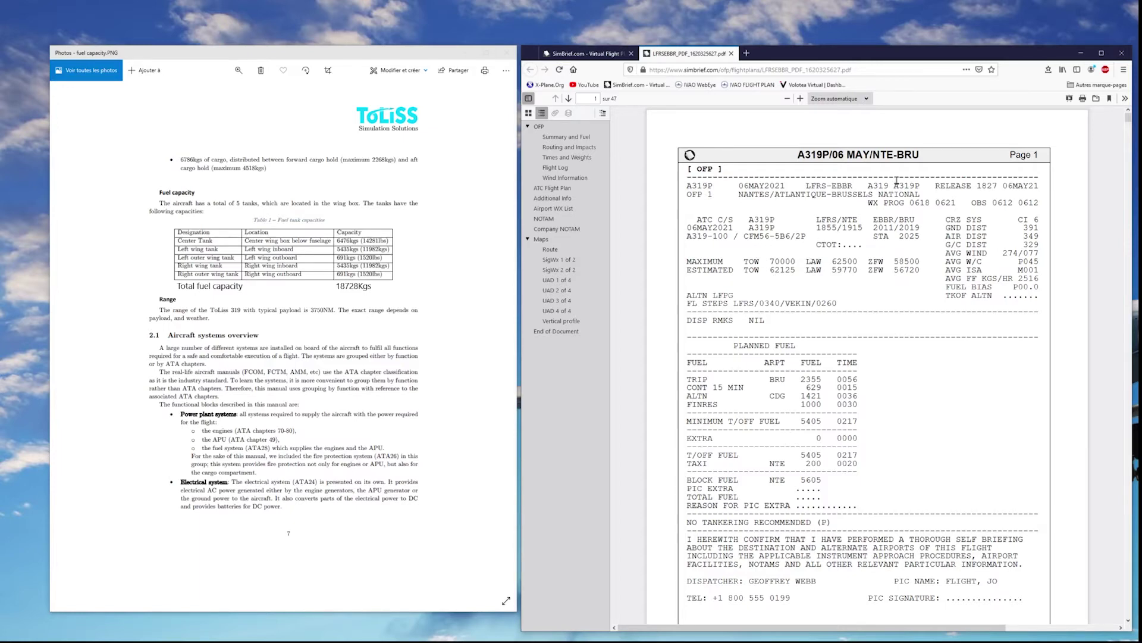
left_click_drag(889, 55, 887, 38)
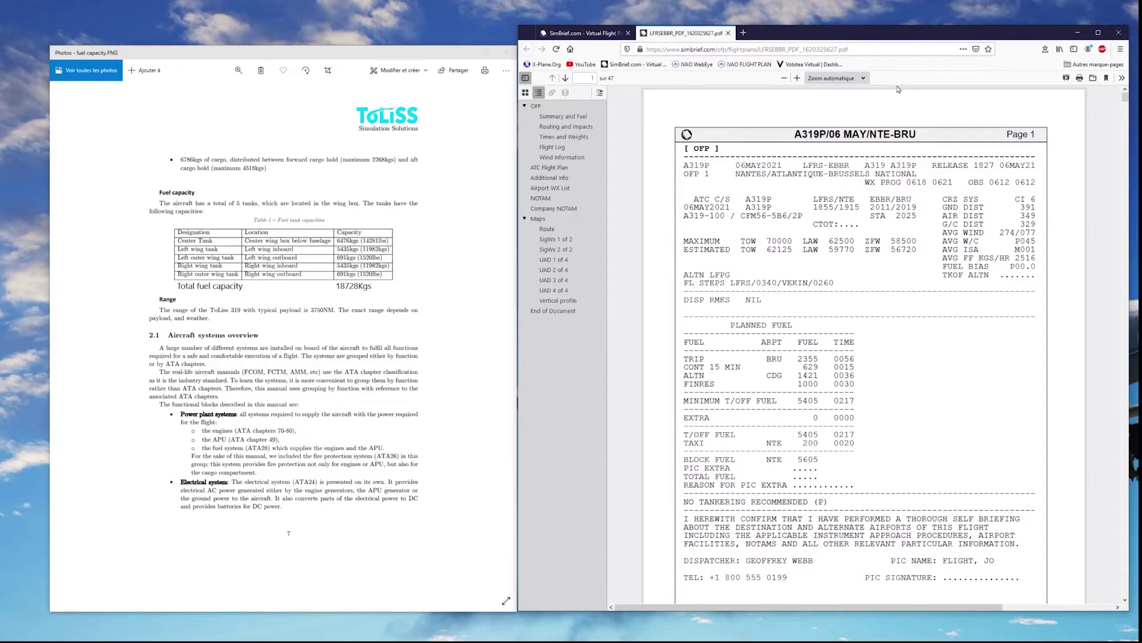
left_click_drag(1014, 200, 1036, 200)
left_click_drag(755, 283, 778, 283)
Step: Highlight the trip time and the block fuel in the planned fuel table
scroll(886, 287, "down", 5)
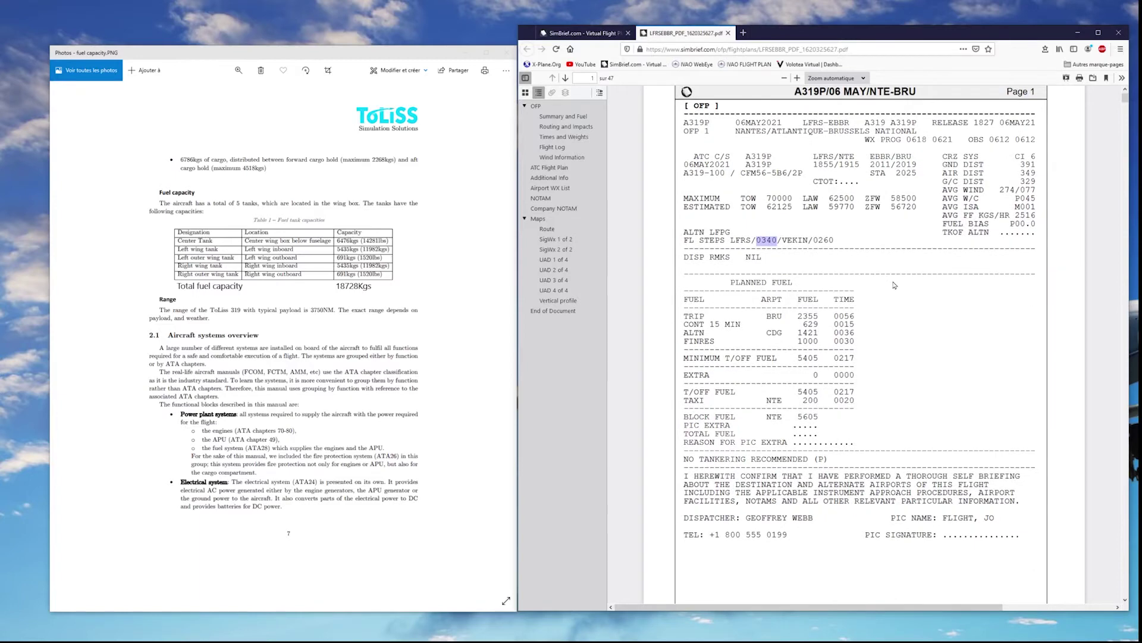
scroll(886, 287, "up", 1)
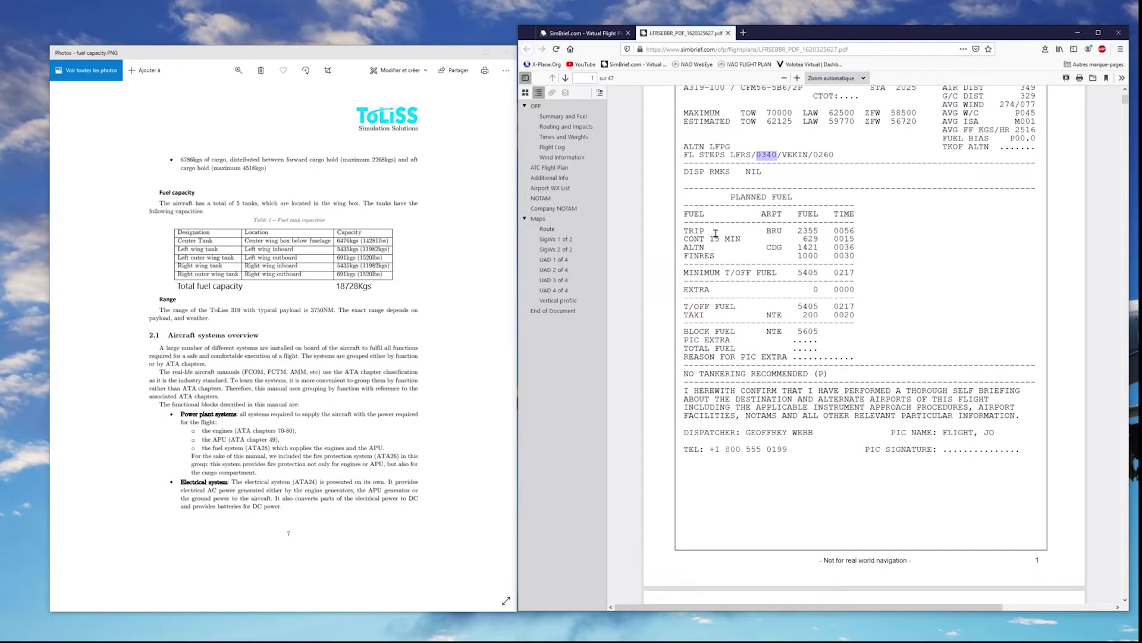
left_click(831, 231)
left_click_drag(832, 231, 855, 232)
left_click_drag(799, 332, 820, 332)
Step: Highlight the LFRS to EBBR routing and the arrival runway on page 2
scroll(889, 289, "down", 5)
scroll(927, 290, "down", 2)
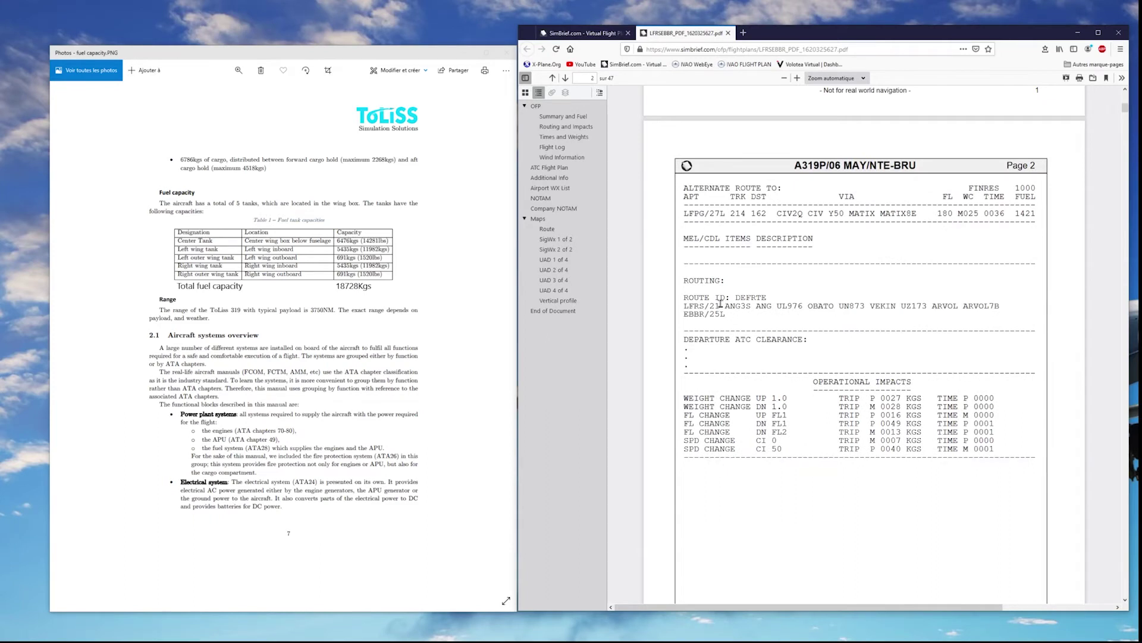
left_click_drag(685, 305, 1006, 309)
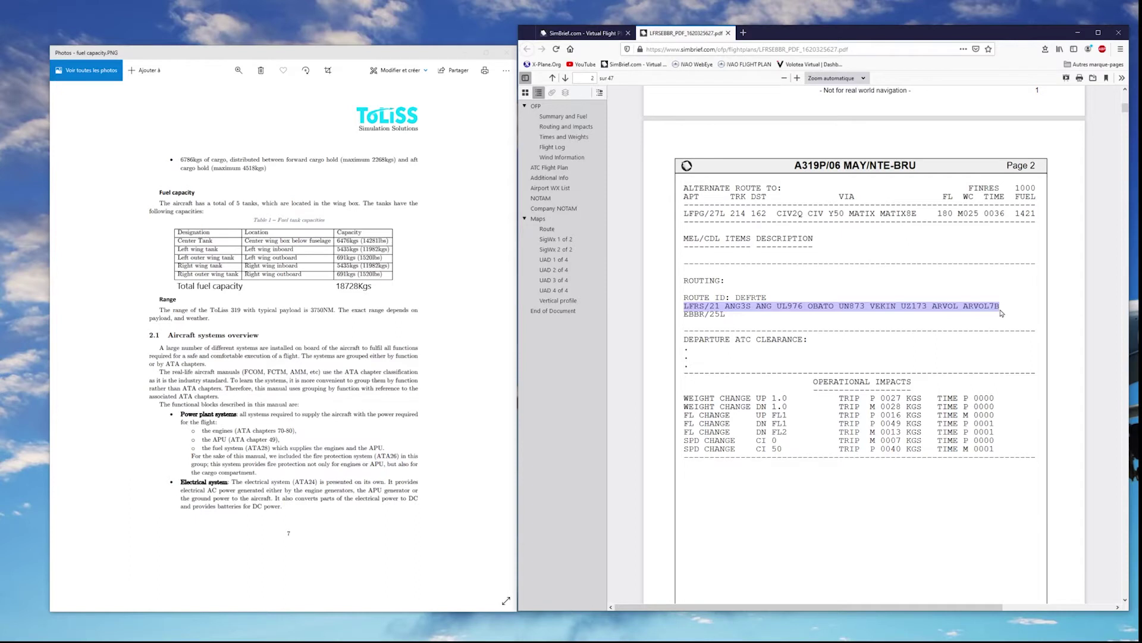
left_click_drag(712, 315, 729, 317)
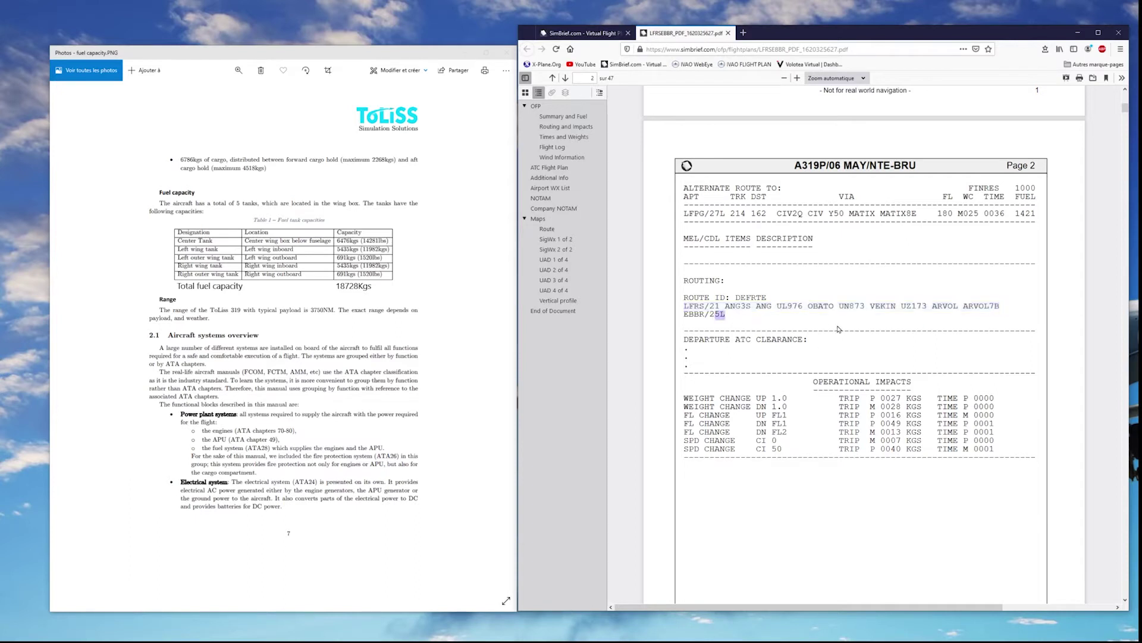
left_click(713, 316)
Step: Check the times and weights on page 3, highlighting the estimated passenger count
scroll(859, 306, "down", 10)
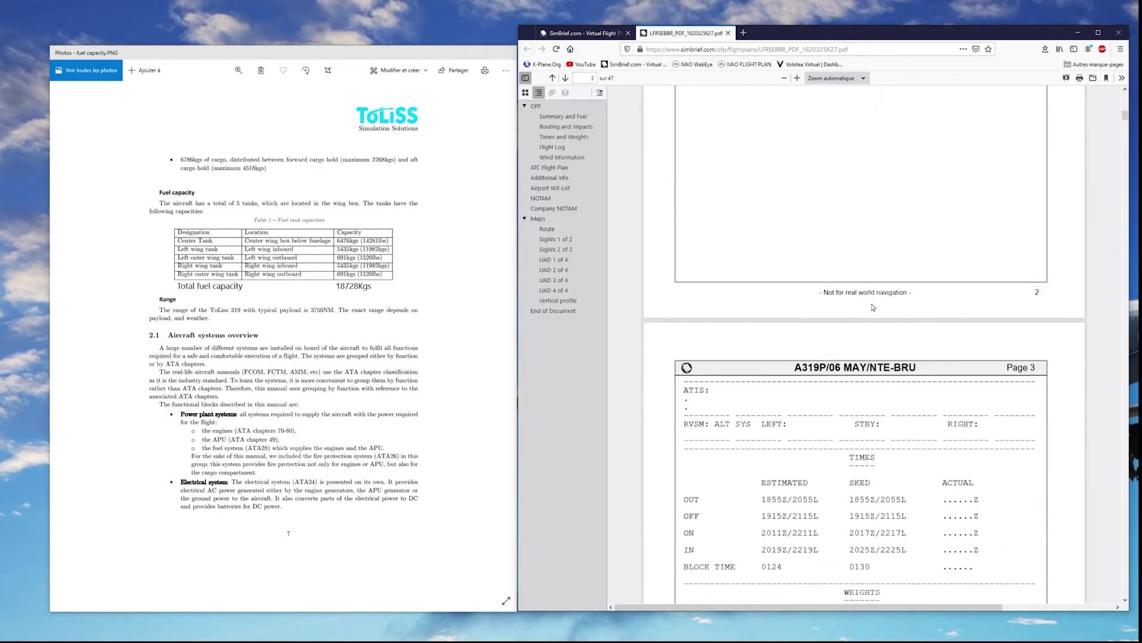
scroll(867, 293, "down", 5)
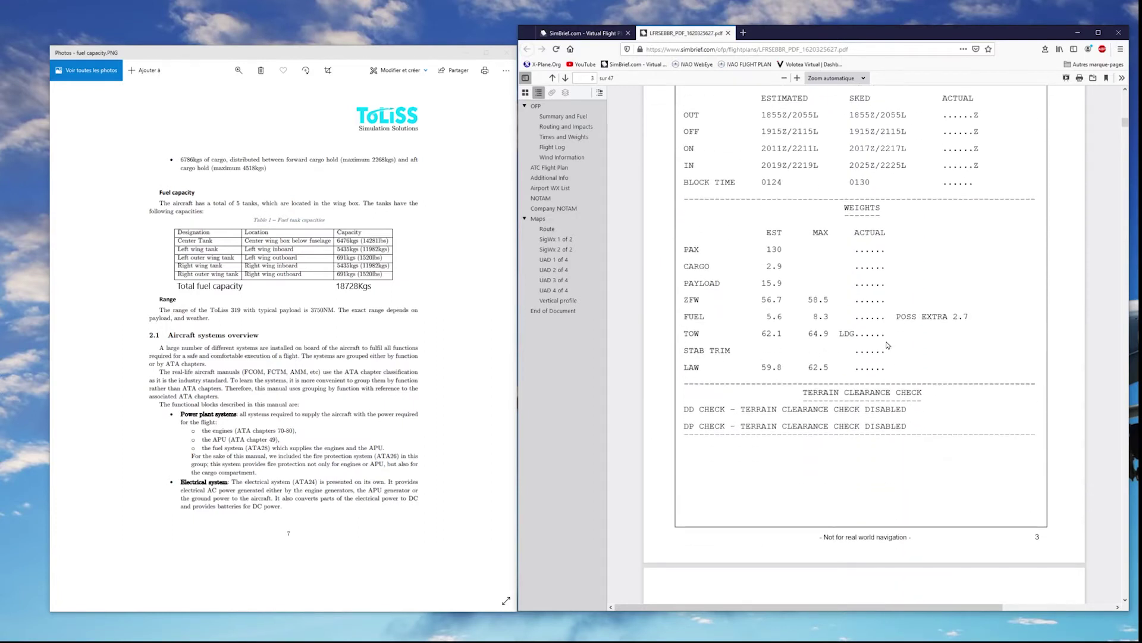
scroll(890, 340, "up", 1)
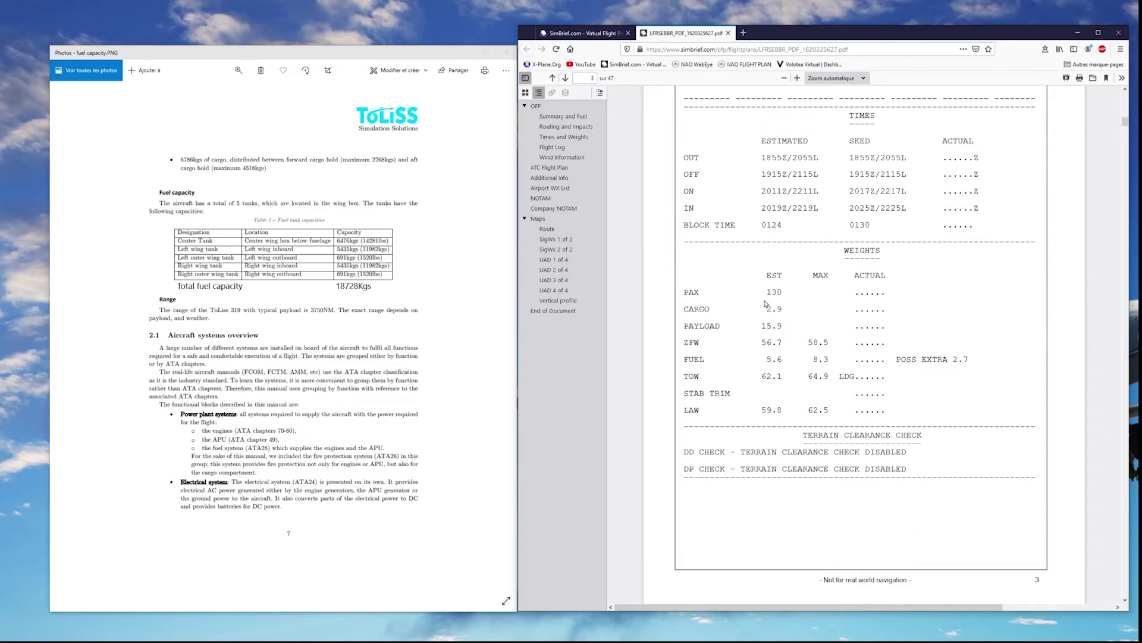
left_click_drag(767, 293, 782, 292)
Step: Return to the flight plan's first page, and close the fuel capacity image and the browser
scroll(958, 381, "up", 3)
scroll(954, 377, "up", 20)
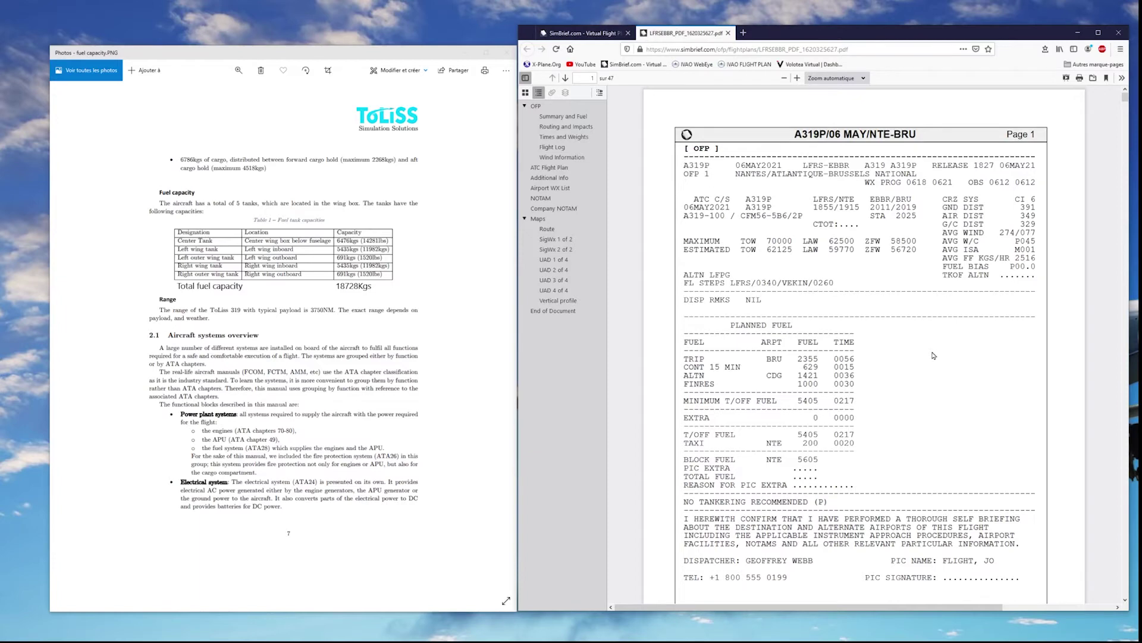
left_click(507, 52)
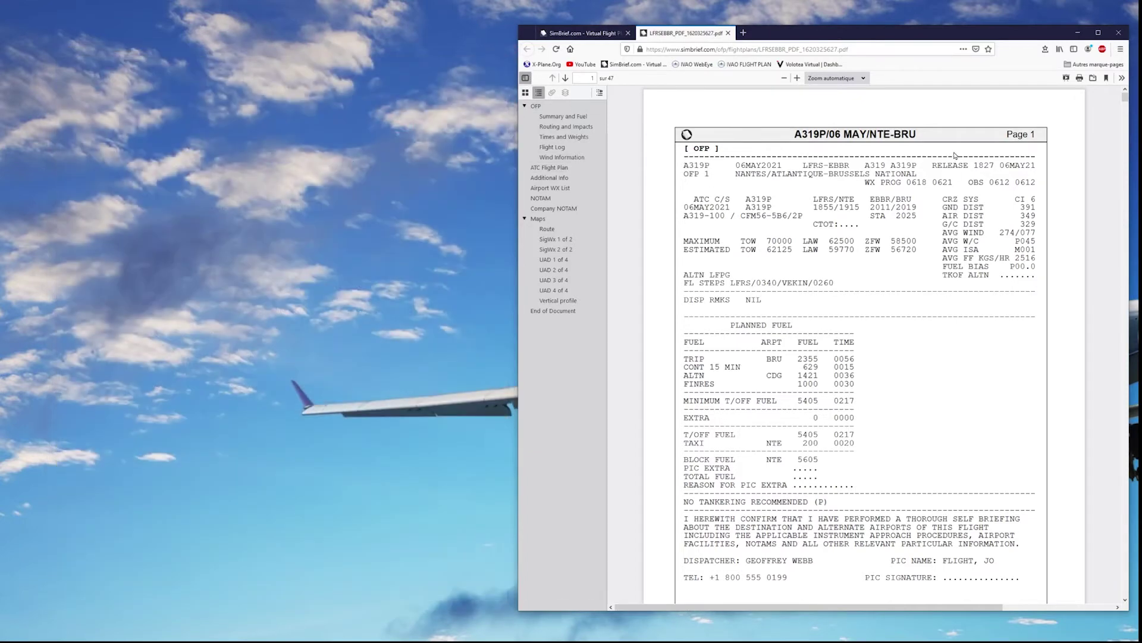
left_click(1119, 34)
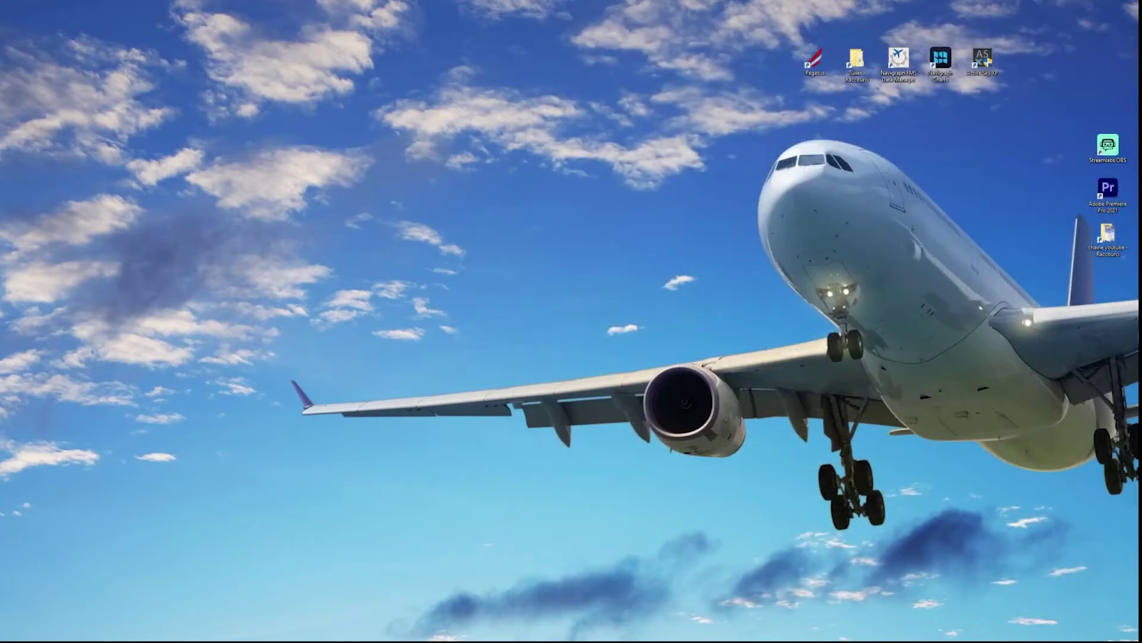
Step: Launch Navigraph Charts from the desktop, and enlarge and reposition its window to fill most of the screen
double_click(940, 59)
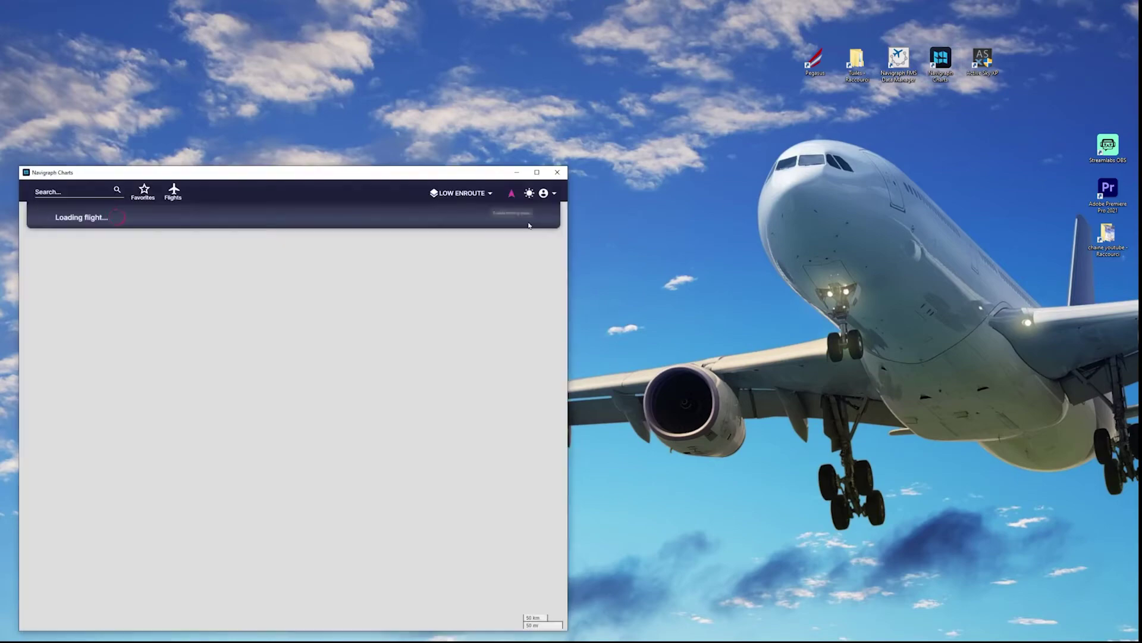
left_click_drag(489, 174, 484, 111)
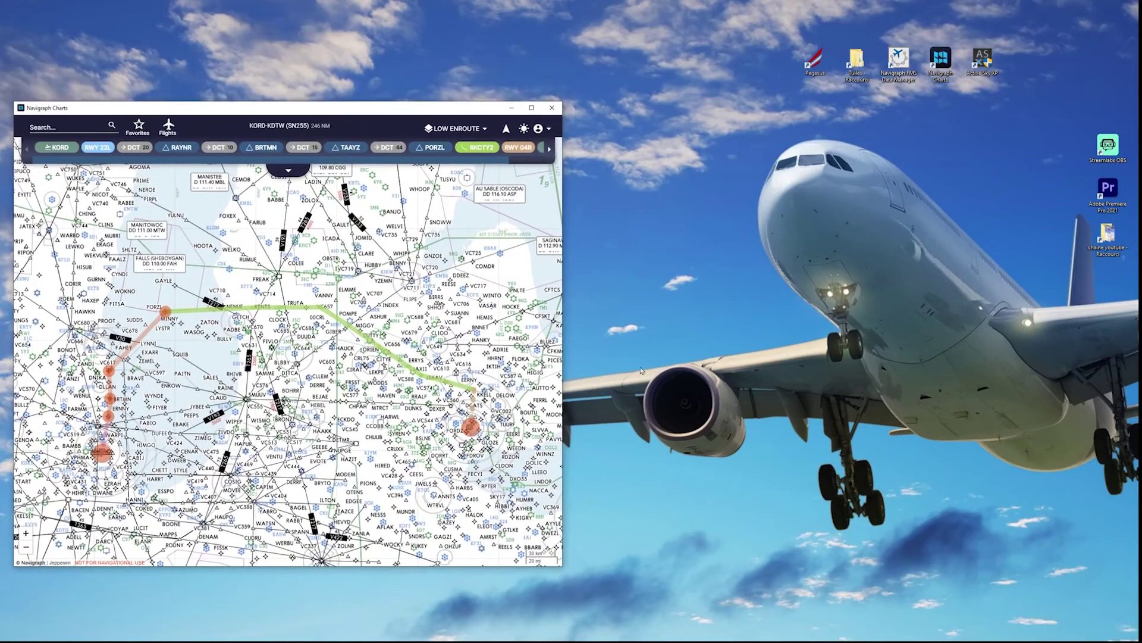
left_click_drag(562, 335, 1089, 333)
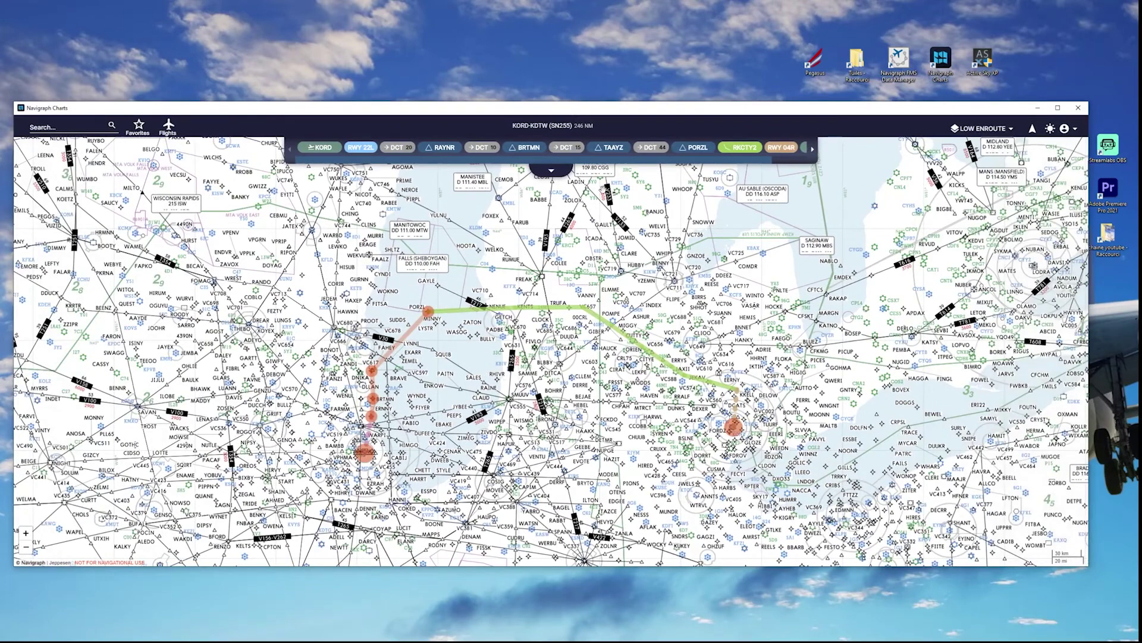
left_click_drag(543, 110, 612, 37)
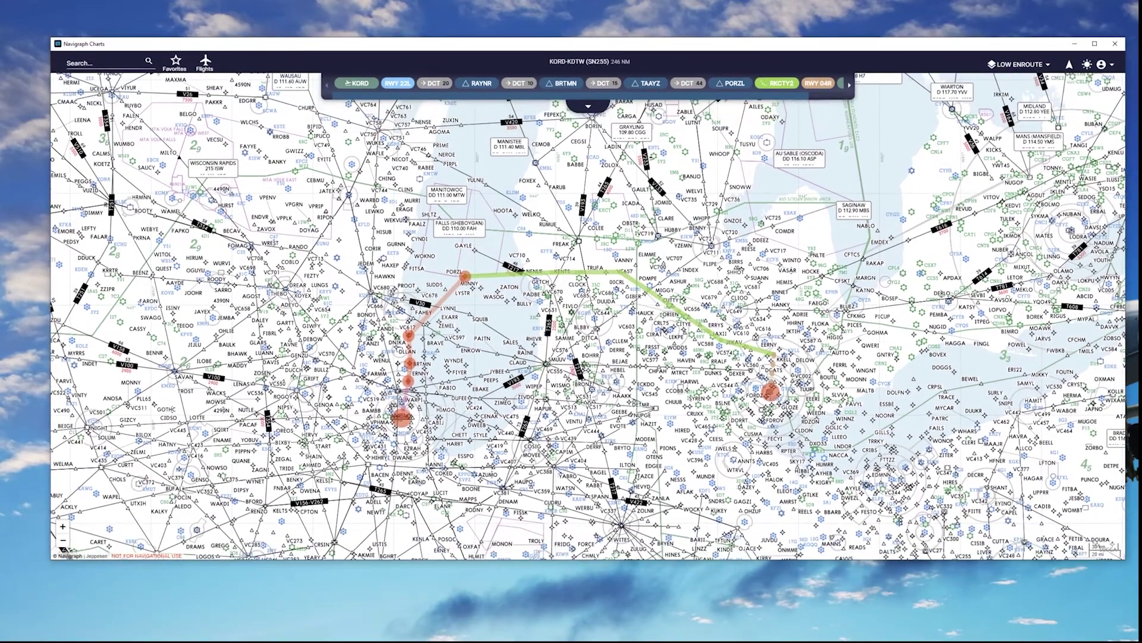
left_click_drag(614, 560, 614, 616)
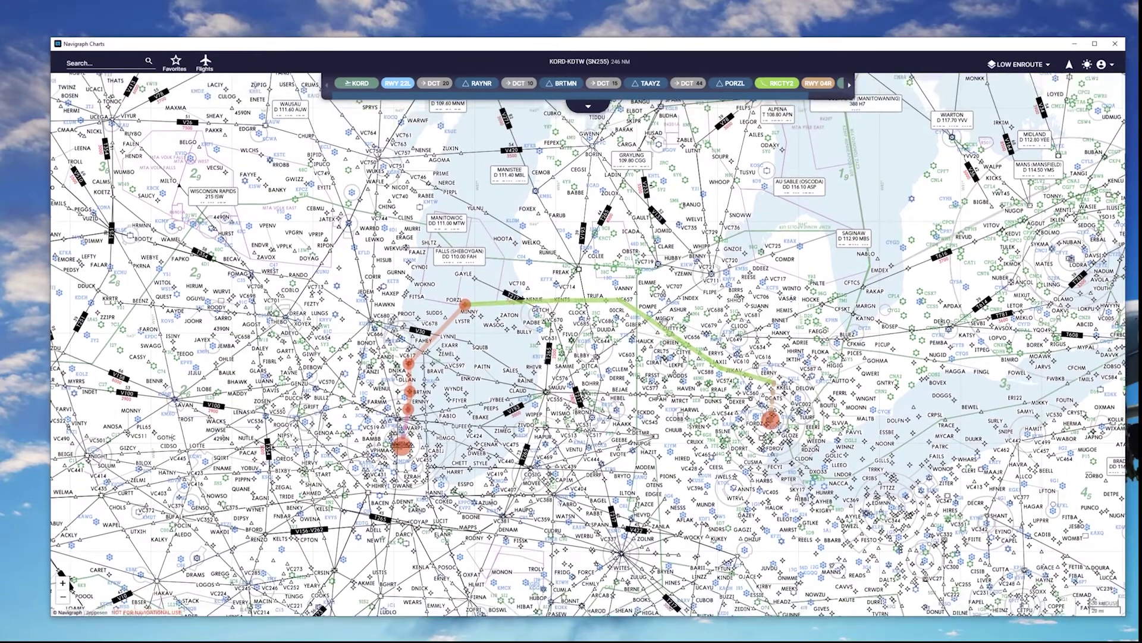
left_click_drag(649, 51, 636, 44)
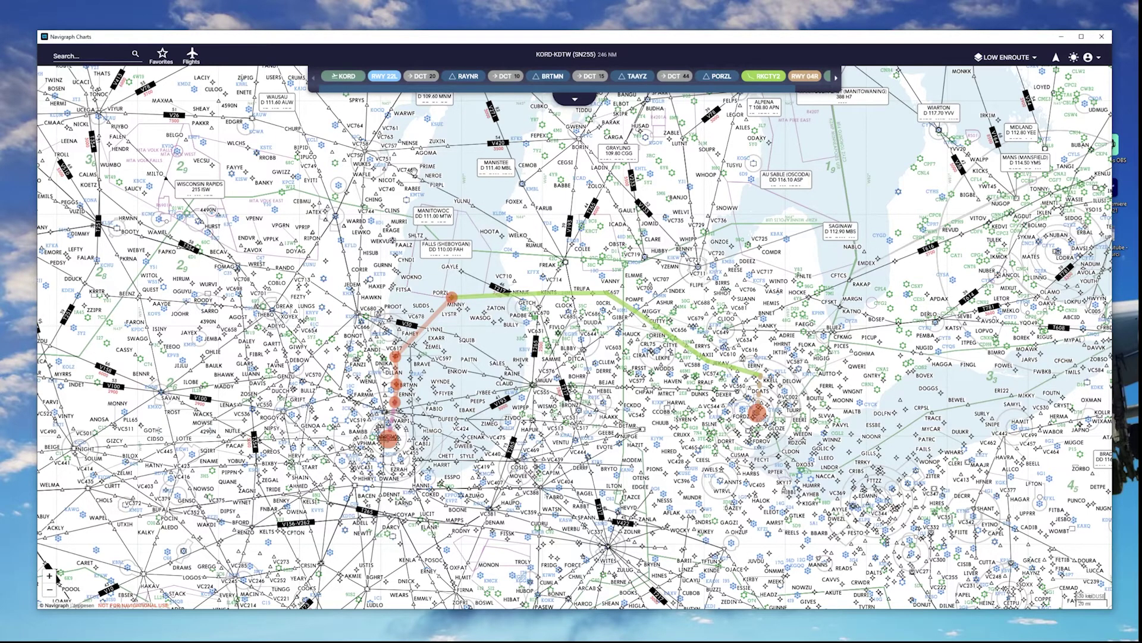
Step: Create a new flight from the latest SimBrief flight plan, LFRS-EBBR
left_click(190, 58)
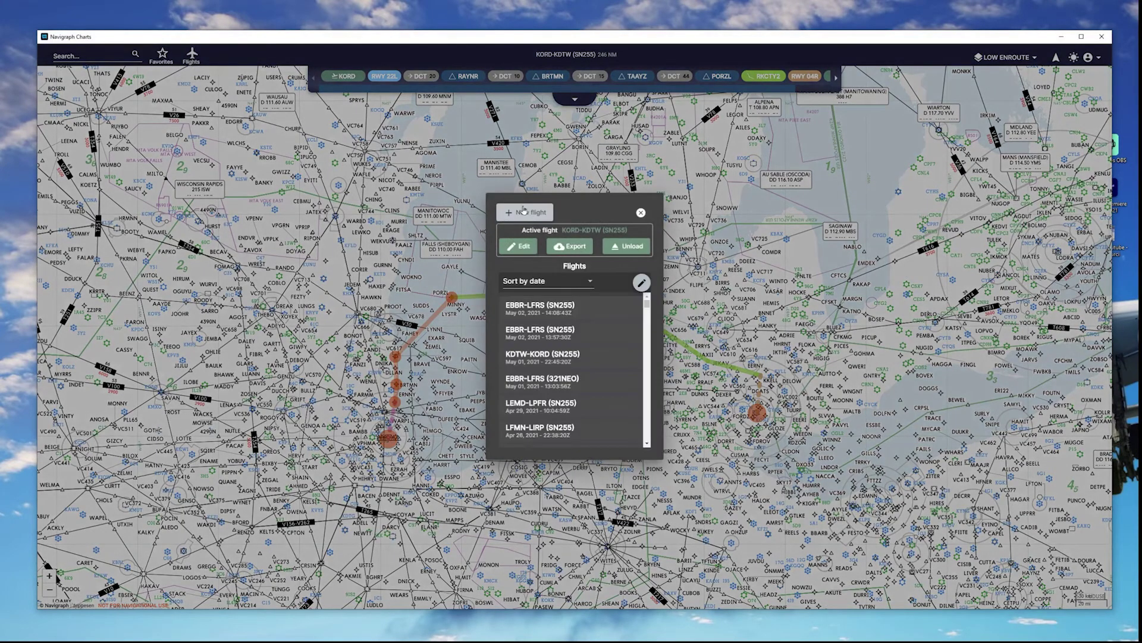
left_click(527, 214)
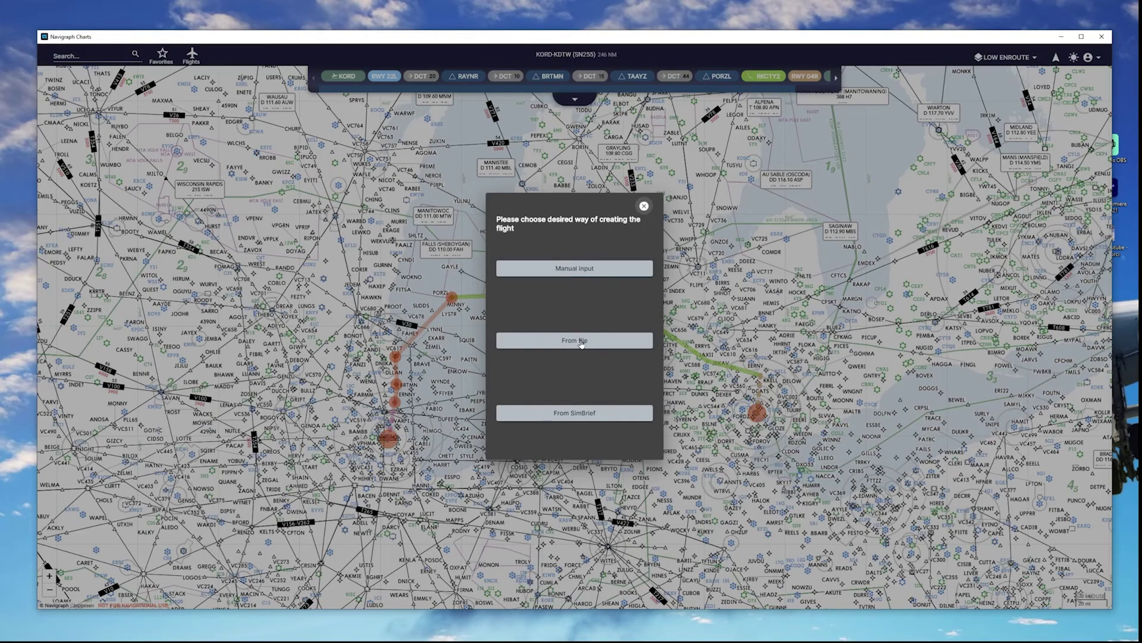
left_click(579, 414)
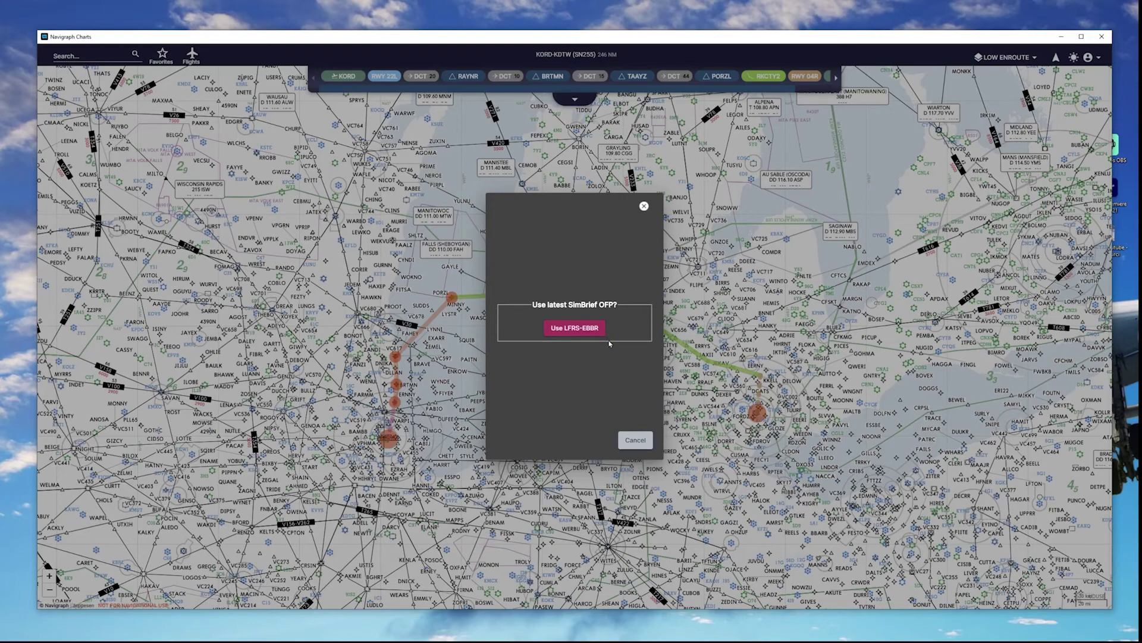
left_click(576, 328)
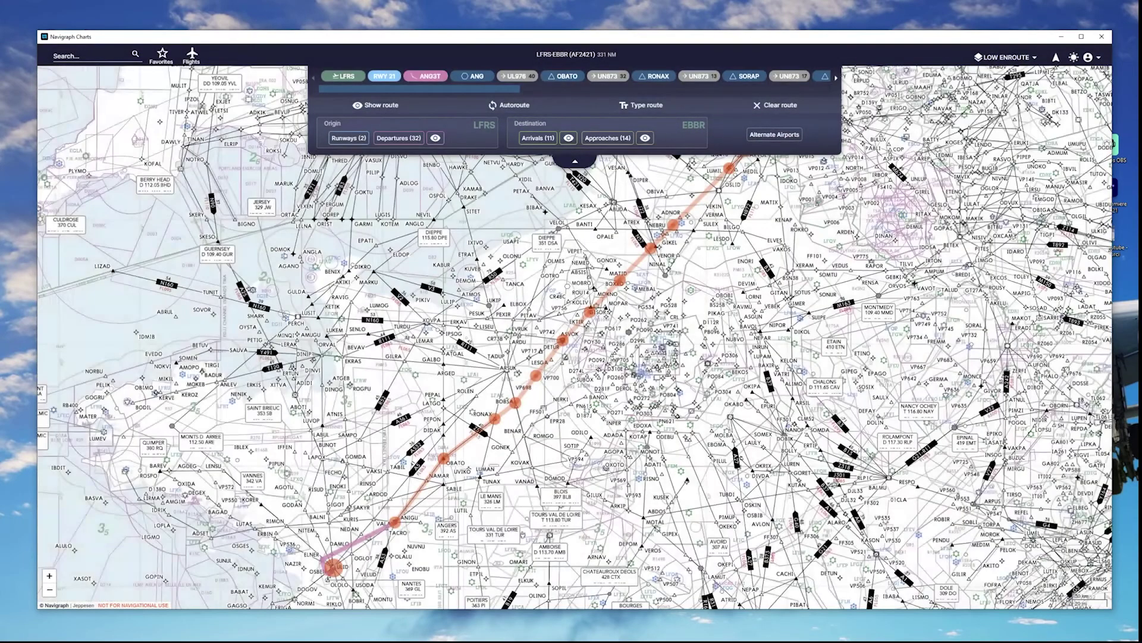
Step: View the entire LFRS-EBBR route on the map and look along its sequence of waypoints
scroll(702, 337, "down", 2)
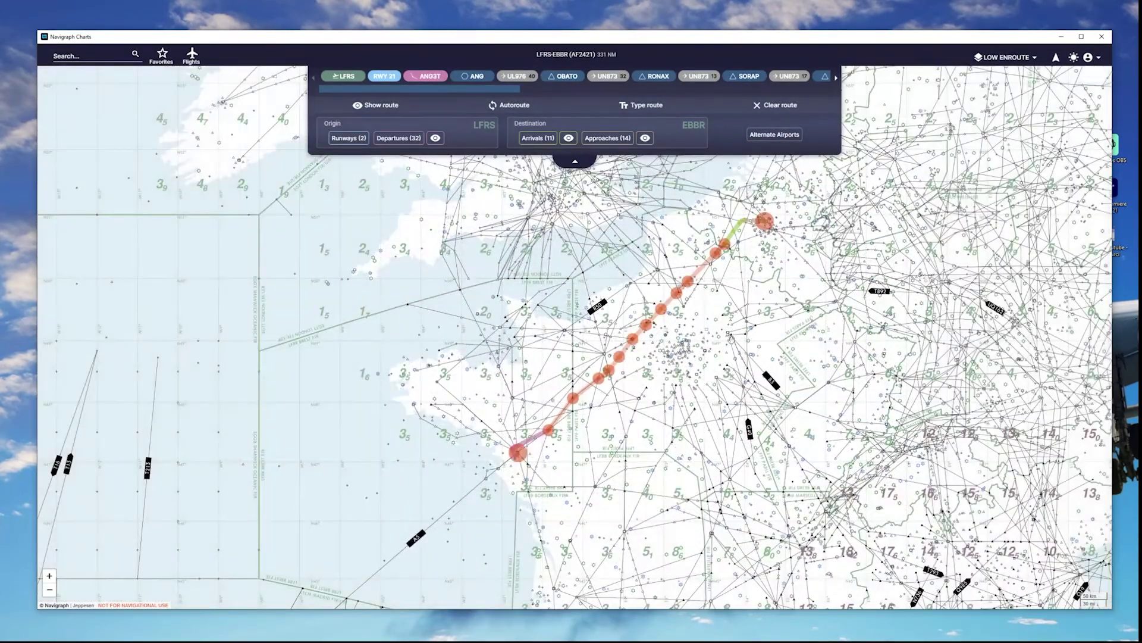
left_click_drag(447, 90, 420, 91)
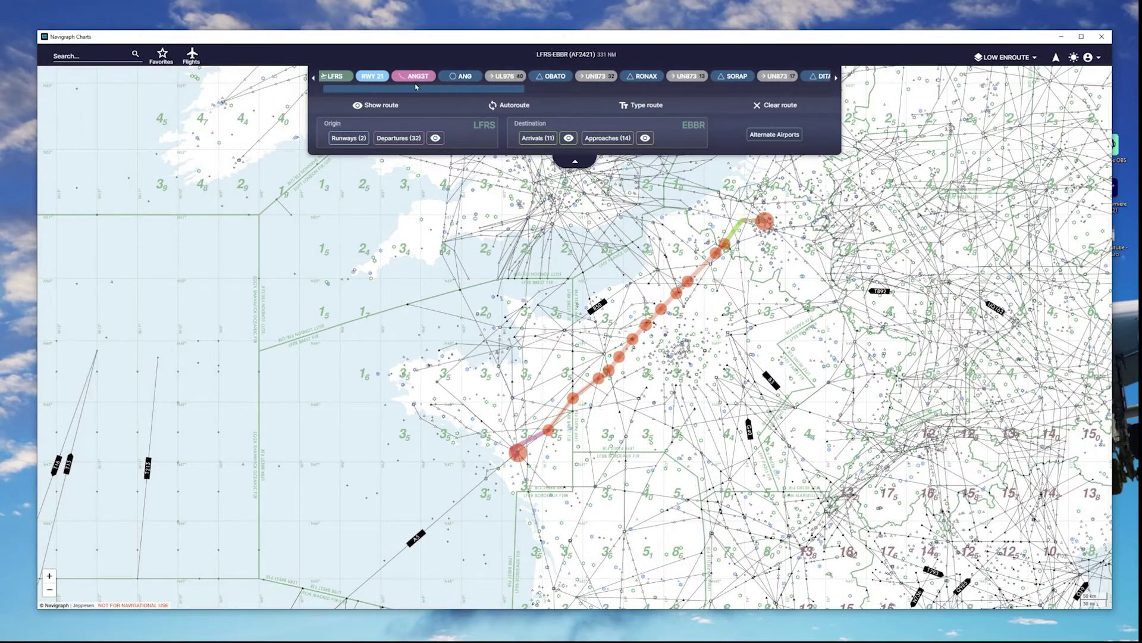
left_click_drag(425, 90, 404, 111)
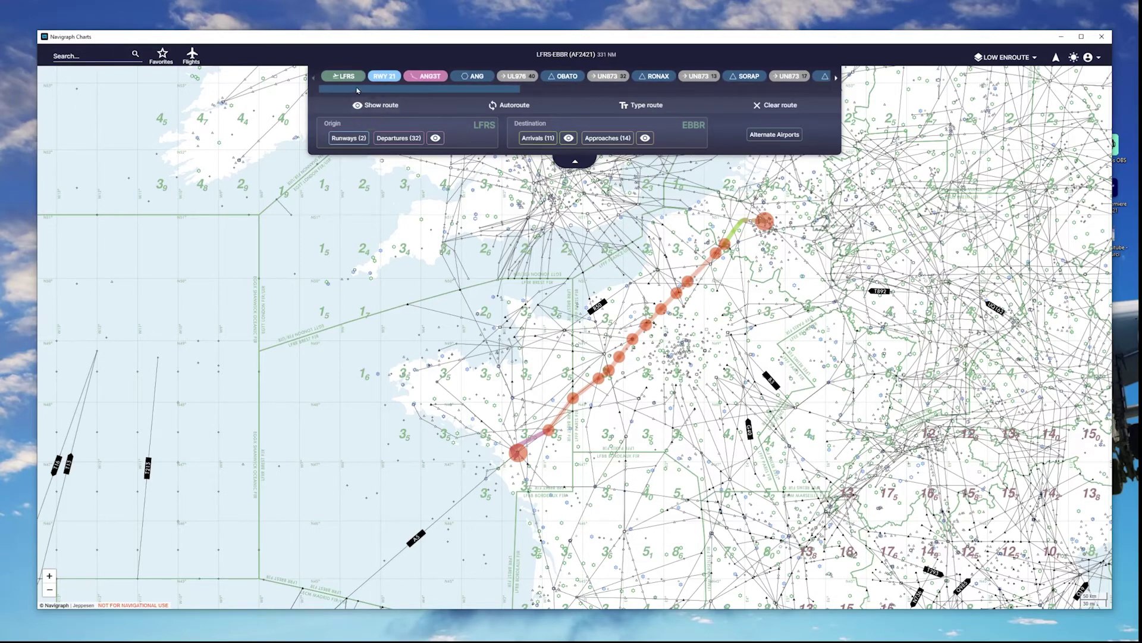
Step: Open the chart list for LFRS and browse its STAR, approach and taxi chart categories
left_click(345, 76)
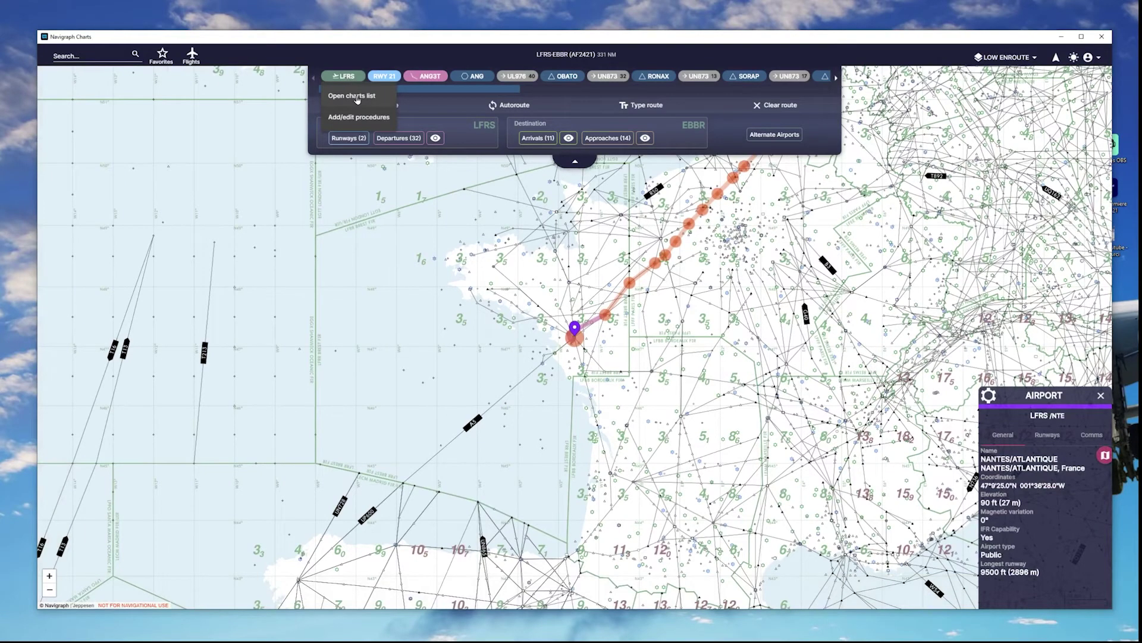
left_click(357, 98)
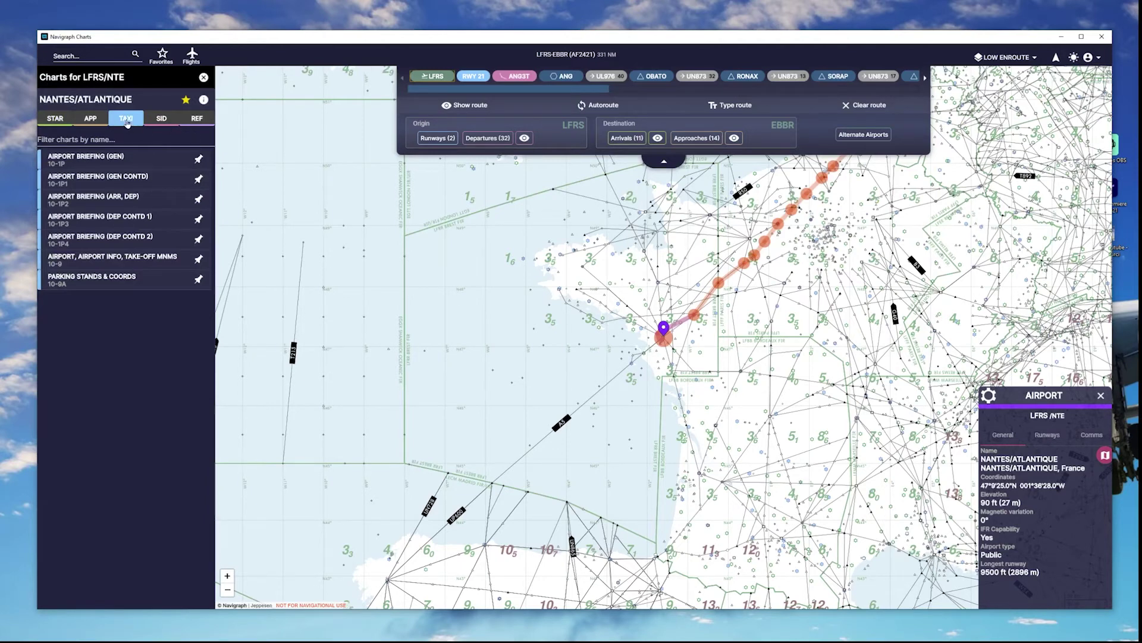
left_click(56, 120)
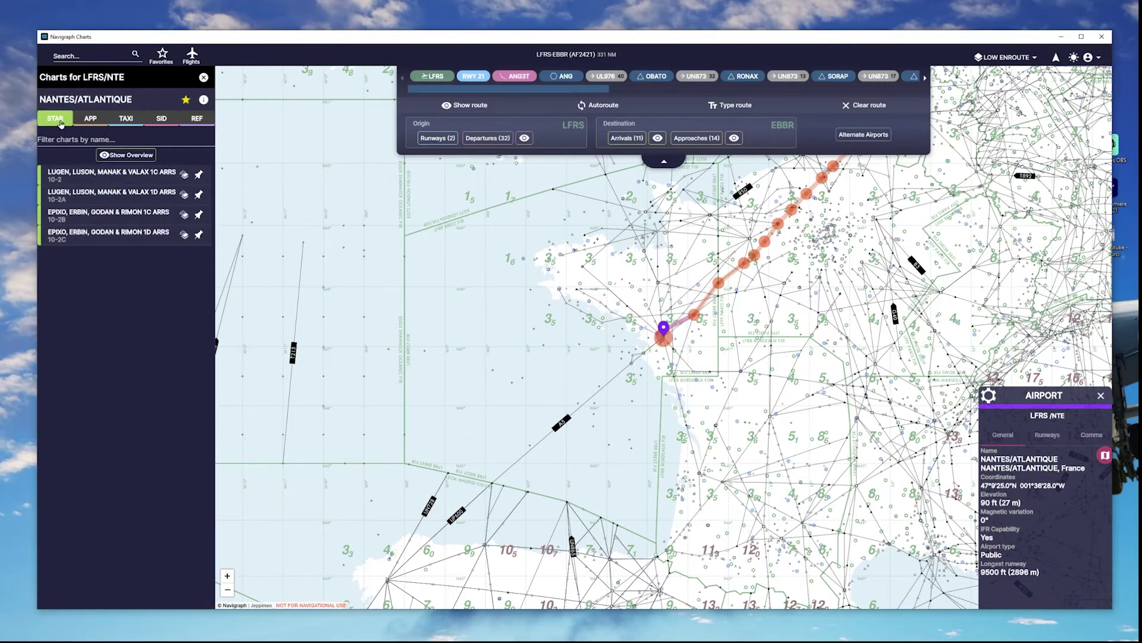
left_click(90, 117)
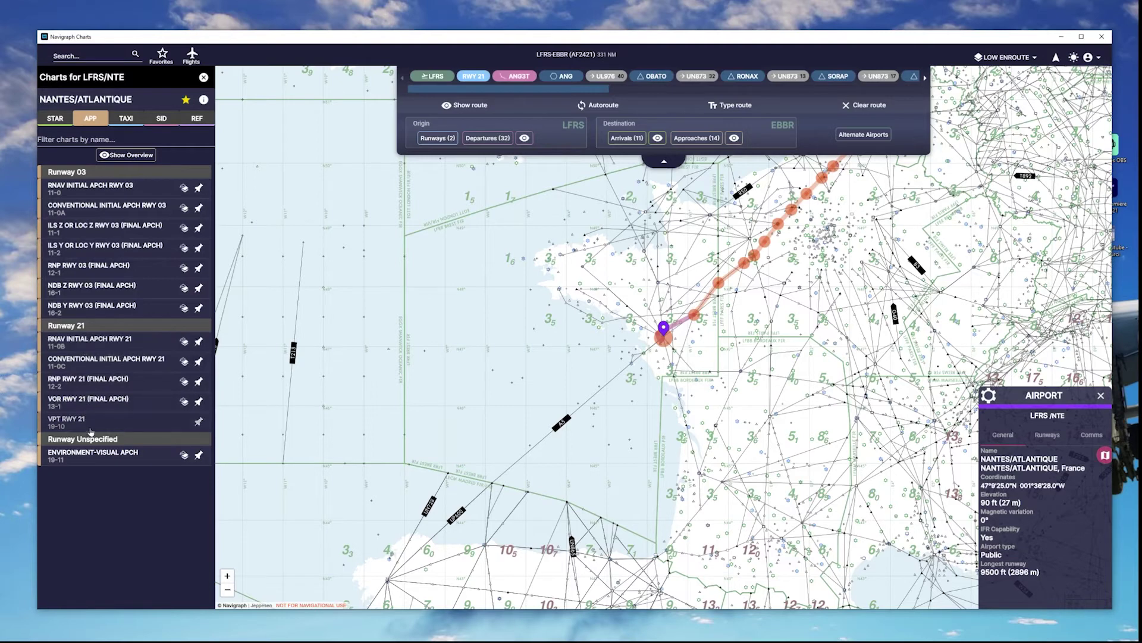
left_click(126, 122)
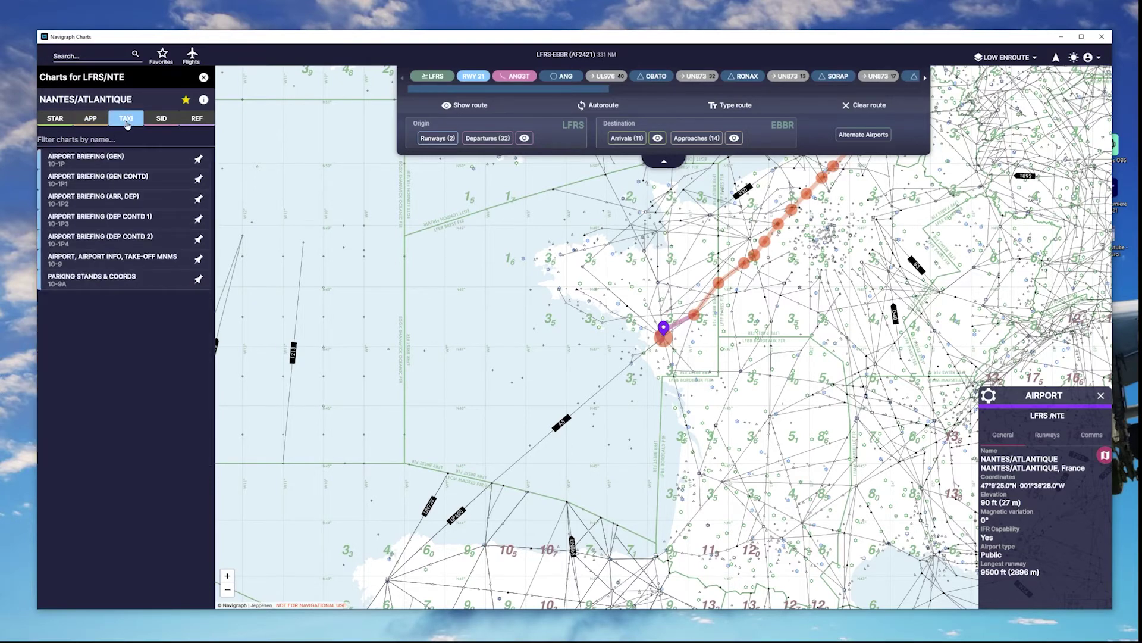
Step: Look through the LFRS airport briefing charts, from general (10-1P) to the second departure continuation (10-1P4)
left_click(94, 159)
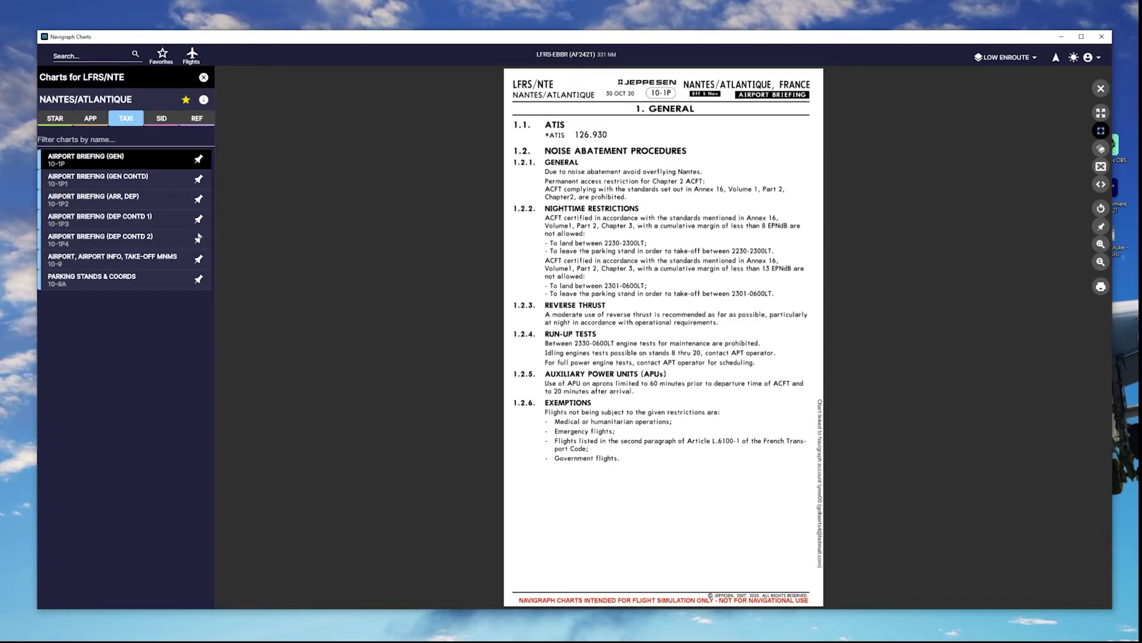
left_click(119, 200)
left_click_drag(126, 209, 126, 220)
left_click(123, 240)
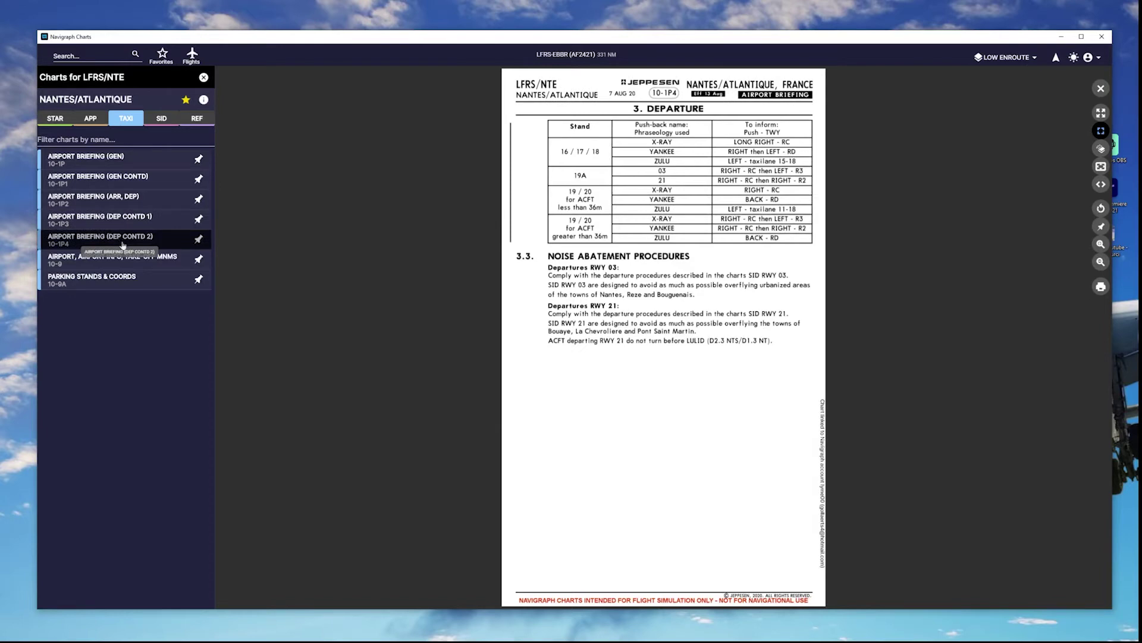
Step: Open LFRS airport chart 10-9 and examine the runway, taxiways, apron and radio frequencies
left_click(128, 258)
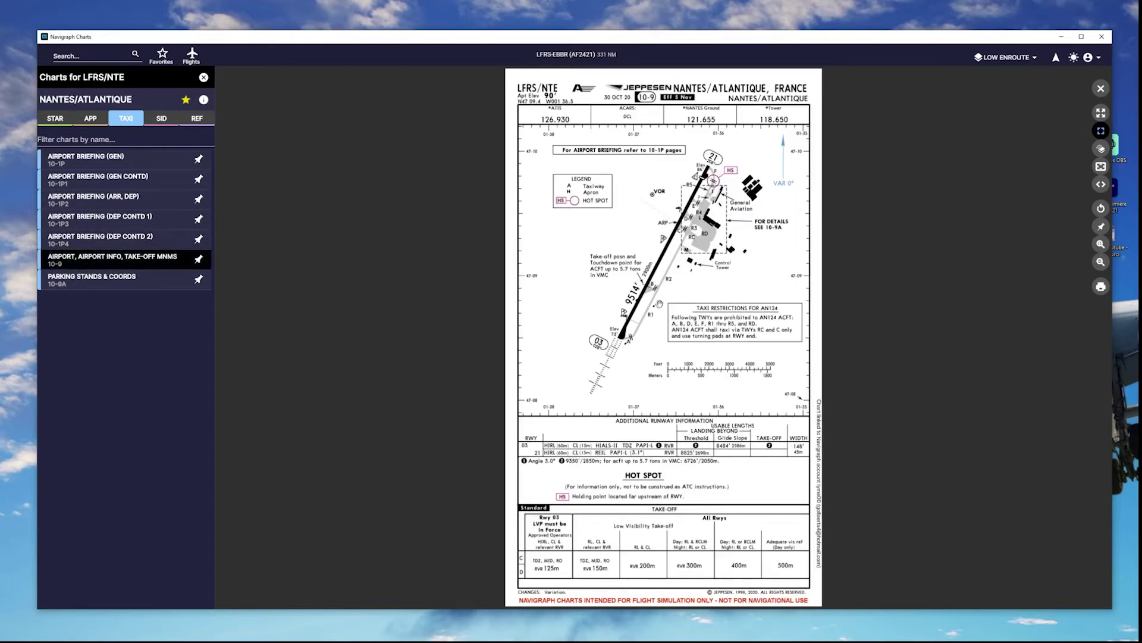
scroll(692, 273, "up", 3)
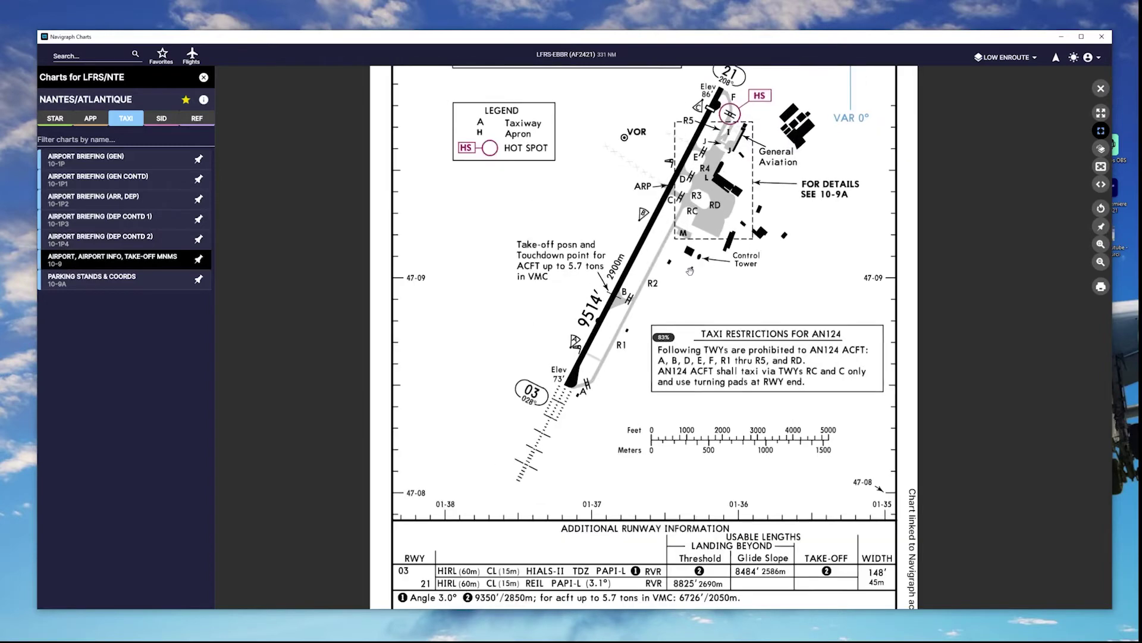
scroll(695, 289, "down", 3)
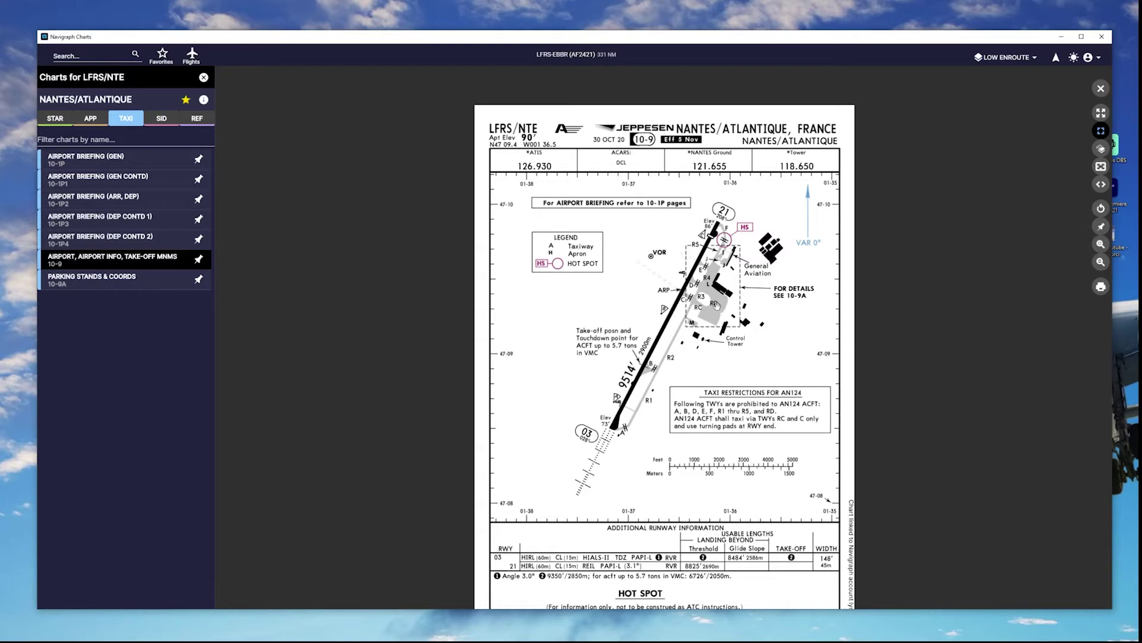
scroll(718, 305, "up", 2)
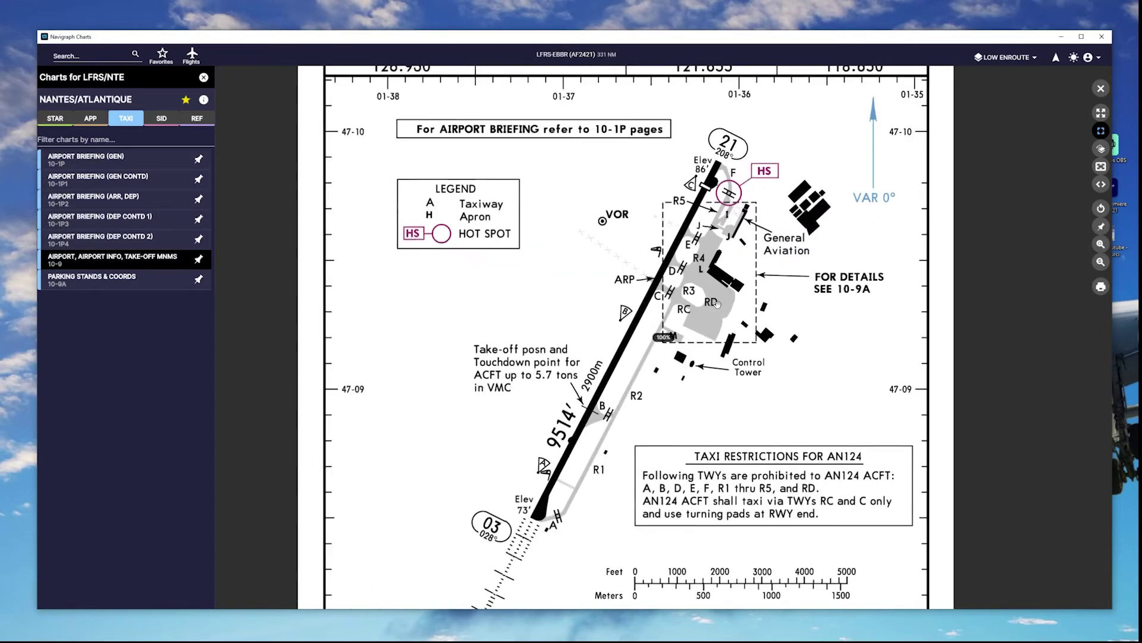
scroll(761, 315, "down", 1)
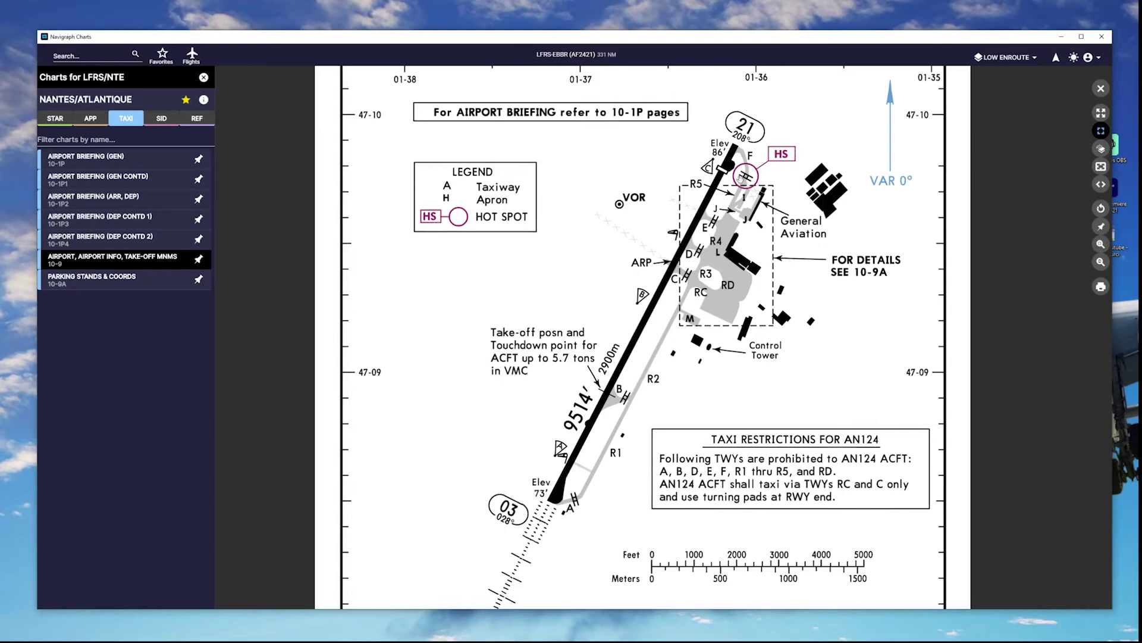
scroll(732, 283, "down", 1)
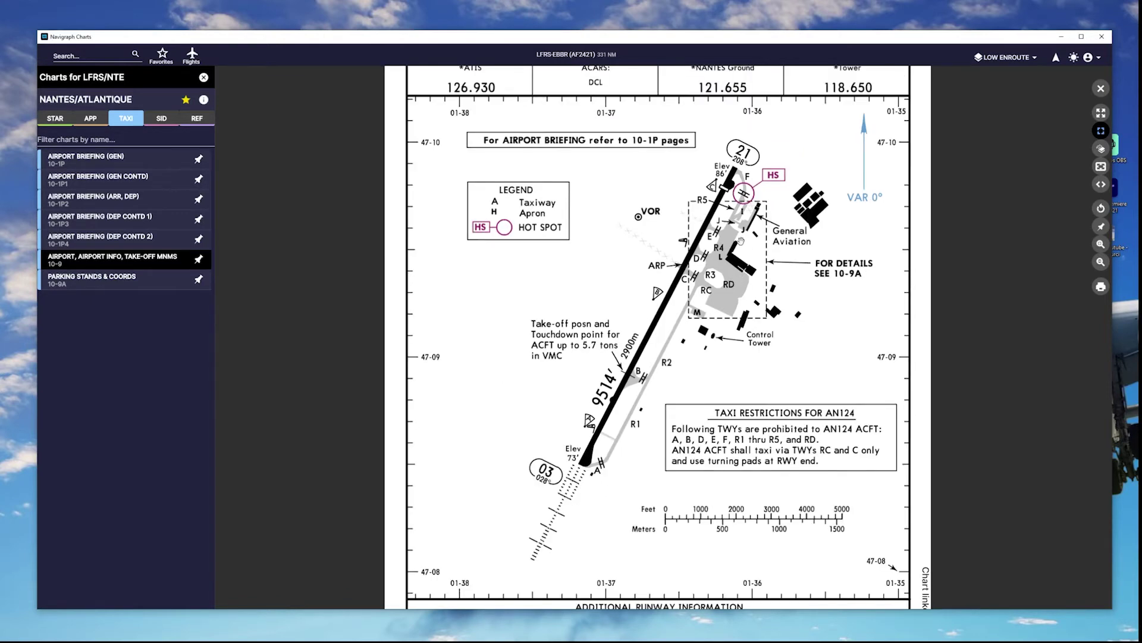
scroll(740, 240, "up", 1)
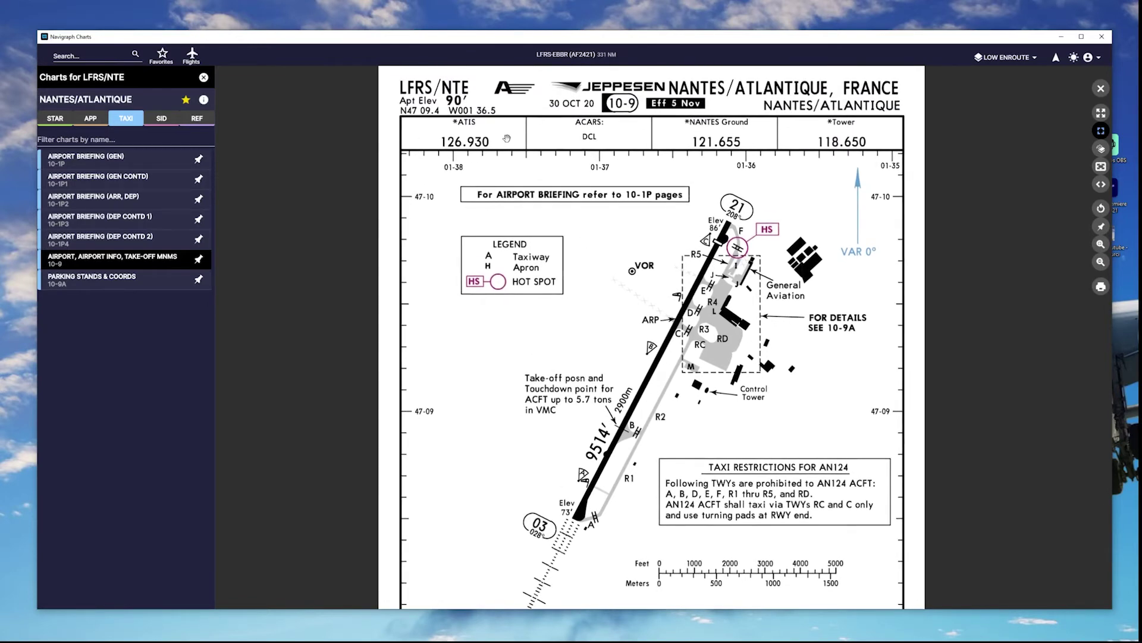
Step: Examine the additional runway information, hot spot and take-off minimums on chart 10-9, and close the chart
scroll(729, 318, "down", 1)
scroll(730, 319, "down", 3)
scroll(740, 338, "down", 2)
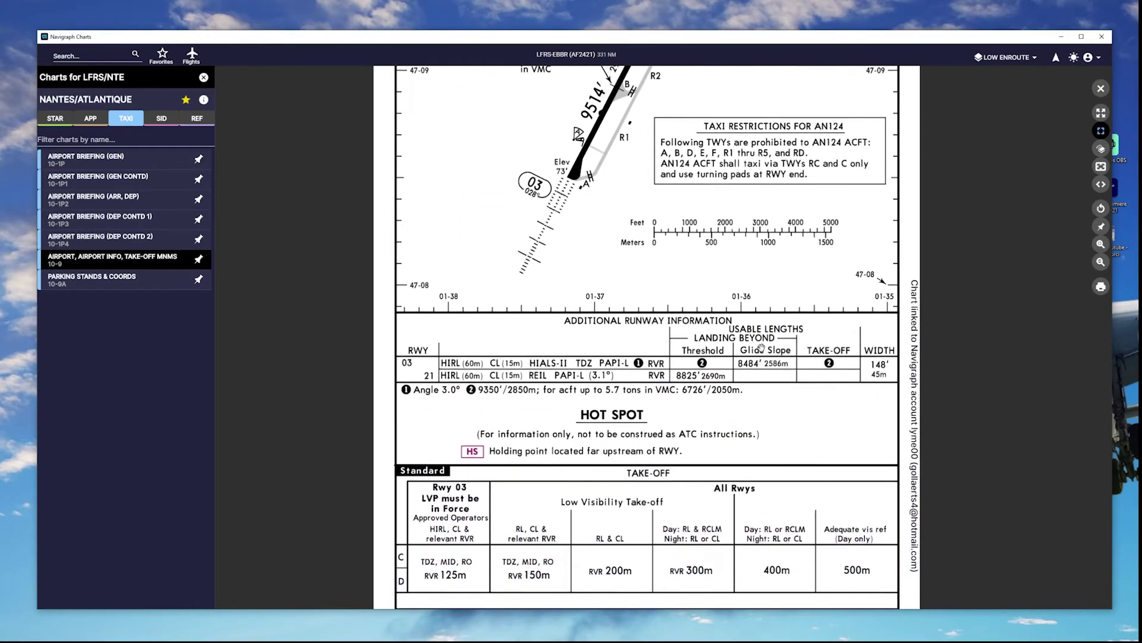
left_click_drag(762, 349, 749, 330)
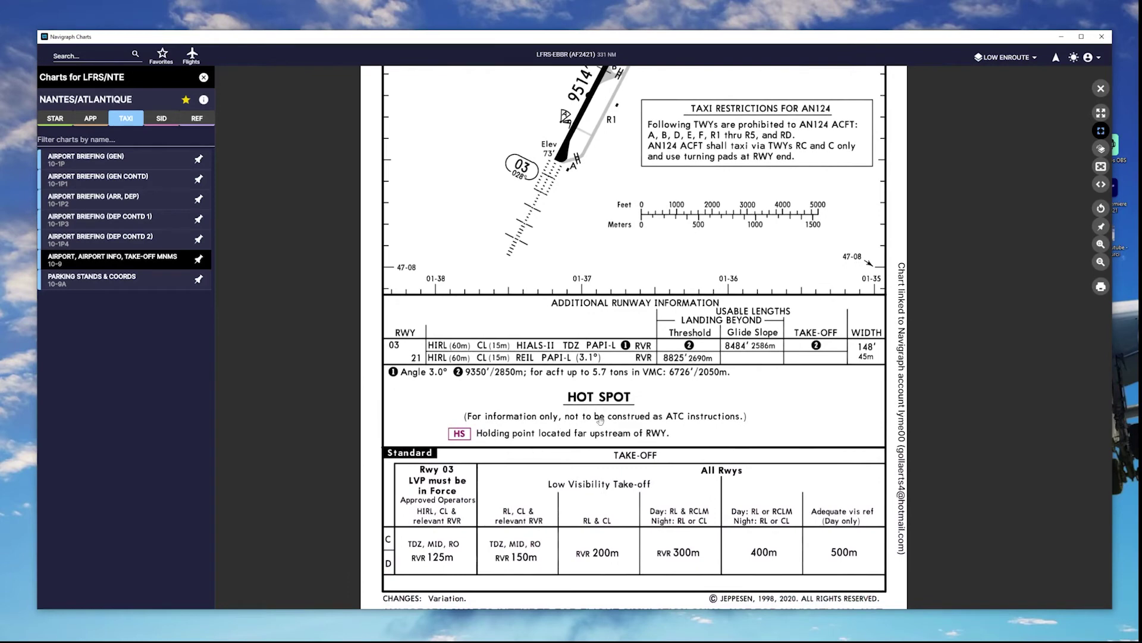
scroll(666, 379, "up", 1)
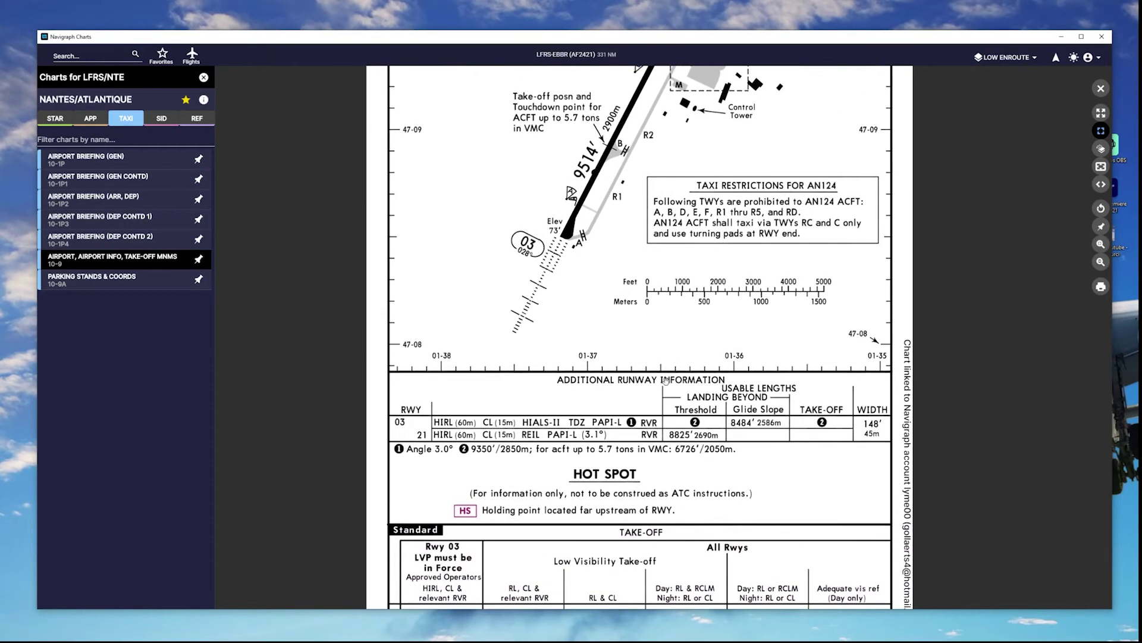
scroll(666, 380, "up", 3)
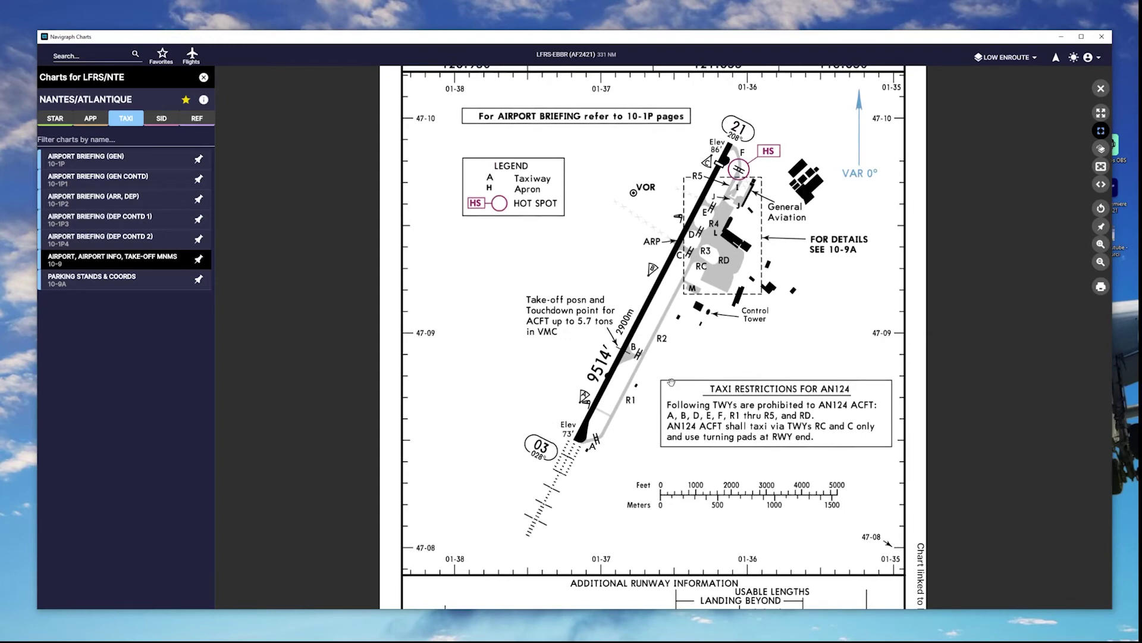
scroll(718, 339, "up", 1)
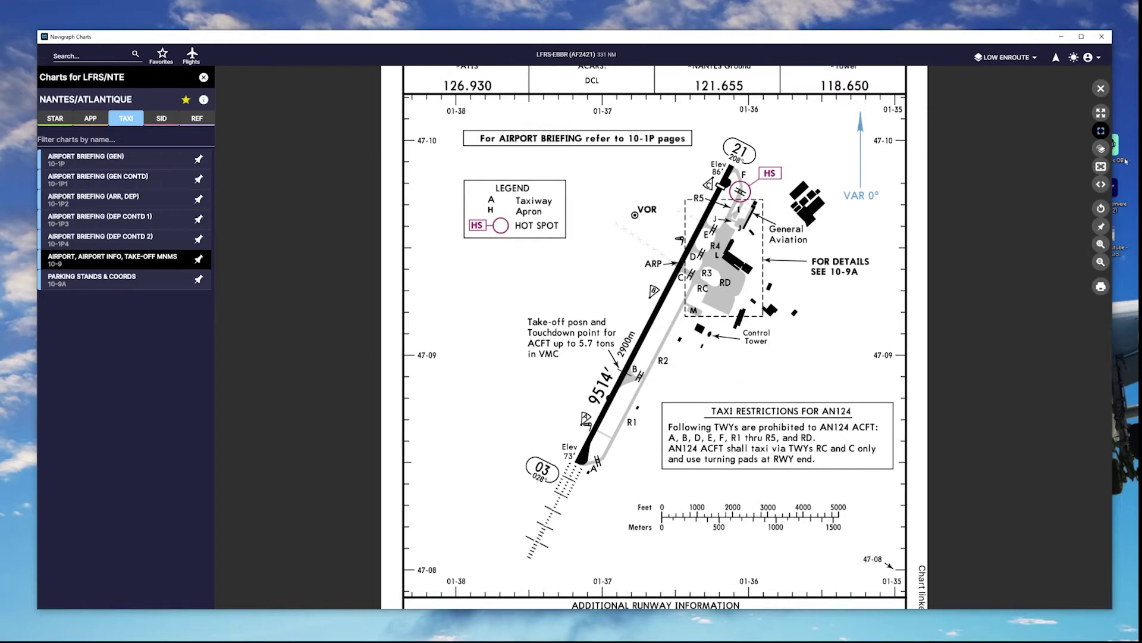
left_click(1101, 88)
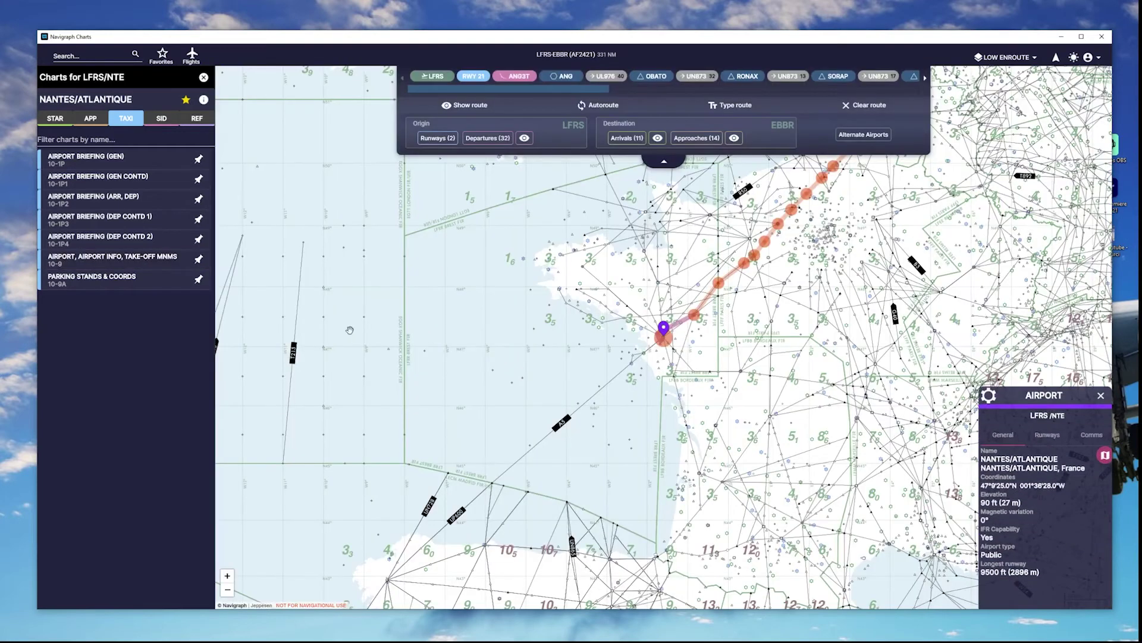
Step: Open the Parking Stands & Coords chart 10-9A and examine the stands around the terminal
left_click(127, 278)
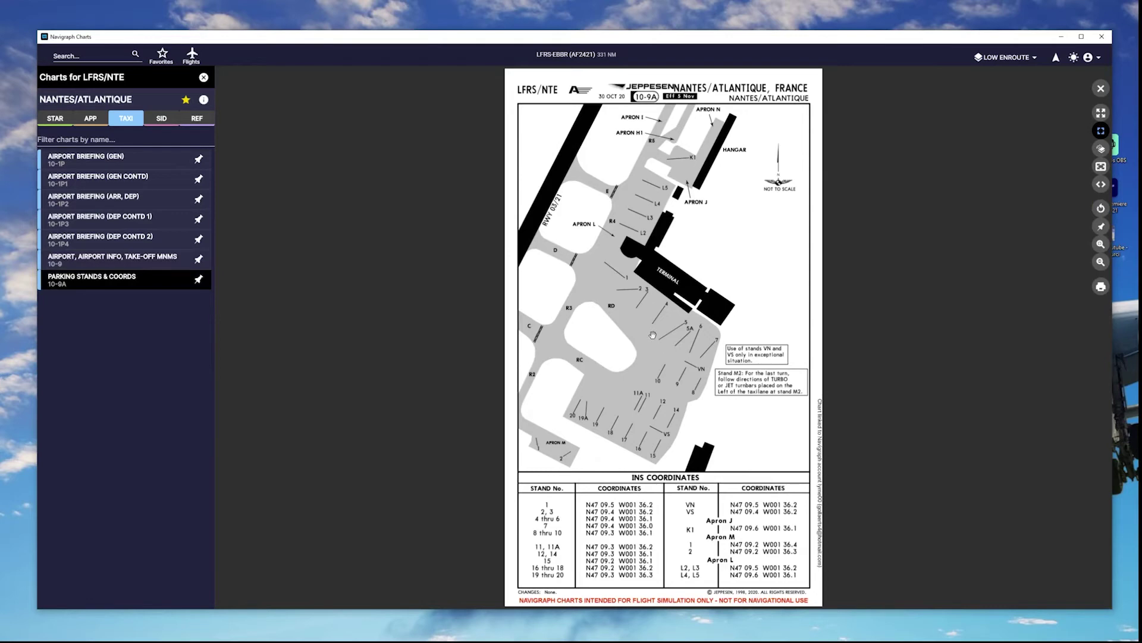
scroll(643, 332, "up", 2)
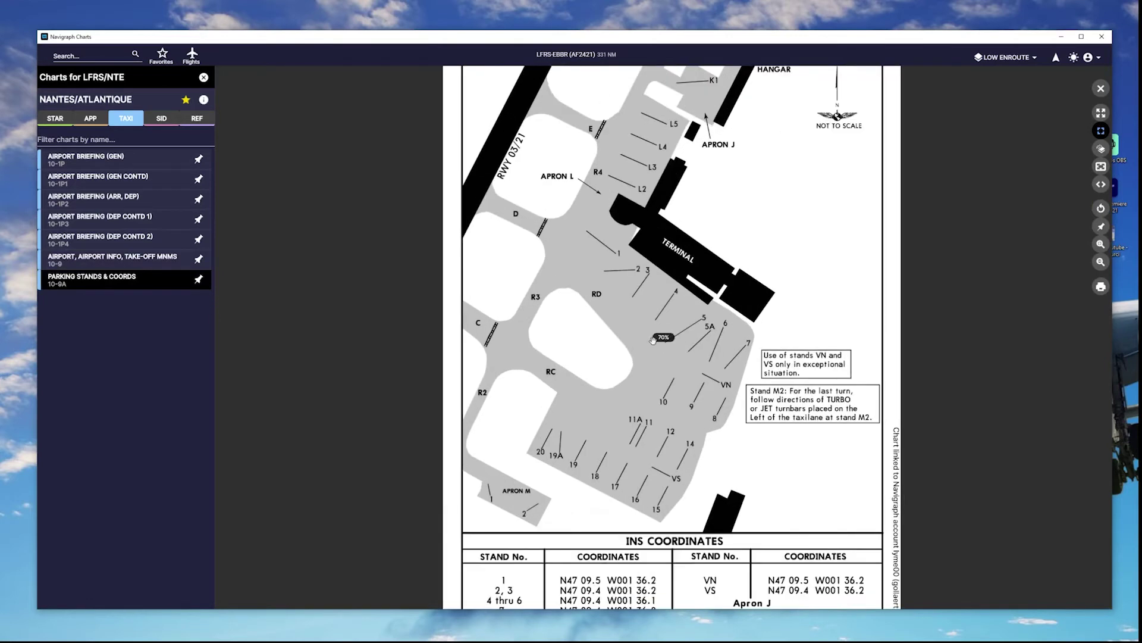
scroll(654, 339, "up", 2)
left_click_drag(667, 281, 675, 333)
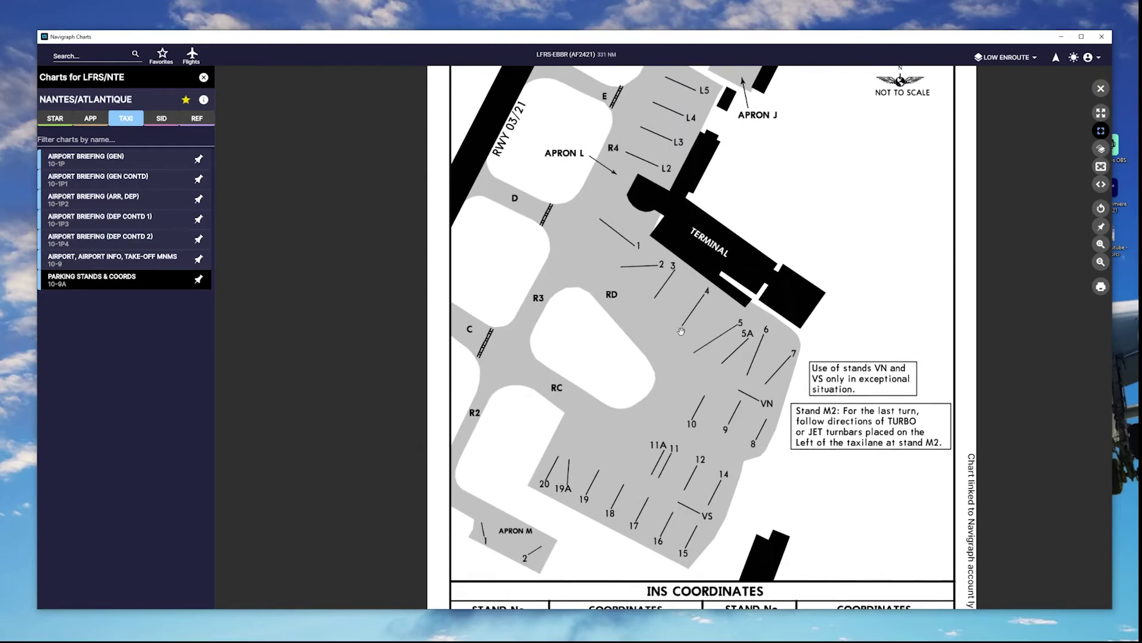
scroll(642, 264, "down", 3)
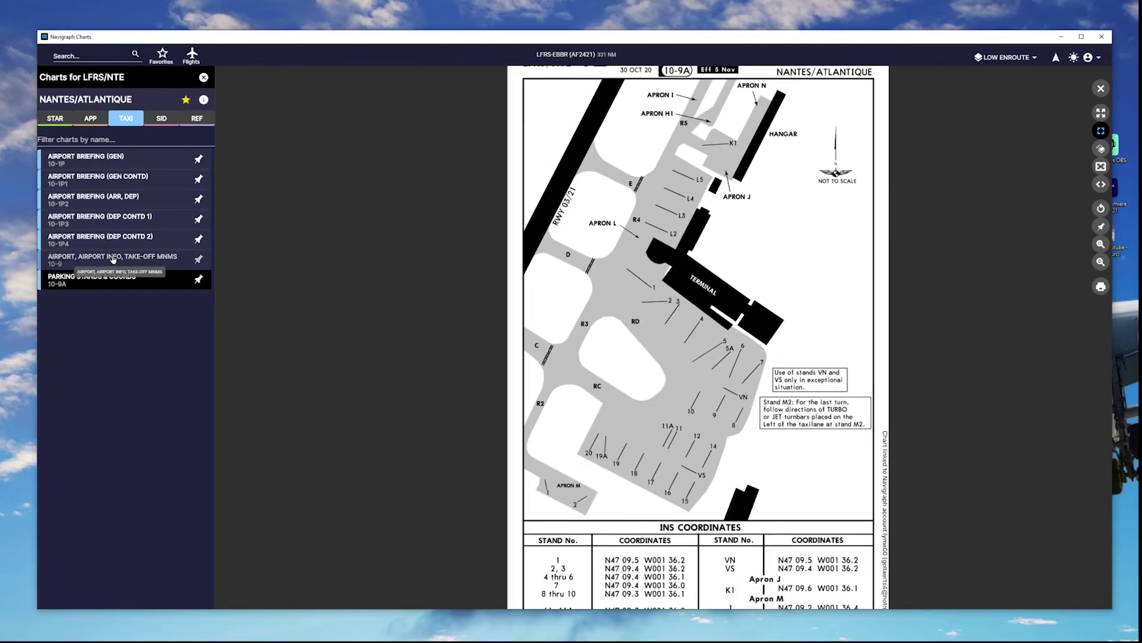
Step: Pin airport chart 10-9 to the pinboard, close it, and reopen it from there
key("Up")
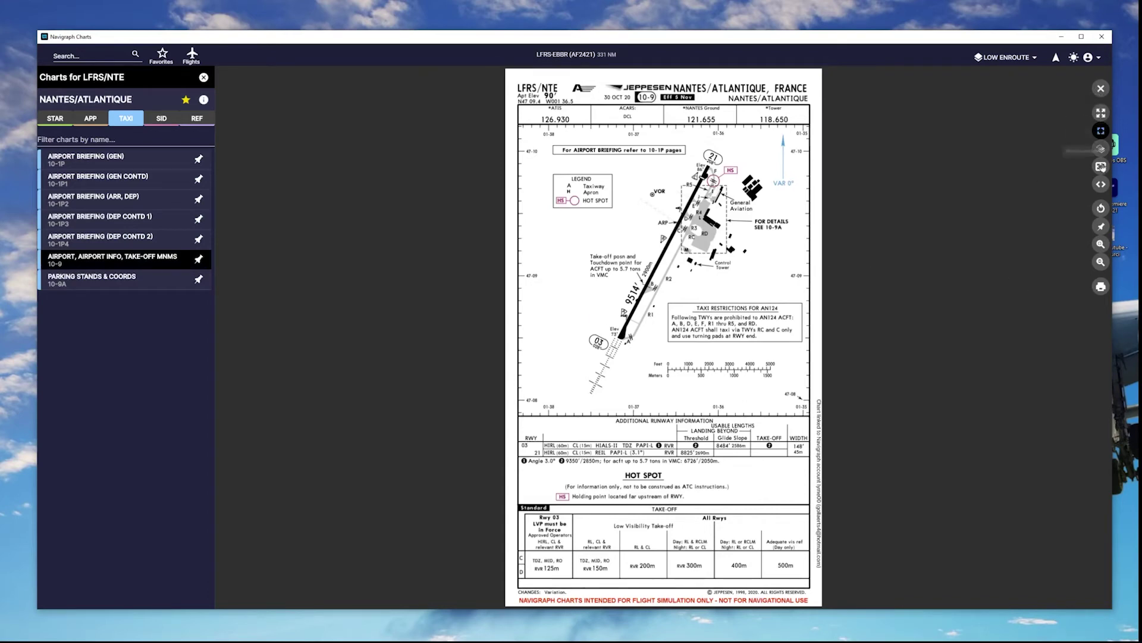
left_click(1102, 227)
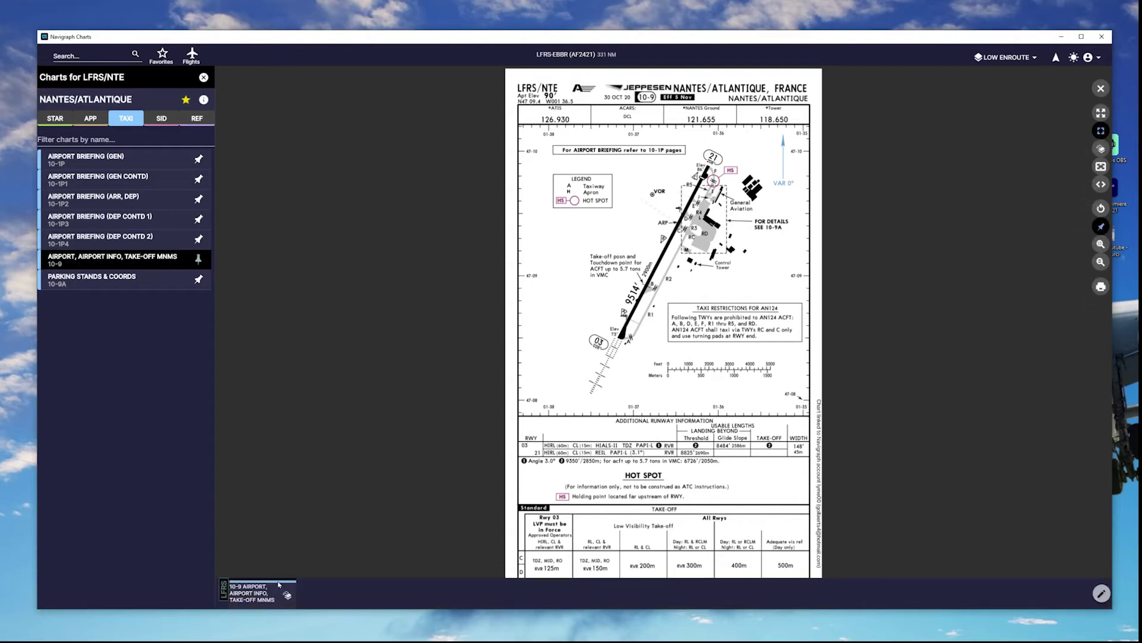
left_click(1100, 88)
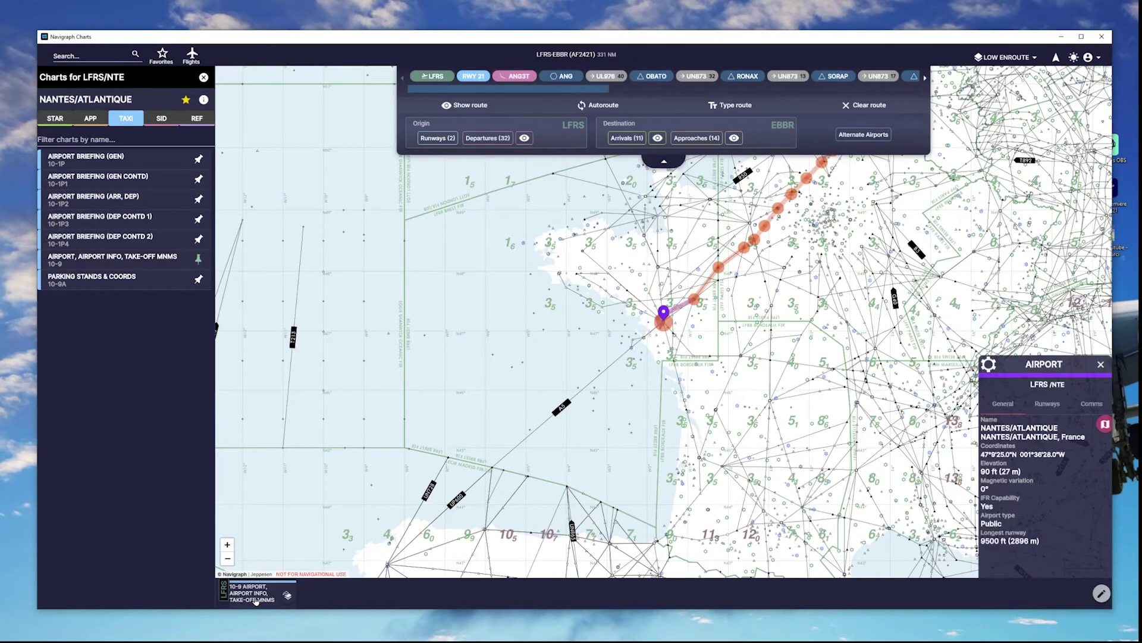
left_click(256, 600)
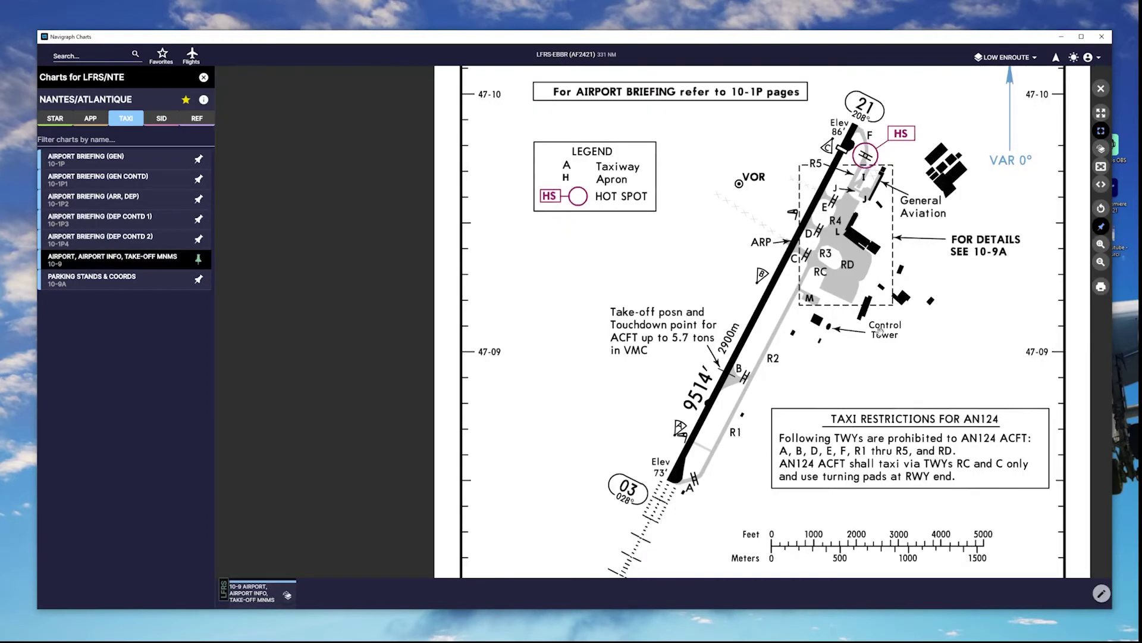
Step: Close the LFRS airport chart and the LFRS airport details to view the full route on the map
left_click(1101, 88)
left_click_drag(858, 245, 738, 375)
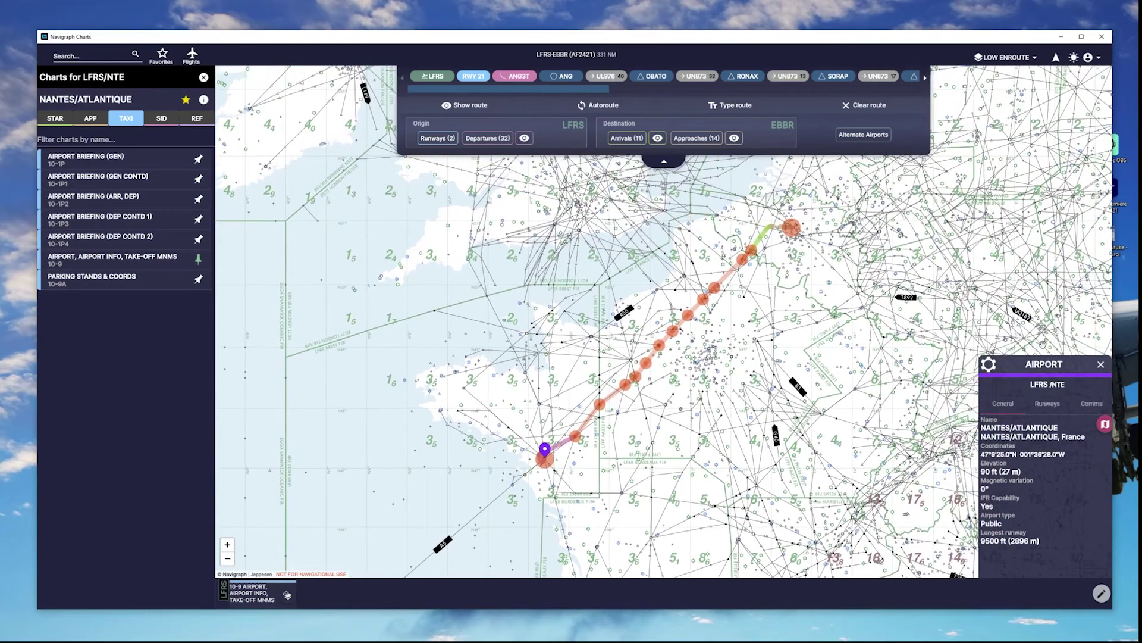
left_click(1100, 365)
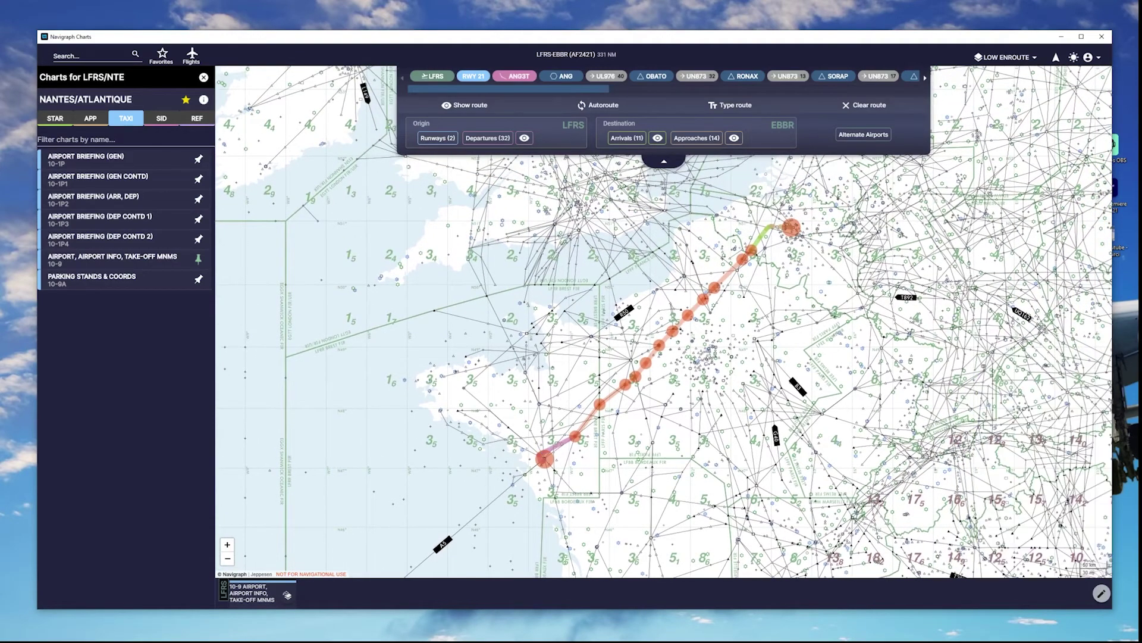
Step: Show the ANG3T departure on the map, open its linked chart 10-3, pin it to the pinboard, and close it
left_click(516, 80)
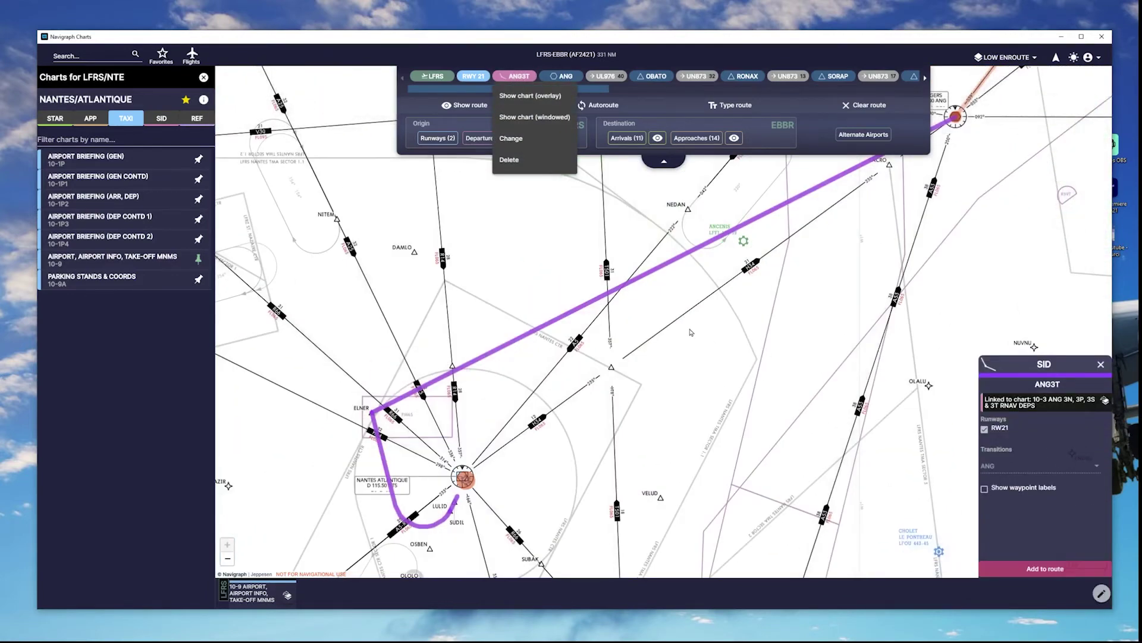
left_click(883, 393)
left_click_drag(839, 312, 890, 329)
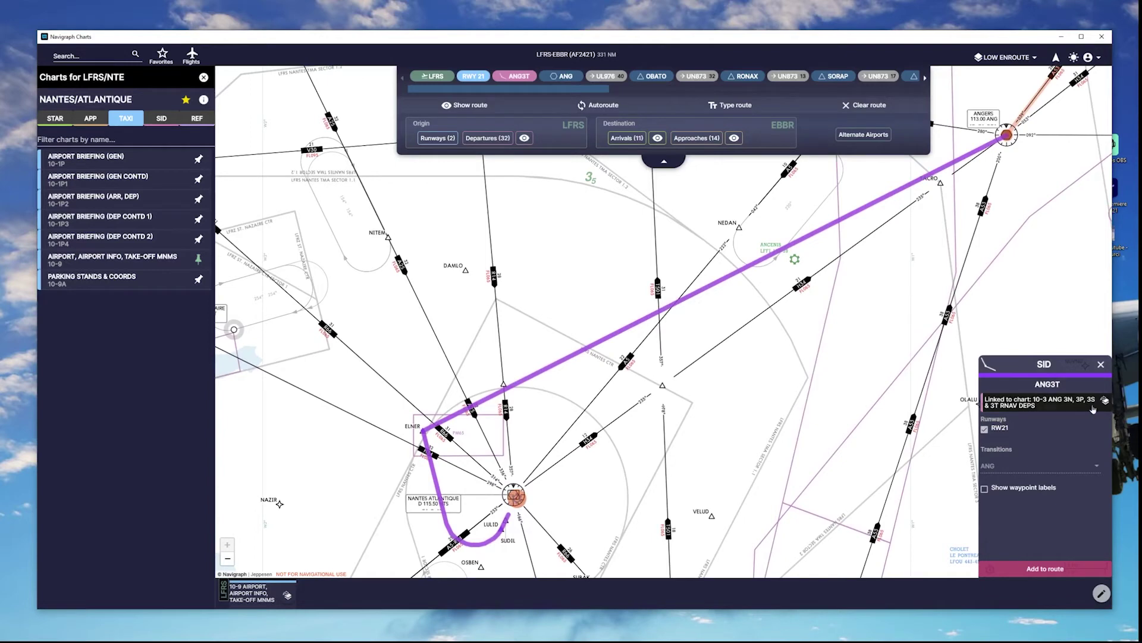
left_click(1038, 404)
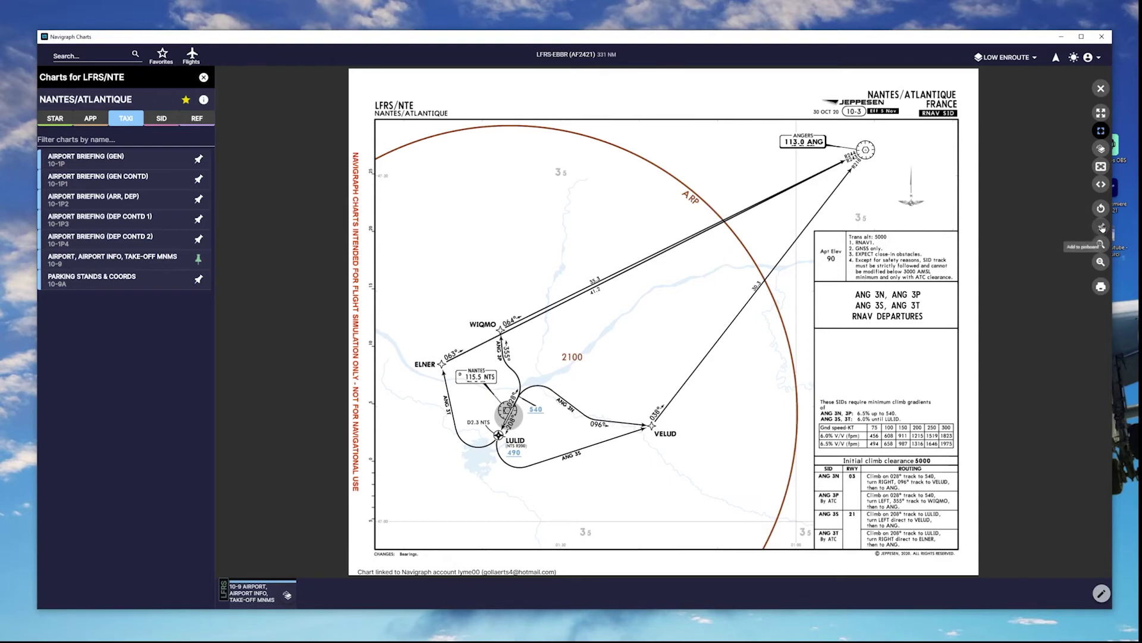
left_click(1101, 88)
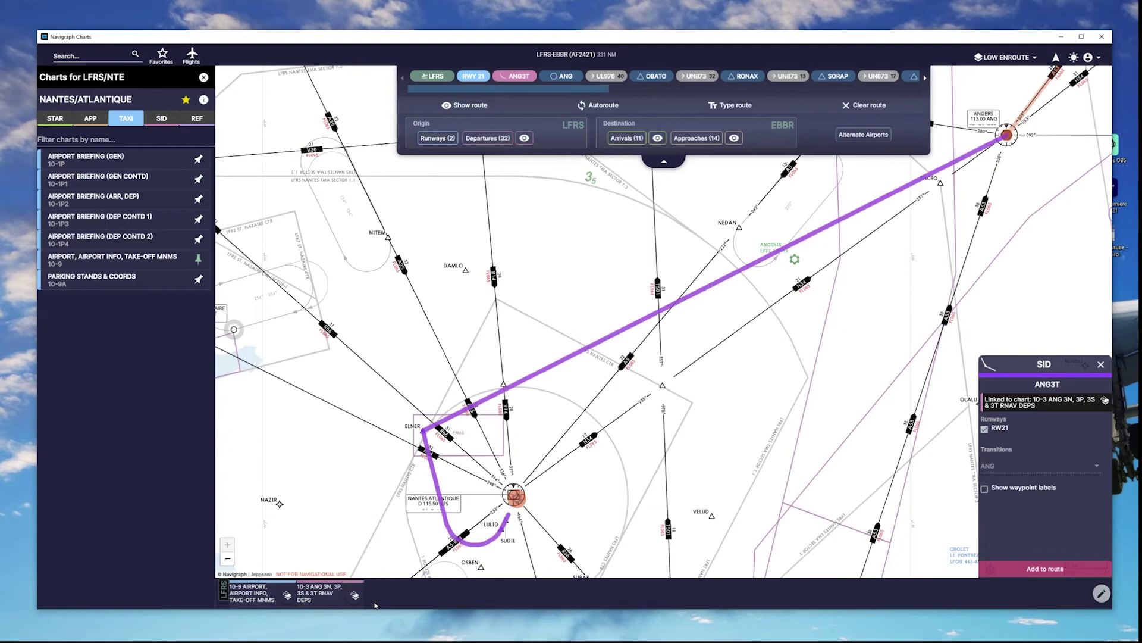
Step: Open the charts list for destination EBBR from the route and show its approach charts
left_click_drag(557, 93, 870, 90)
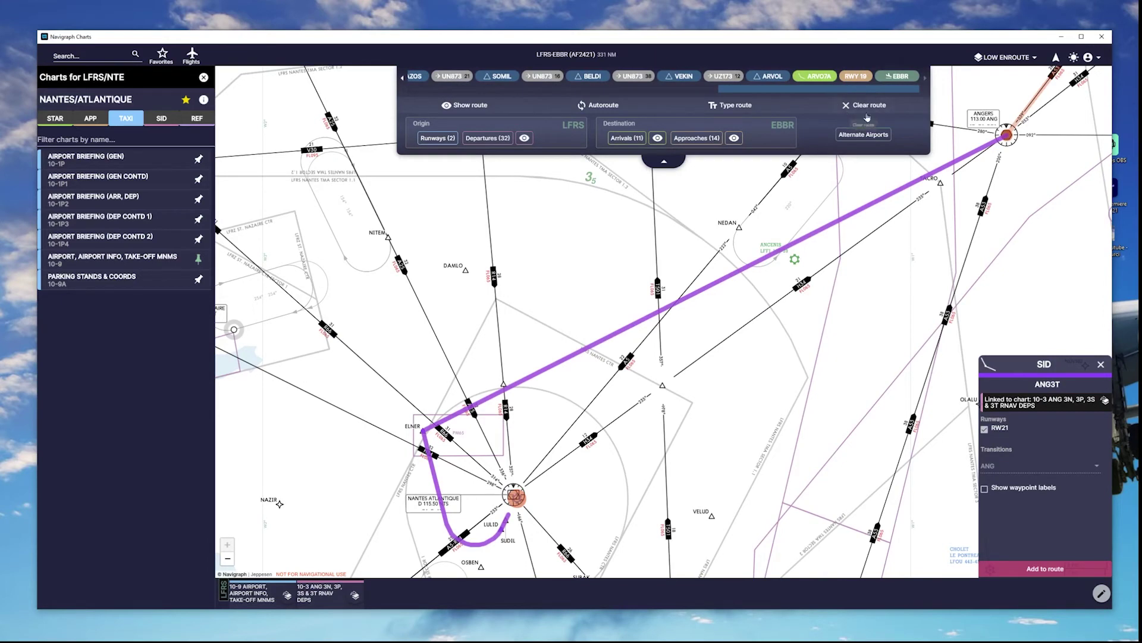
left_click(900, 77)
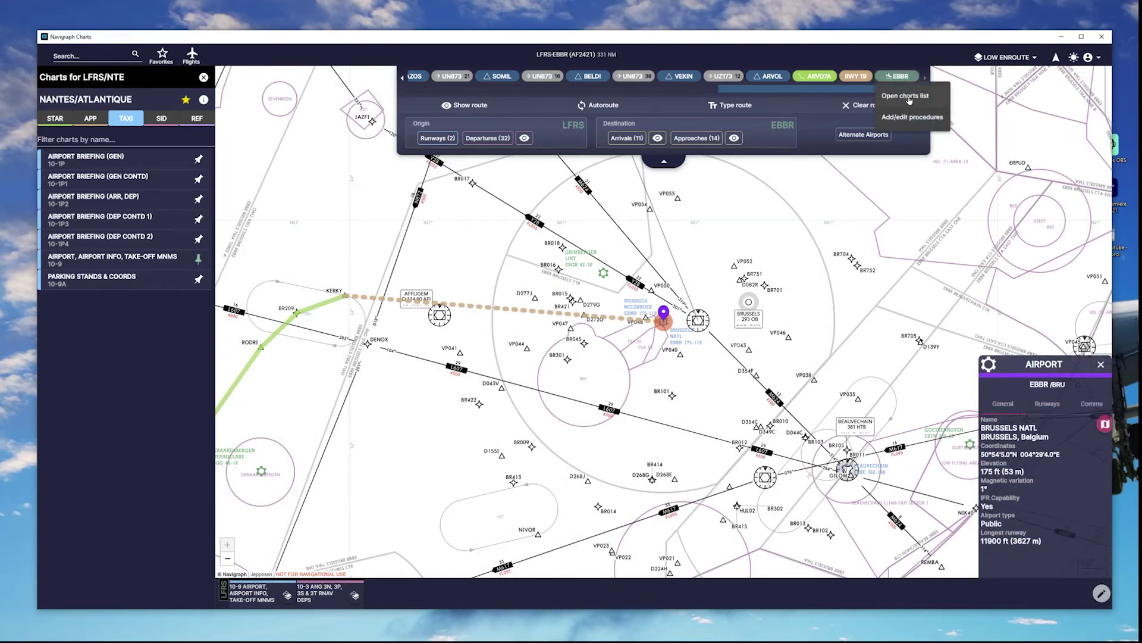
left_click(907, 97)
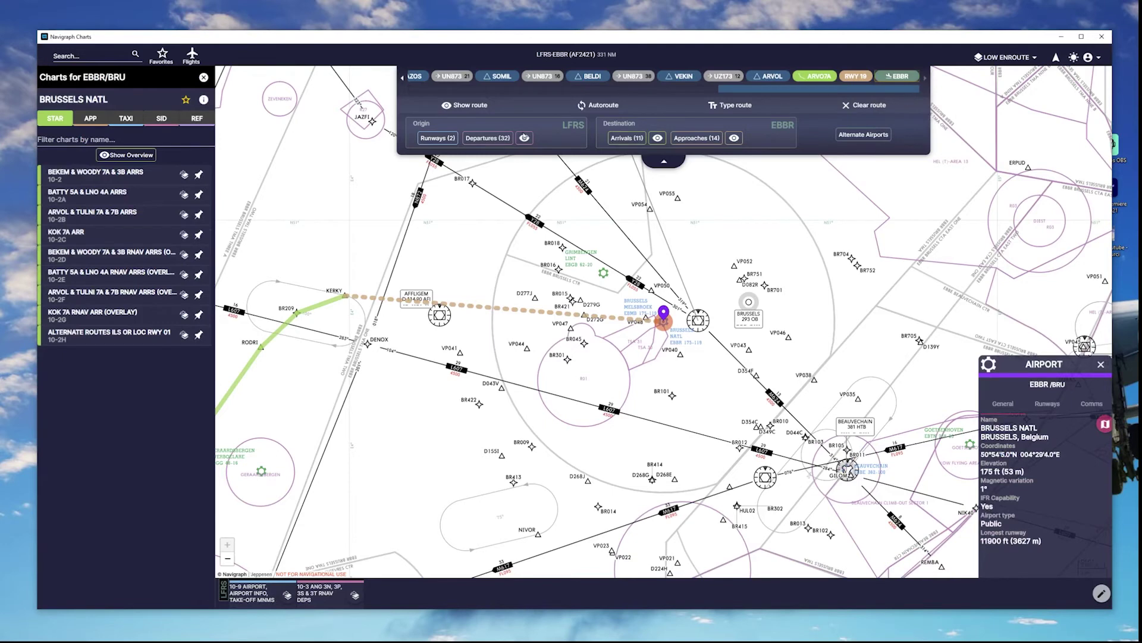
left_click(90, 119)
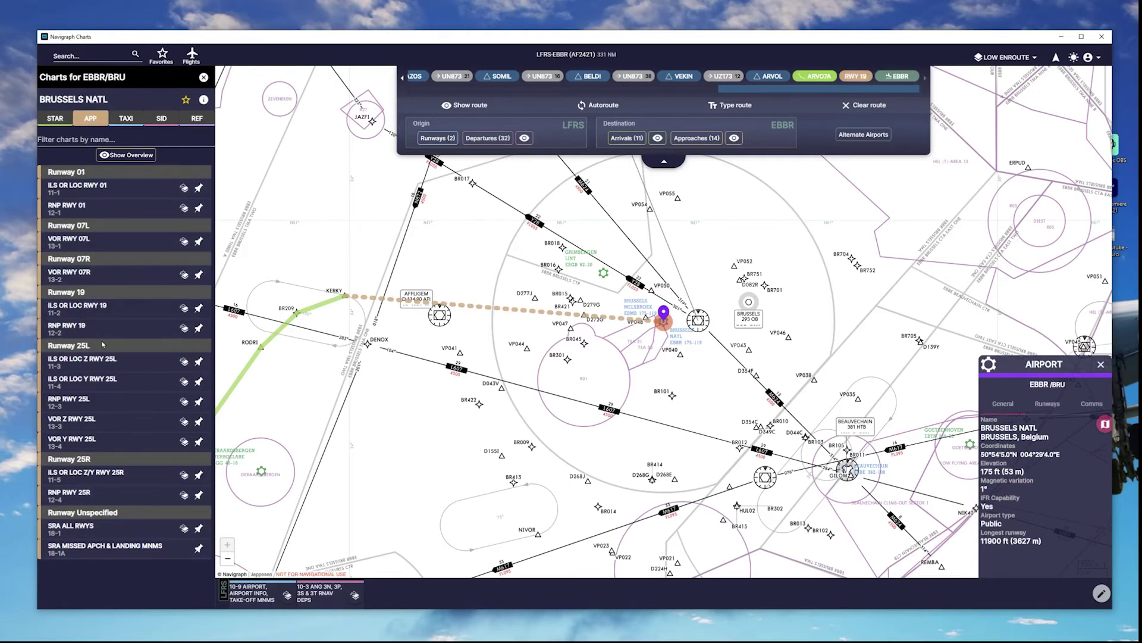
Step: Compare the EBBR ILS or LOC RWY 19 and RNP RWY 19 approach charts, pin ILS chart 11-2, and close it
left_click(85, 309)
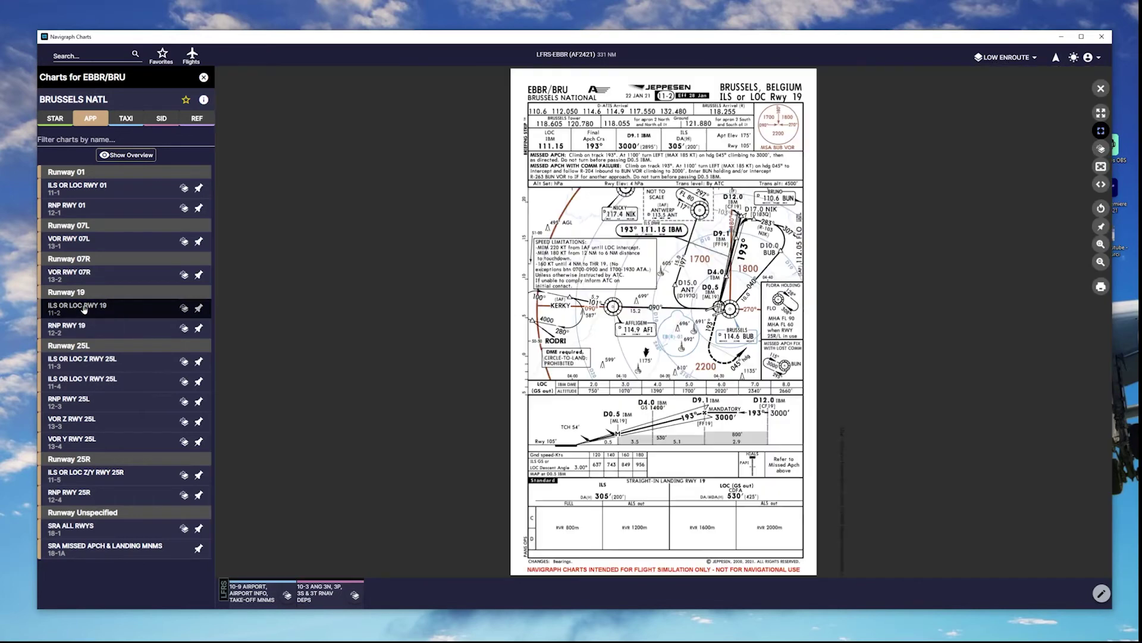
left_click(87, 329)
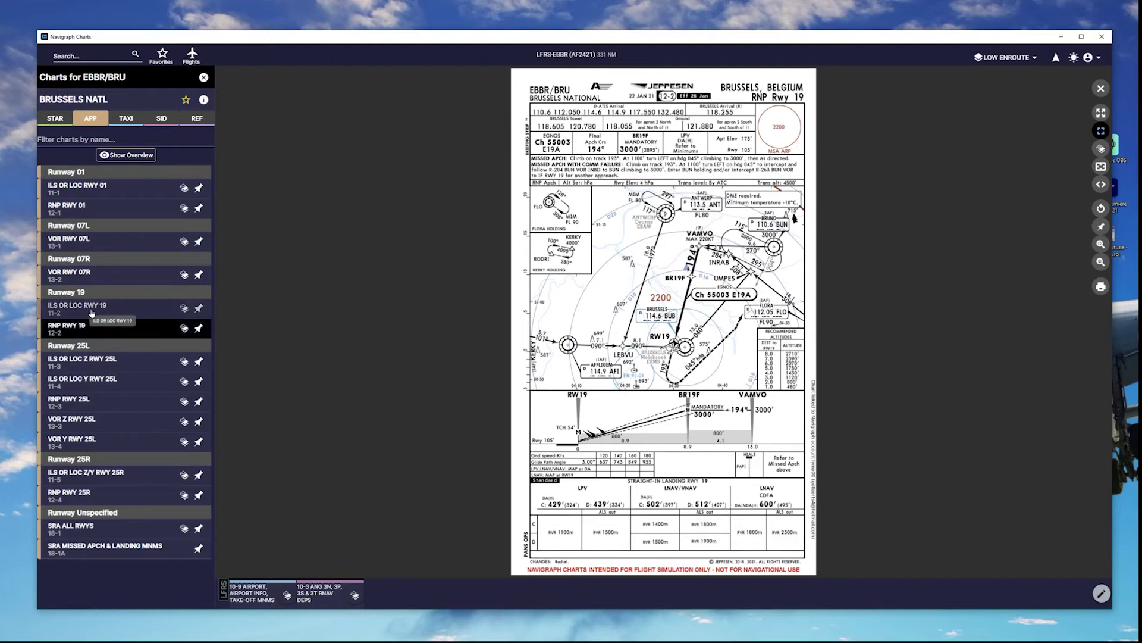
left_click(91, 314)
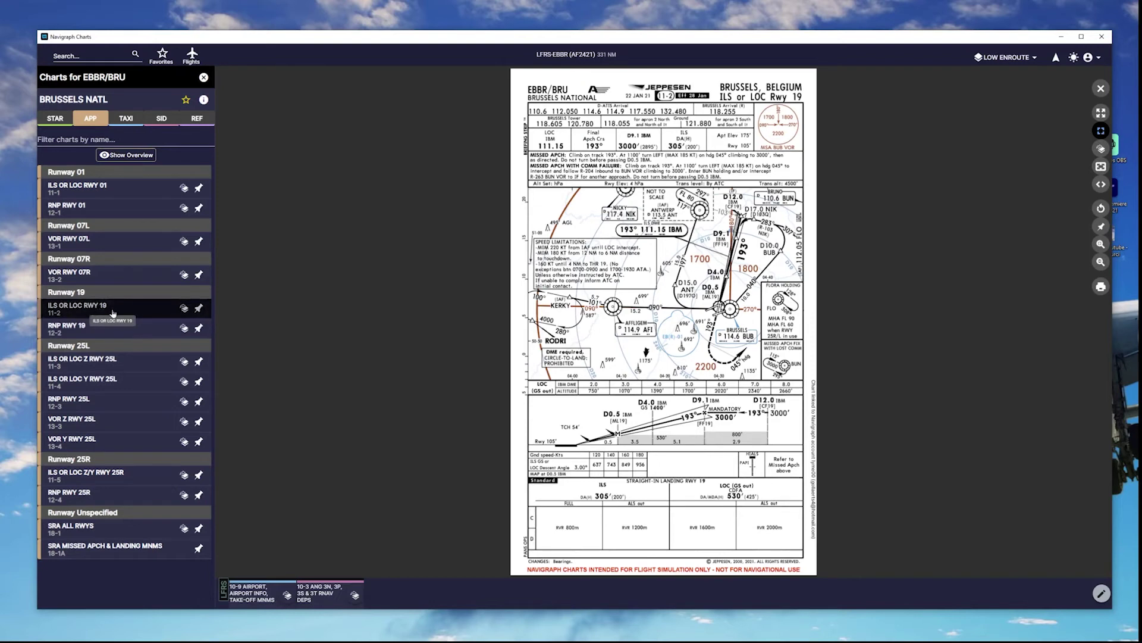
left_click(199, 308)
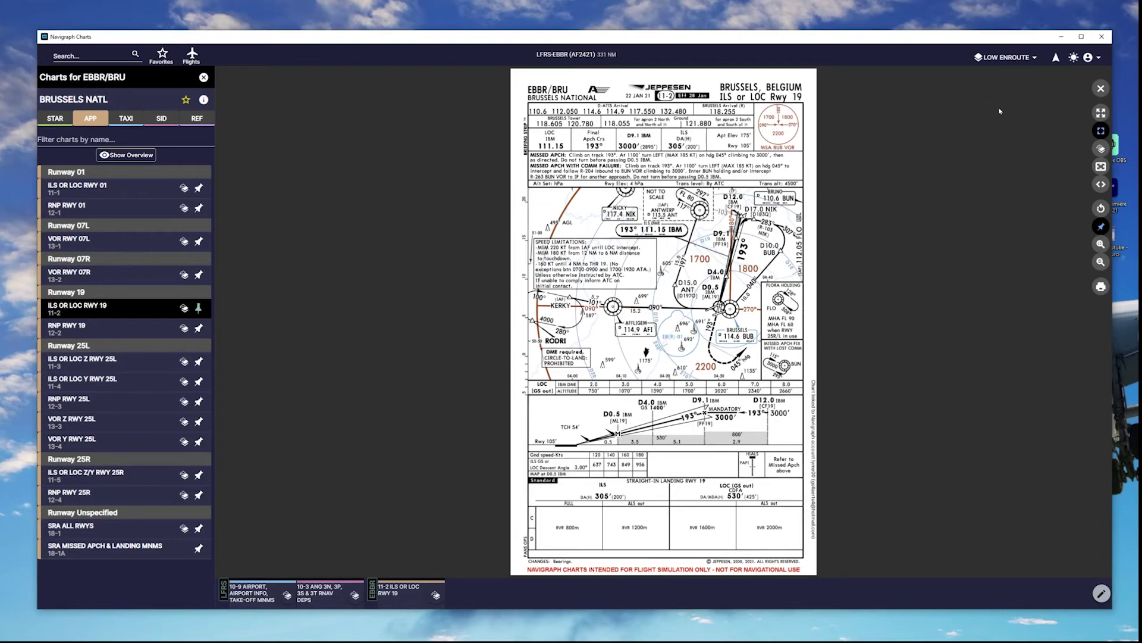
left_click(1100, 89)
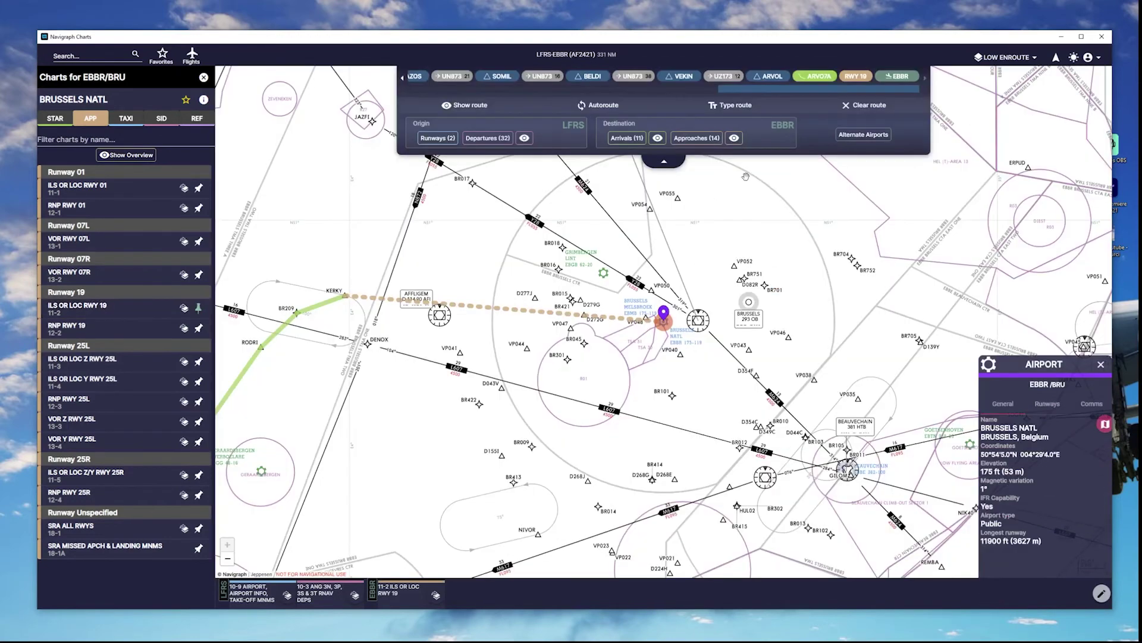
Step: Show the ARVOL 7A arrival on the map, pin its linked chart 10-2B to the pinboard, and close the chart
left_click(819, 77)
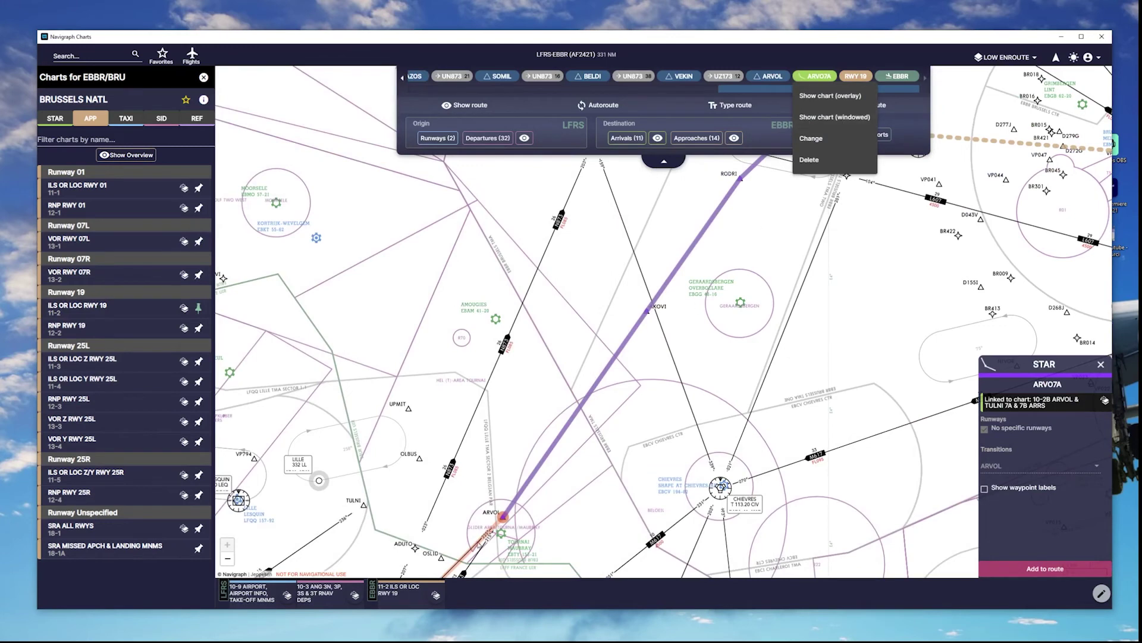
left_click(687, 453)
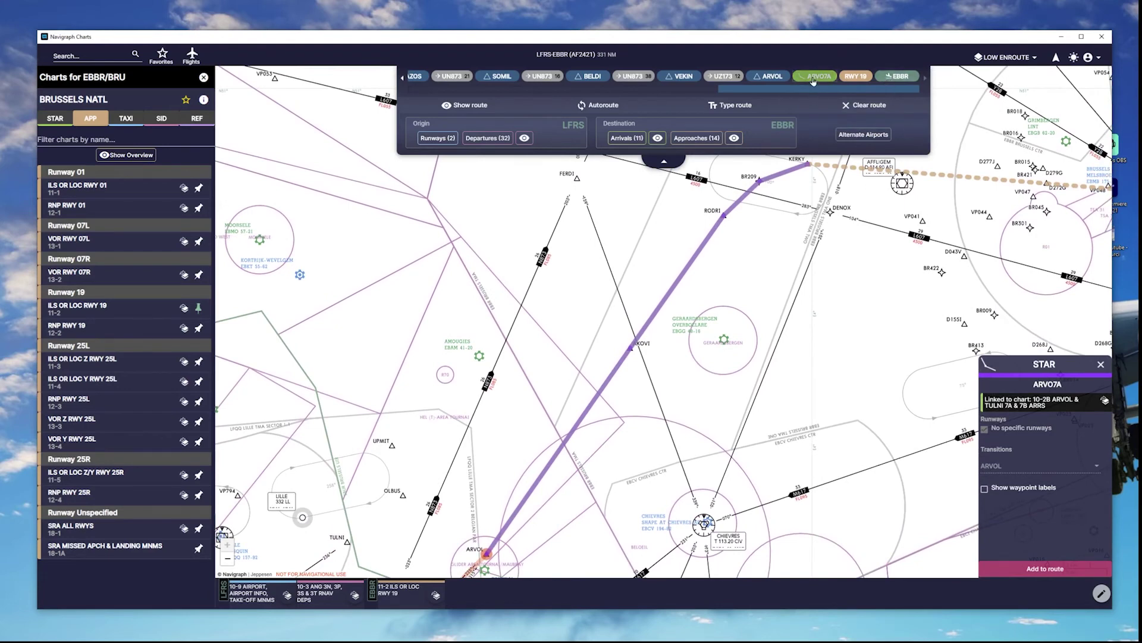
left_click(1095, 405)
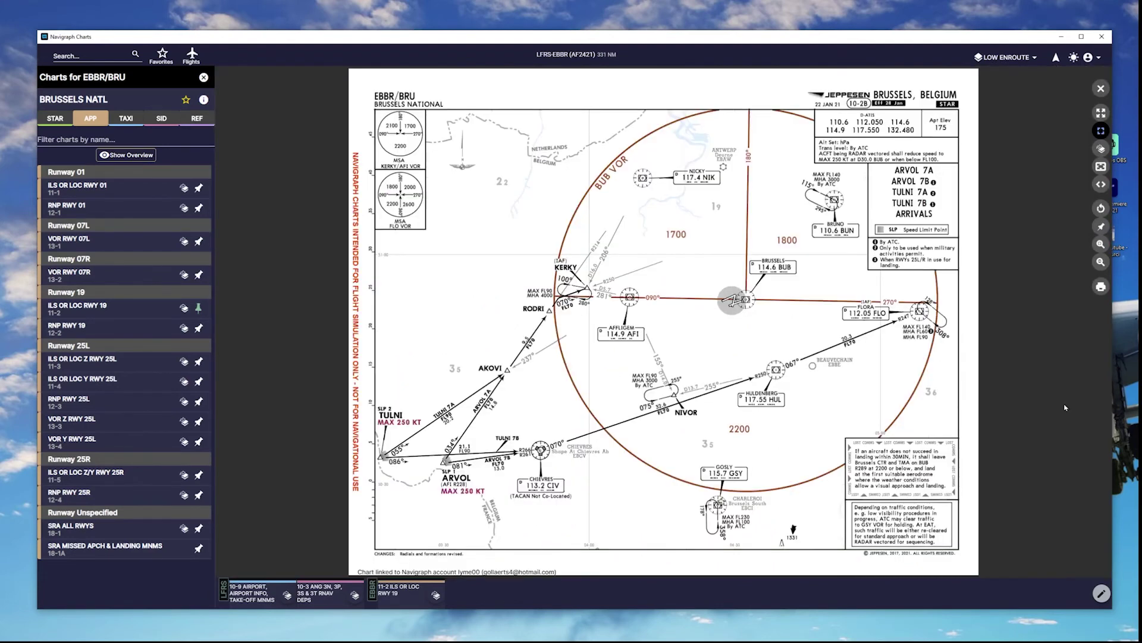
left_click(1101, 227)
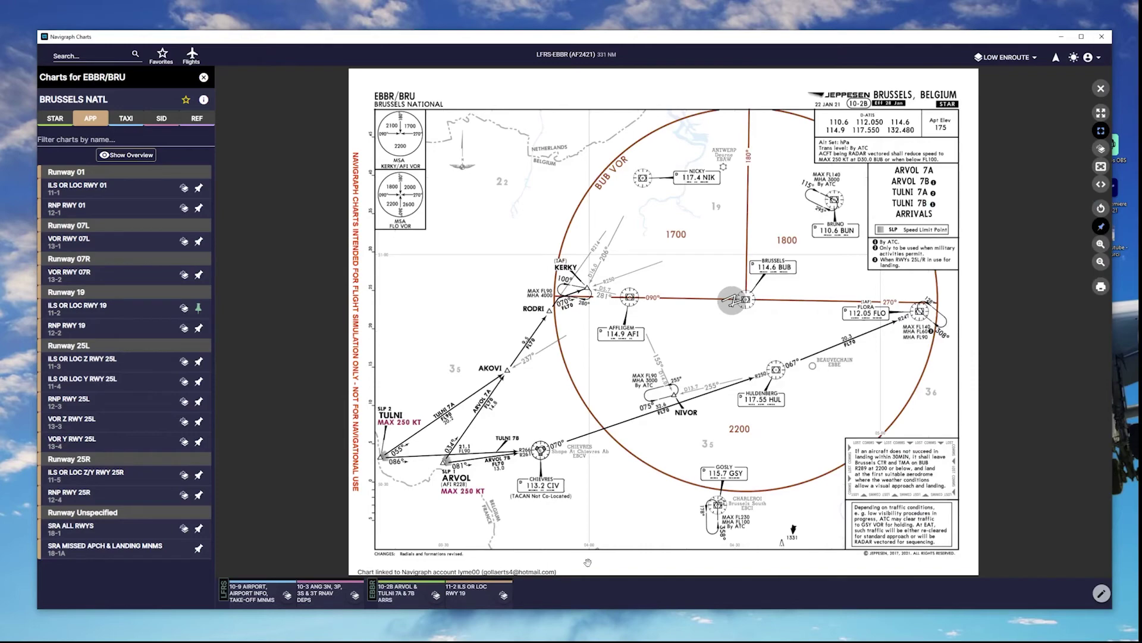
left_click(1100, 88)
Step: Pin EBBR Airport taxi chart 10-9 to the pinboard, and close the chart and the airport details
left_click(895, 76)
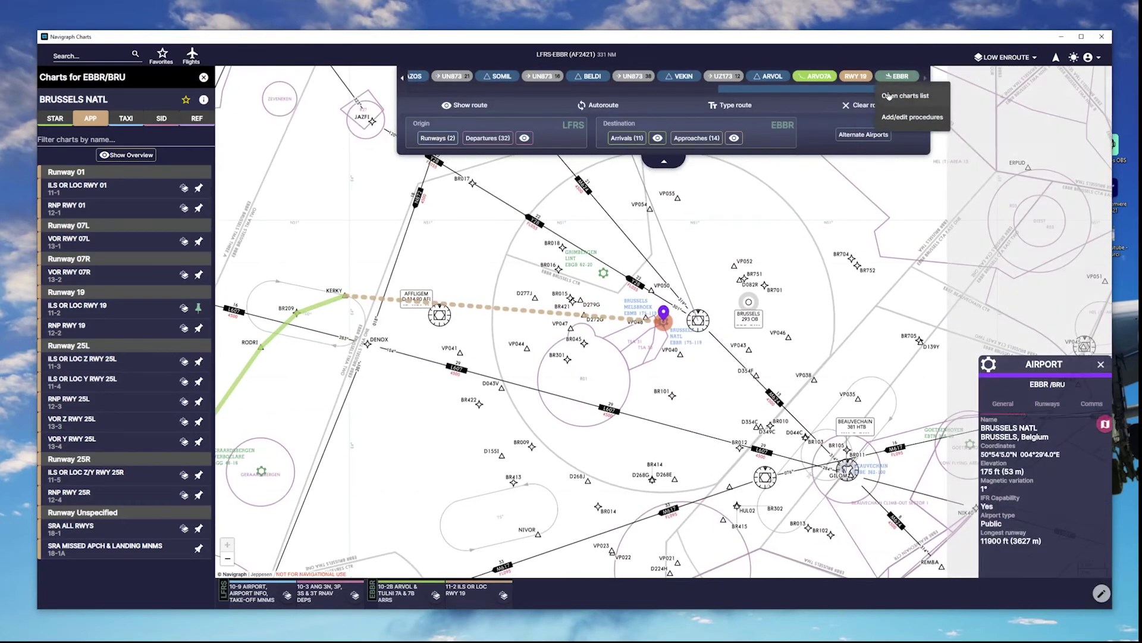
left_click(889, 96)
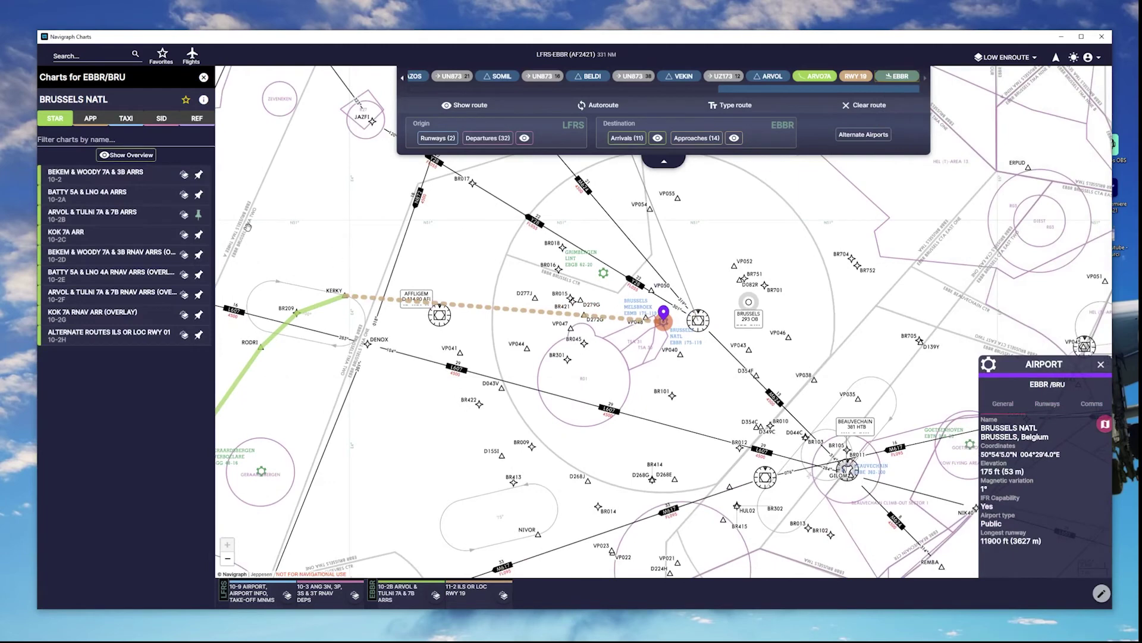
left_click(125, 118)
left_click(84, 421)
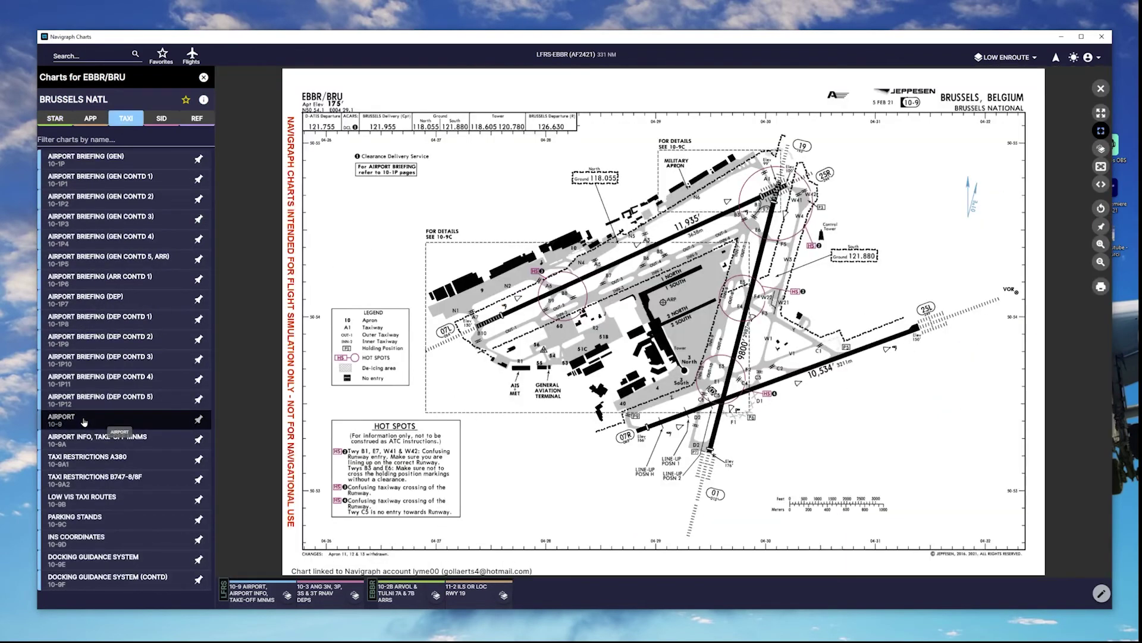
left_click(1102, 227)
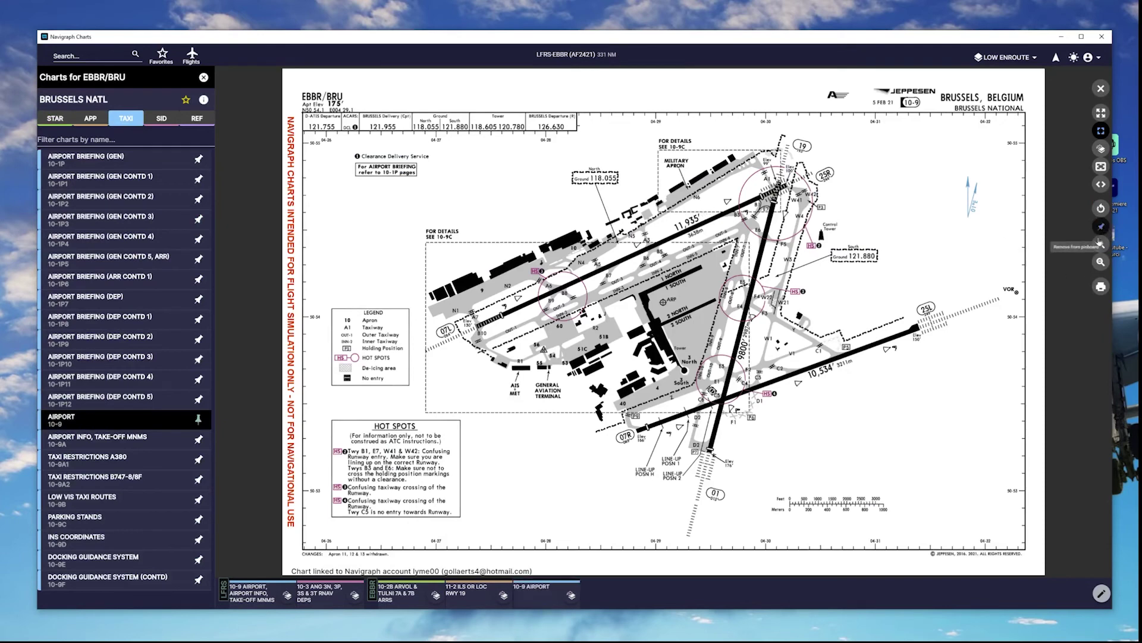
left_click(1101, 88)
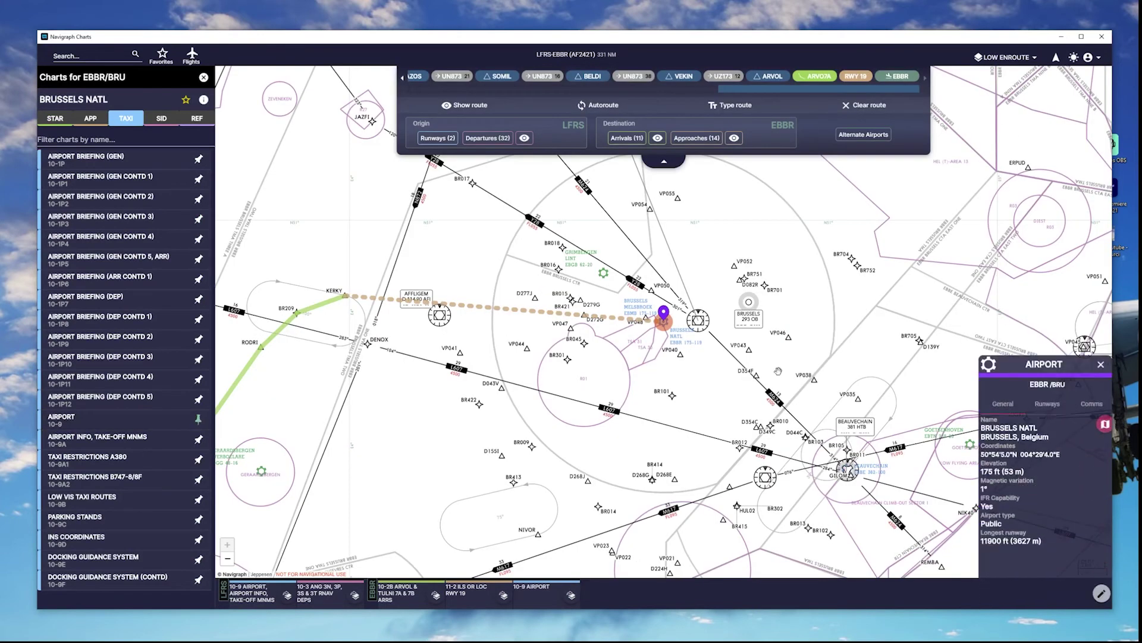
left_click(1102, 366)
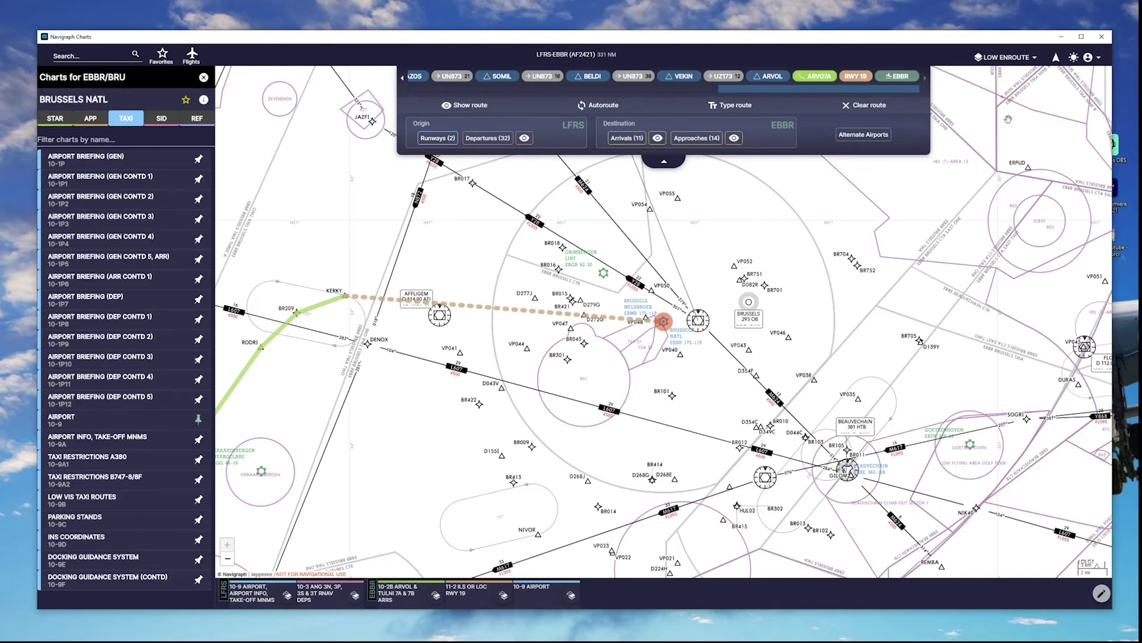
Step: Locate the moving maps option and examine the LFRS to EBBR route on the enroute map
left_click(1056, 58)
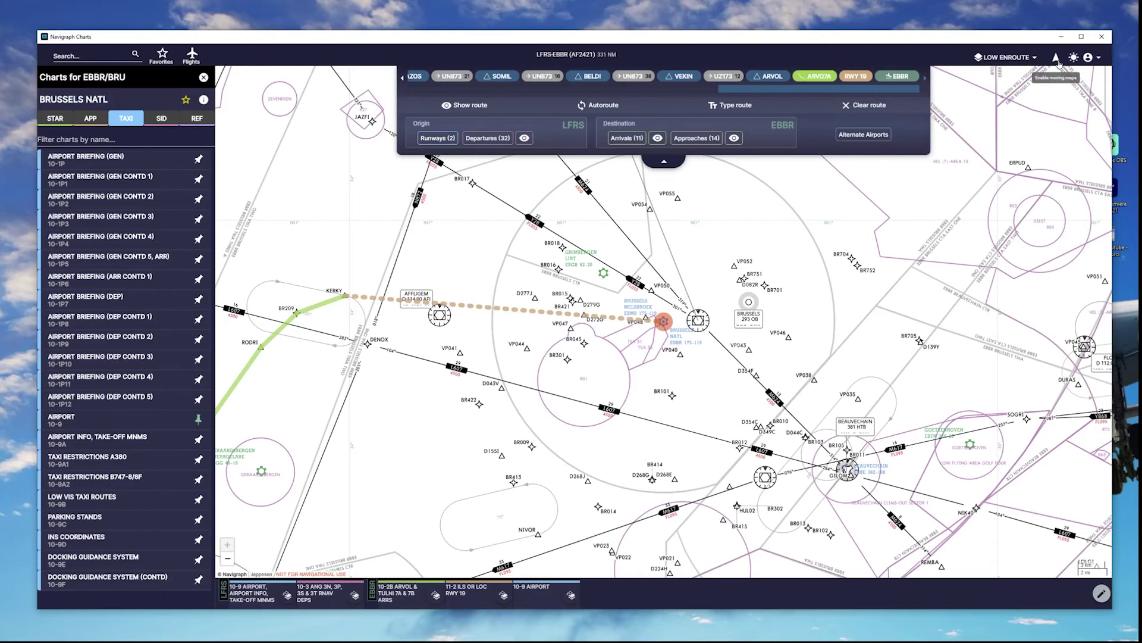
scroll(690, 336, "down", 5)
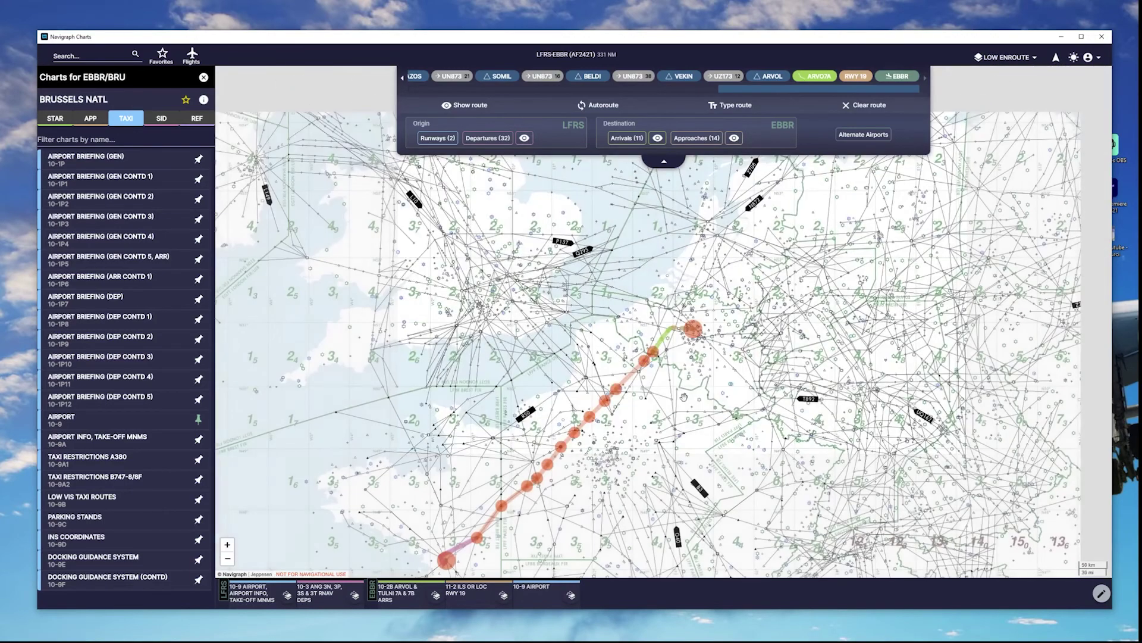
left_click_drag(685, 396, 723, 318)
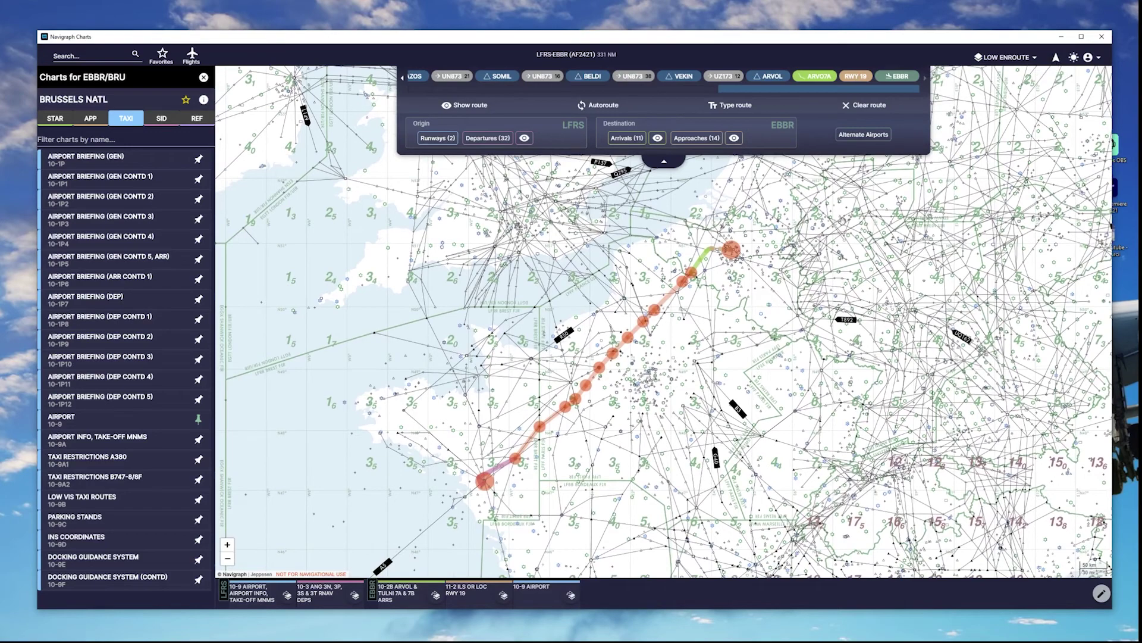
scroll(758, 305, "up", 3)
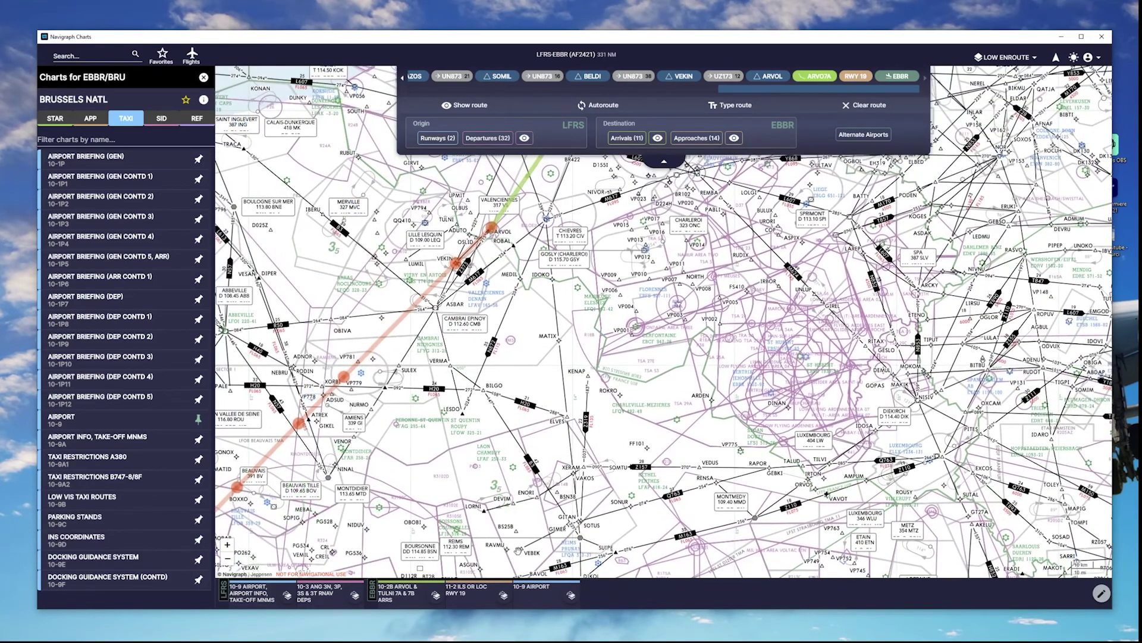
Step: Open the pinned LFRS airport chart 10-9, examine its header and airport layout, and close it
left_click(256, 594)
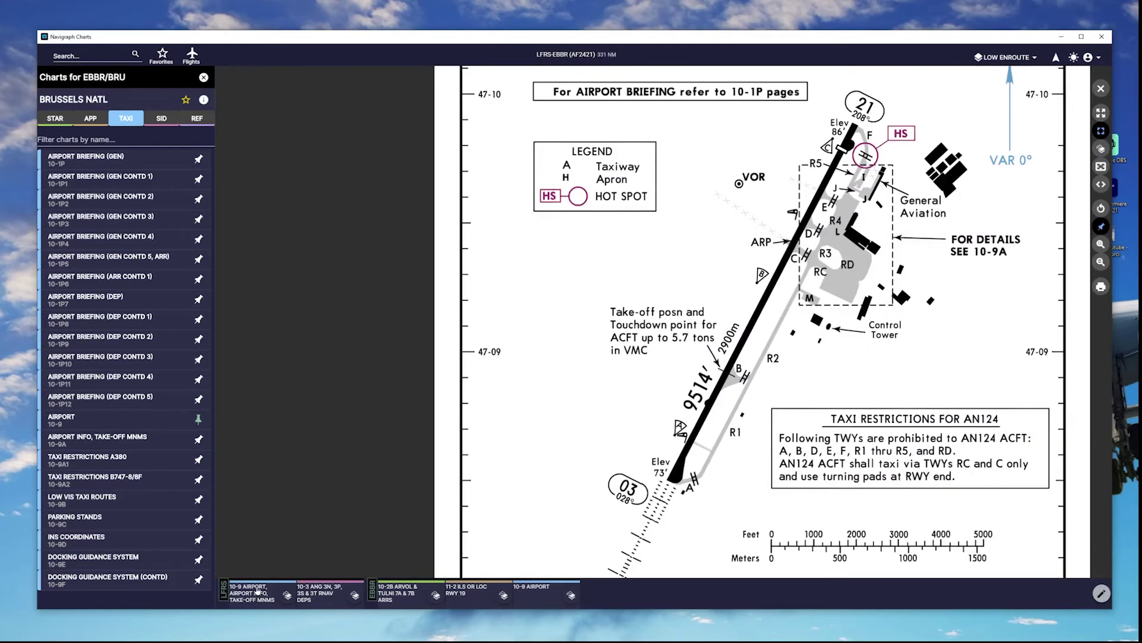
scroll(816, 334, "down", 1)
scroll(825, 321, "down", 1)
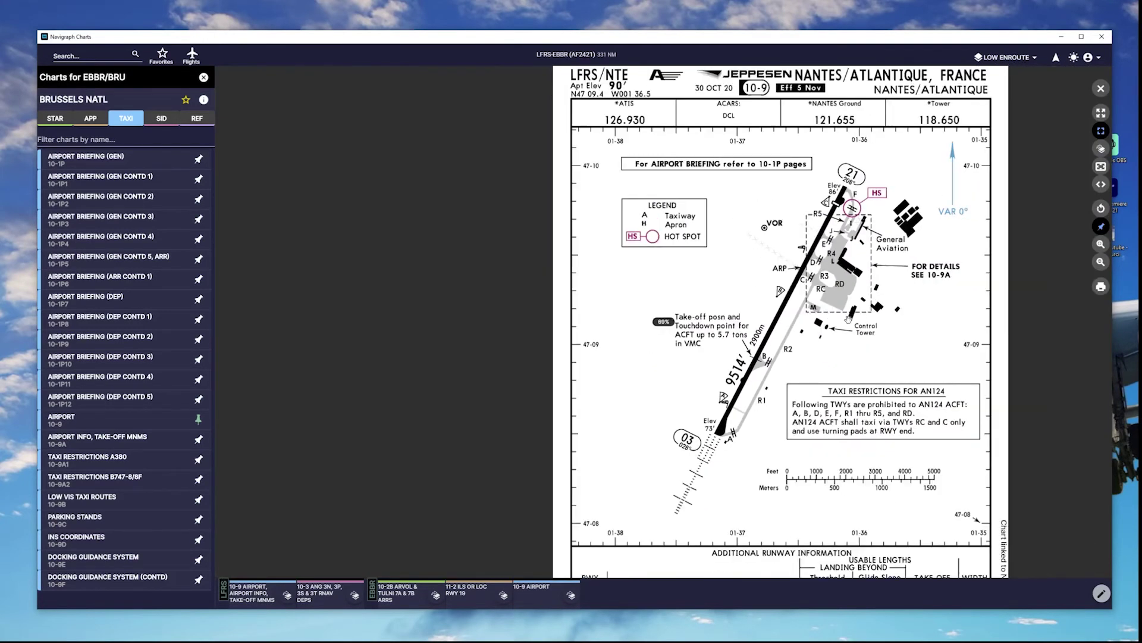
left_click_drag(871, 324, 832, 343)
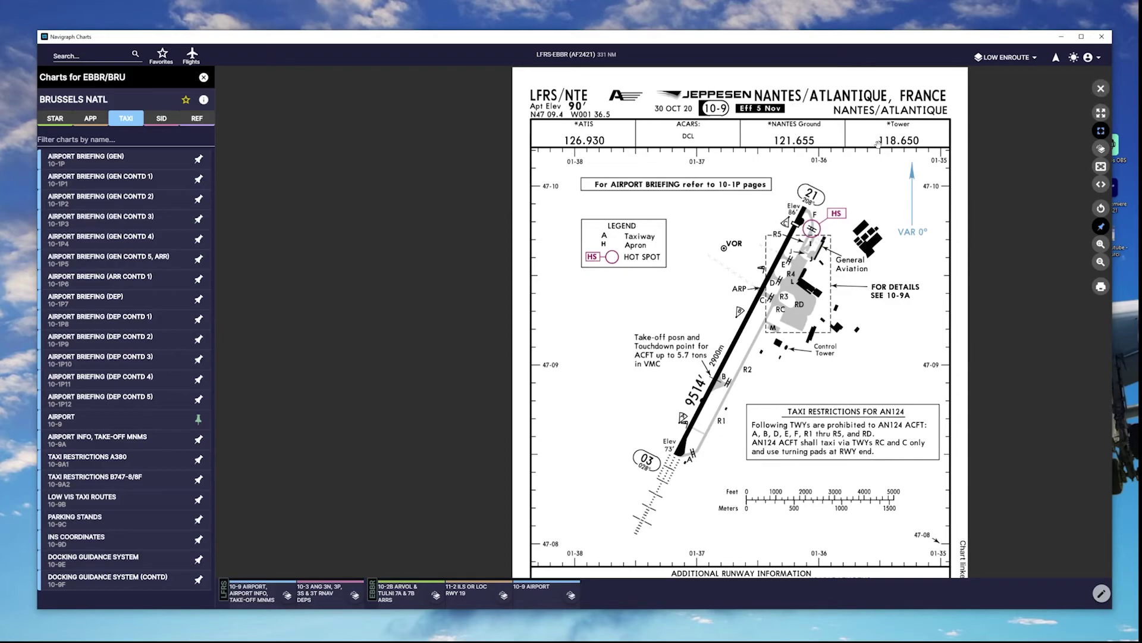
left_click(1101, 89)
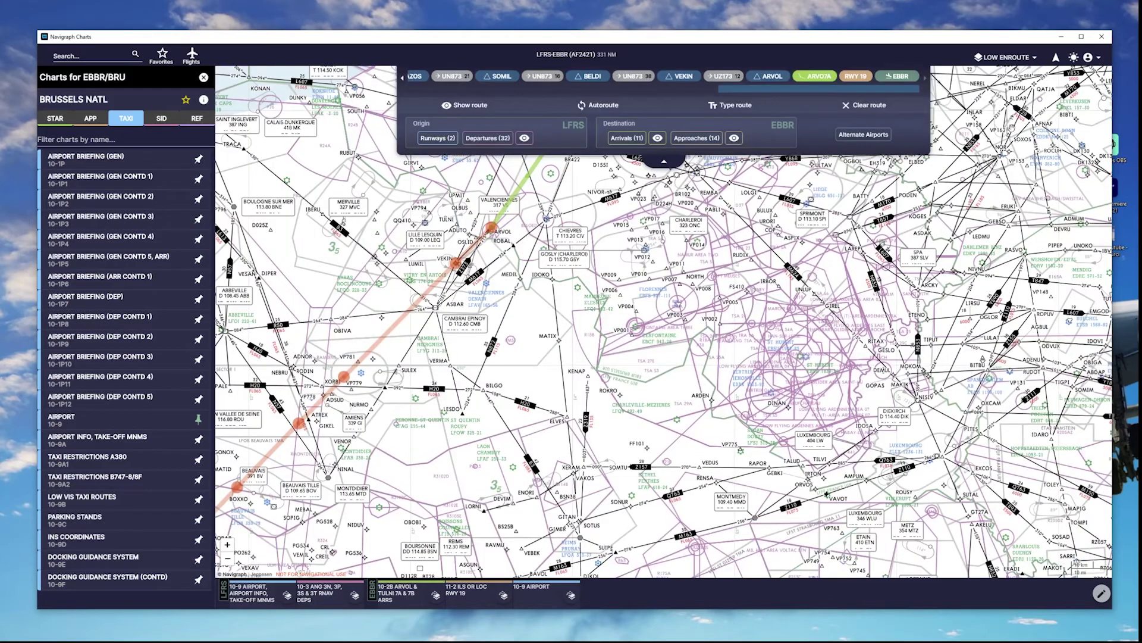
scroll(814, 303, "down", 1)
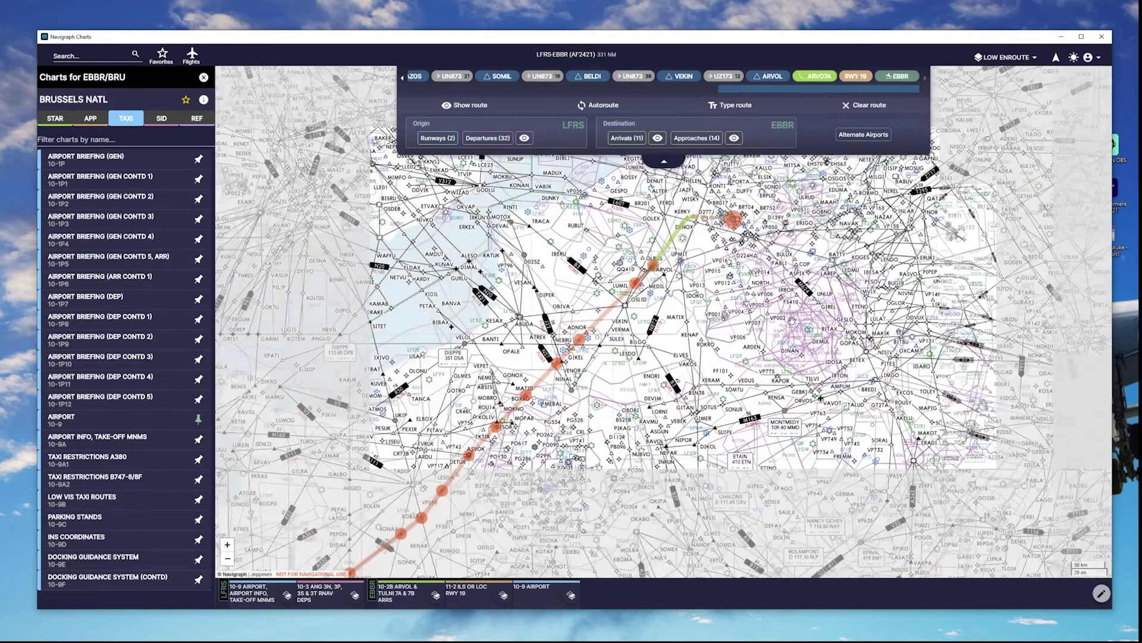
left_click_drag(802, 391, 761, 389)
scroll(736, 366, "up", 2)
scroll(712, 314, "down", 2)
scroll(705, 315, "up", 2)
Step: Open the charts for Chicago O'Hare (KORD) and browse its approach, taxi and SID chart lists
left_click(107, 55)
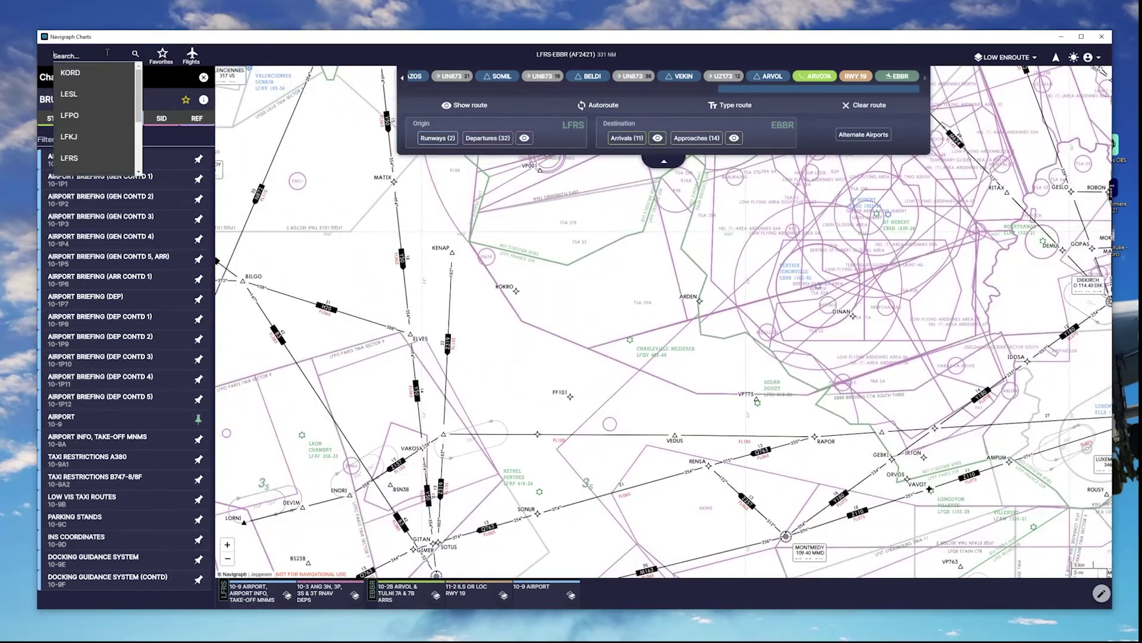
left_click(70, 73)
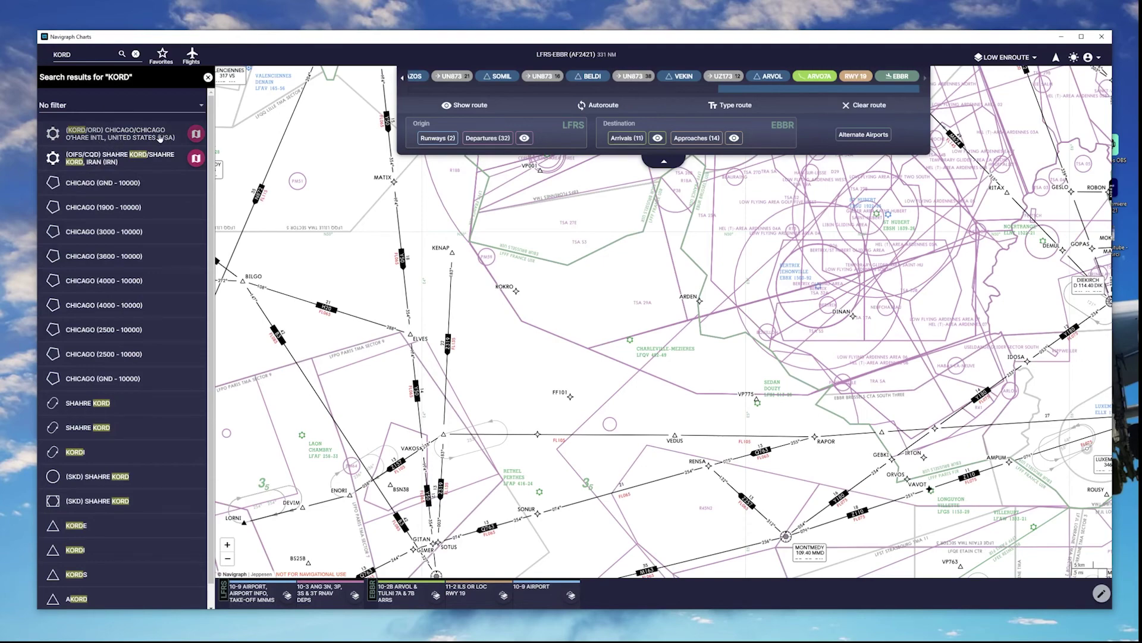
left_click(197, 135)
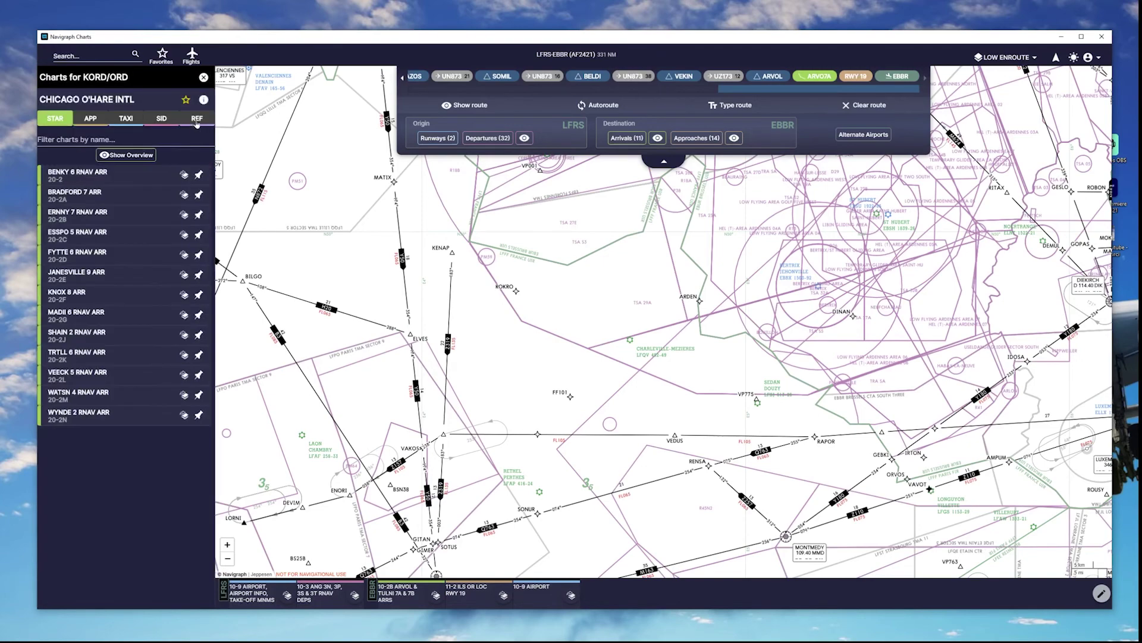
left_click(95, 119)
left_click(128, 119)
left_click(159, 119)
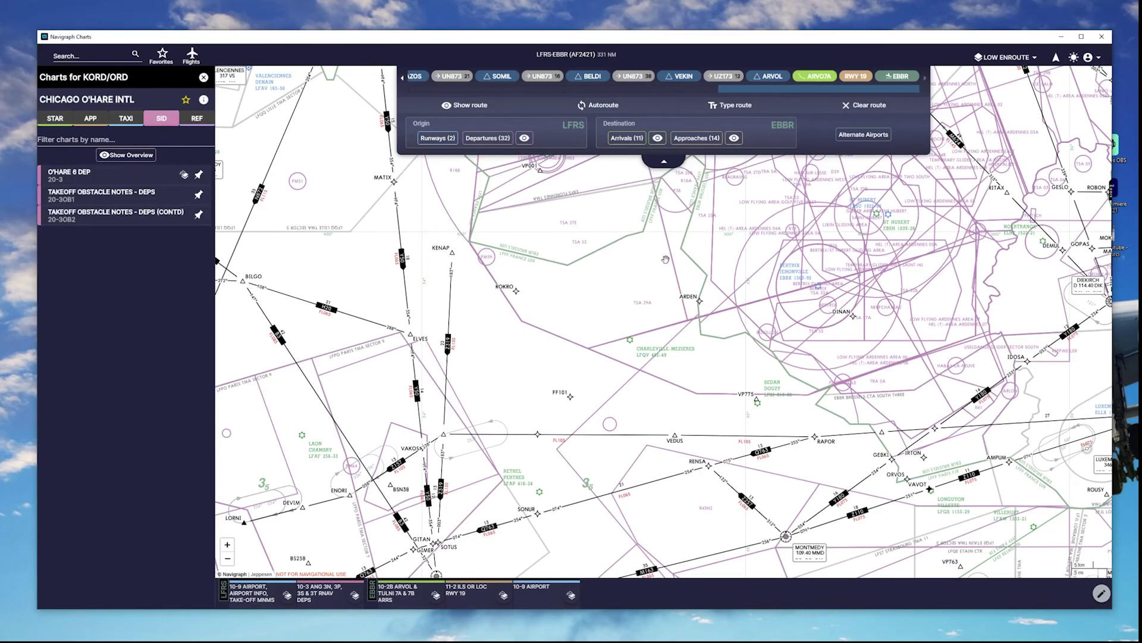
Step: Examine the LFRS to EBBR route on the low enroute map, from the Brussels end across to the English Channel
scroll(660, 261, "down", 2)
scroll(670, 308, "down", 1)
scroll(599, 316, "down", 1)
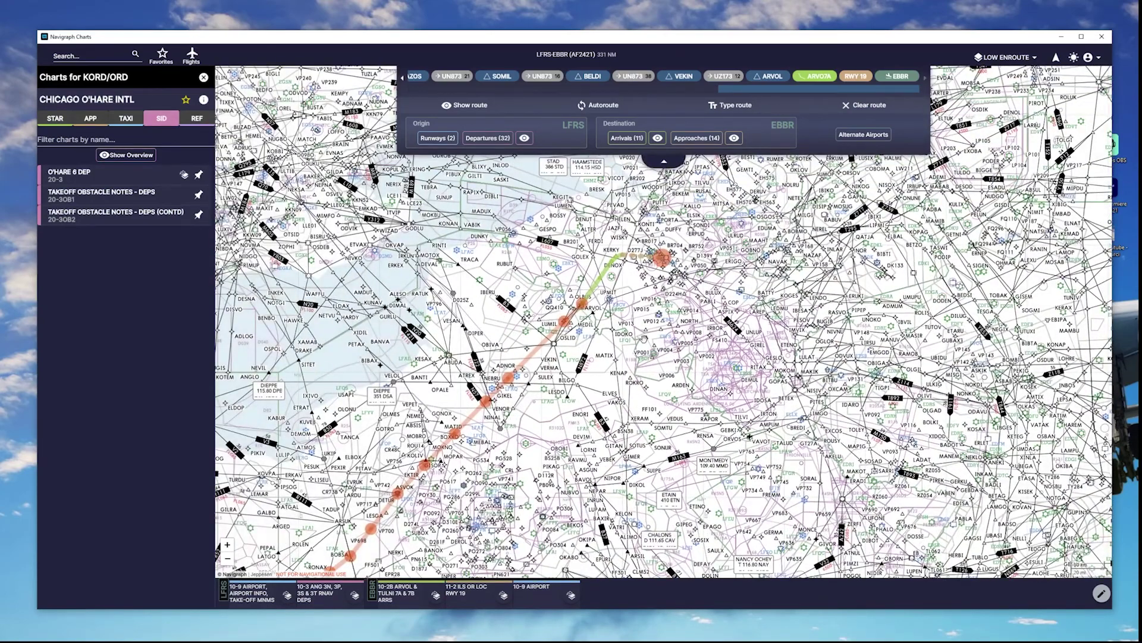
scroll(636, 319, "up", 1)
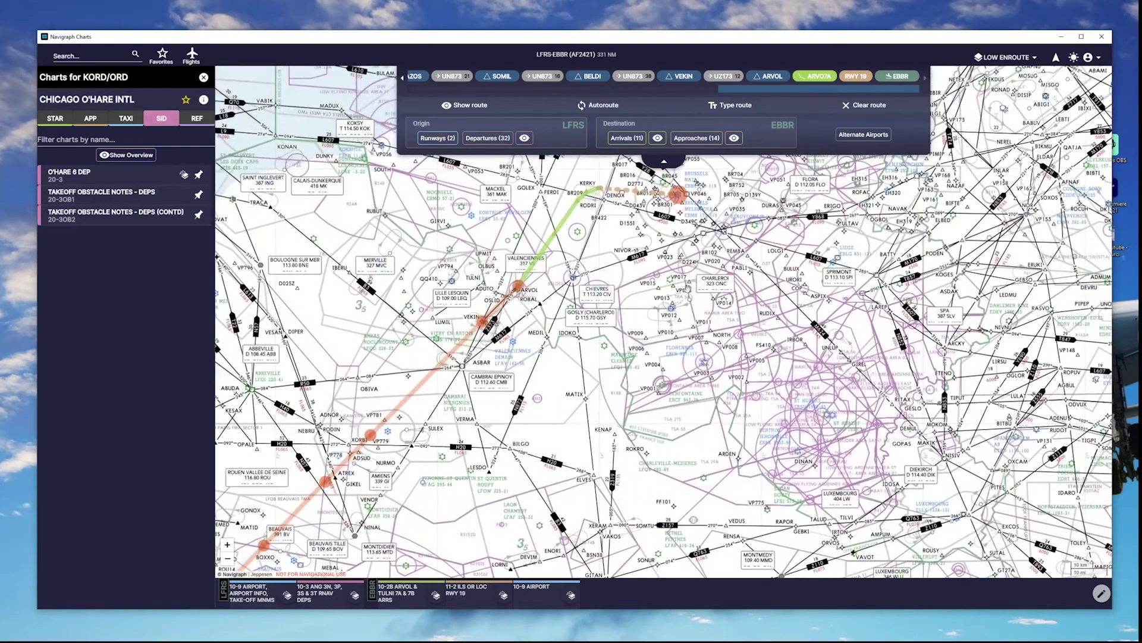
scroll(675, 369, "down", 2)
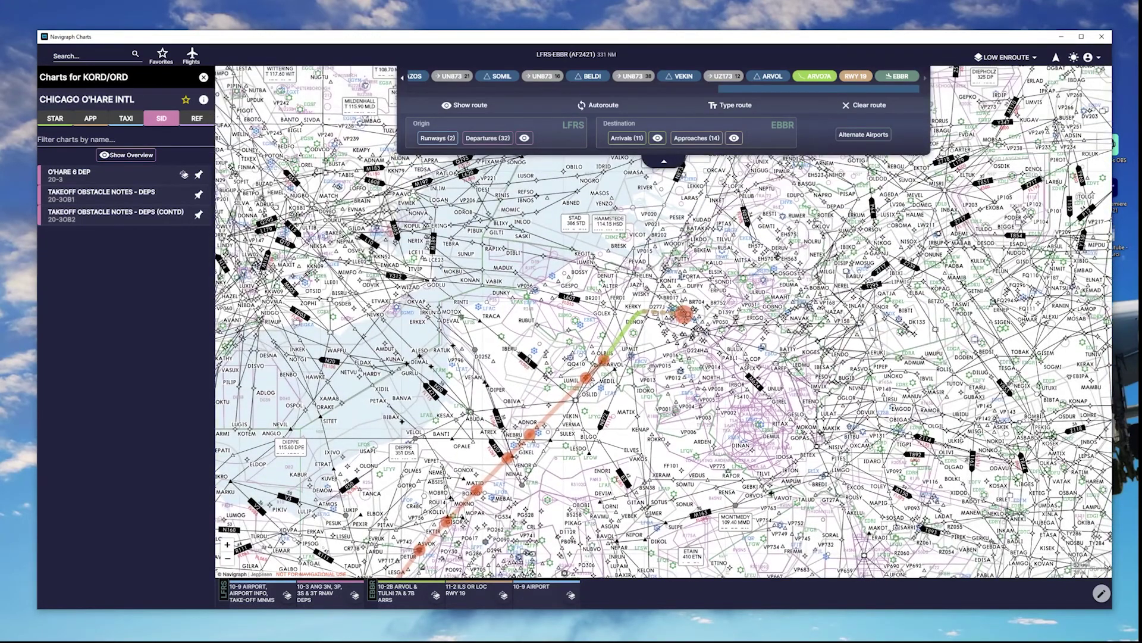
left_click_drag(680, 368, 698, 367)
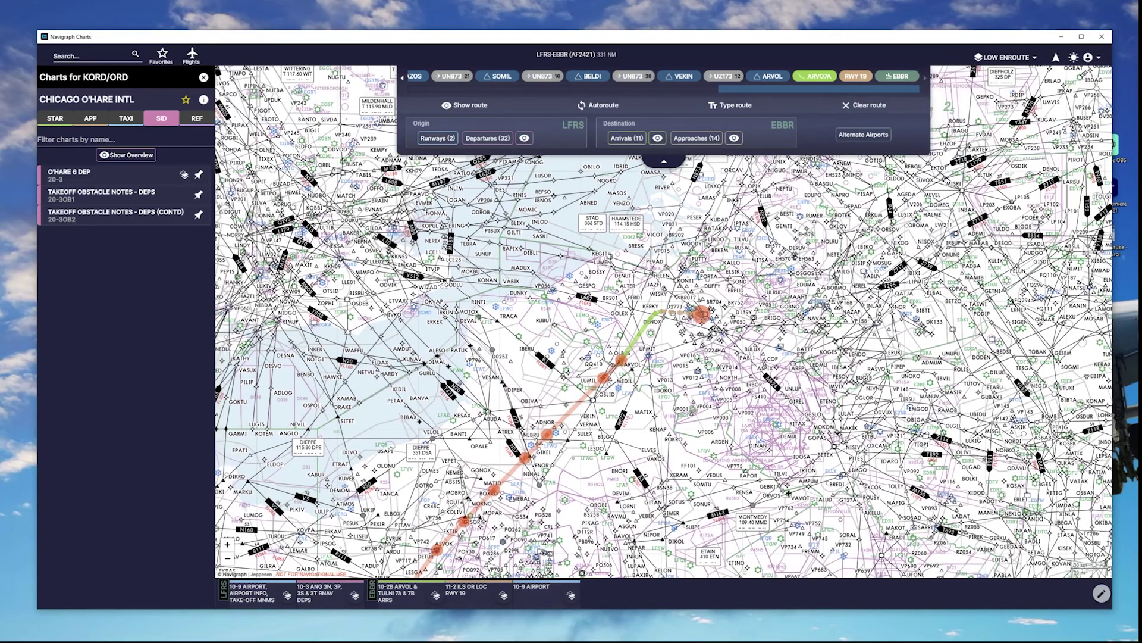
scroll(708, 372, "up", 2)
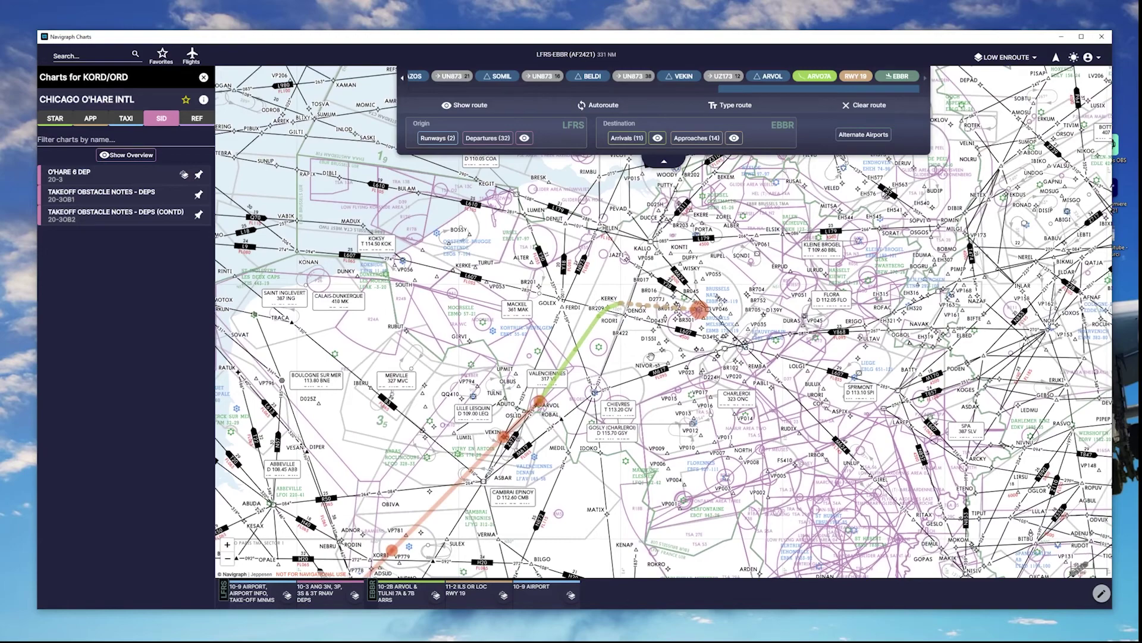
scroll(650, 356, "down", 2)
left_click_drag(691, 323, 711, 369)
left_click_drag(575, 281, 656, 333)
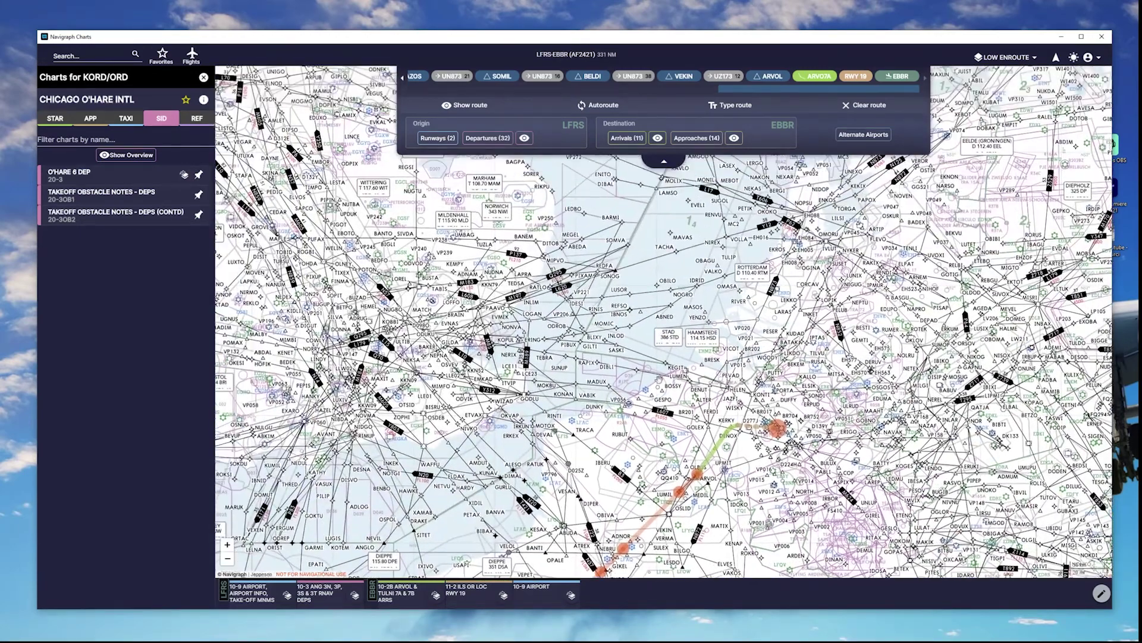
left_click_drag(592, 384, 693, 384)
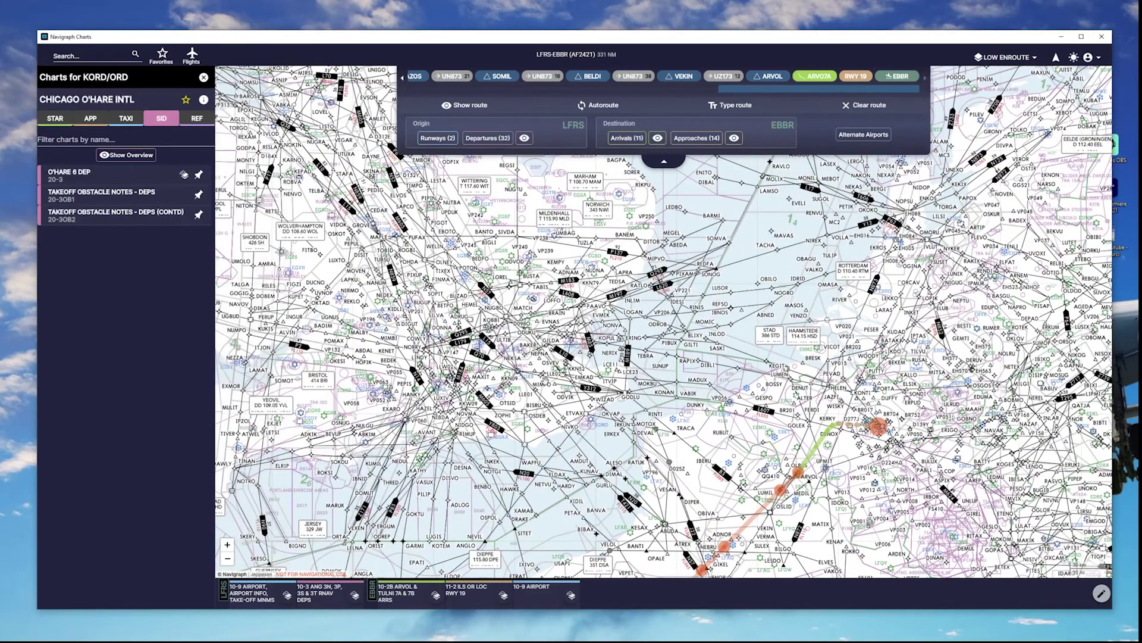
Step: Examine the low enroute airways and navaids around London in detail, between Compton and London Heathrow
scroll(616, 390, "up", 4)
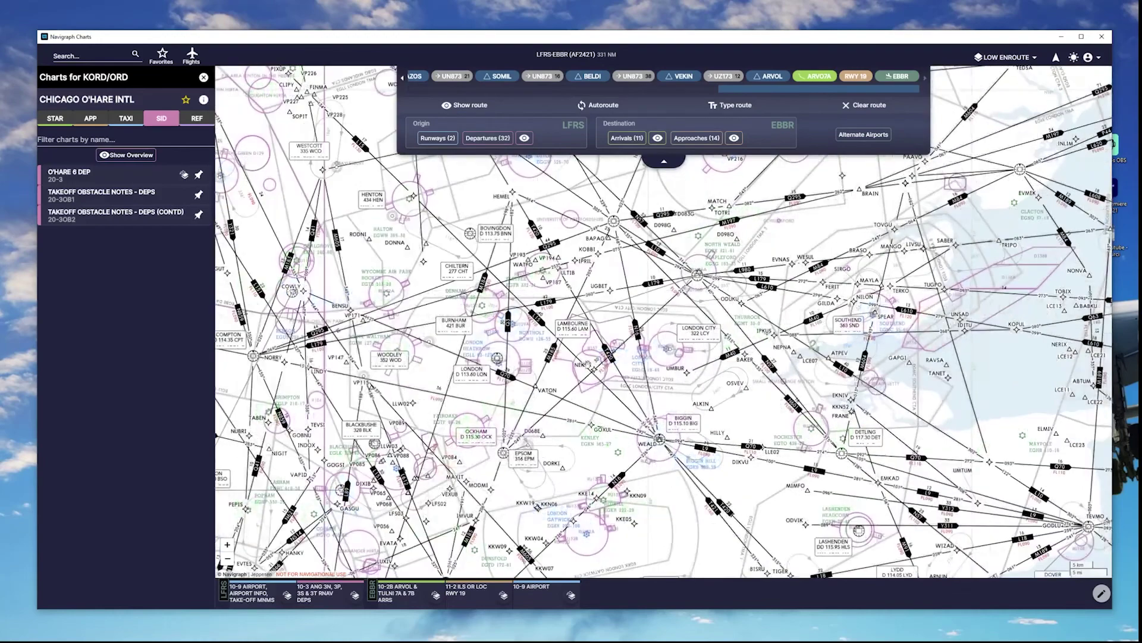
left_click_drag(588, 364, 668, 411)
left_click_drag(517, 409, 587, 360)
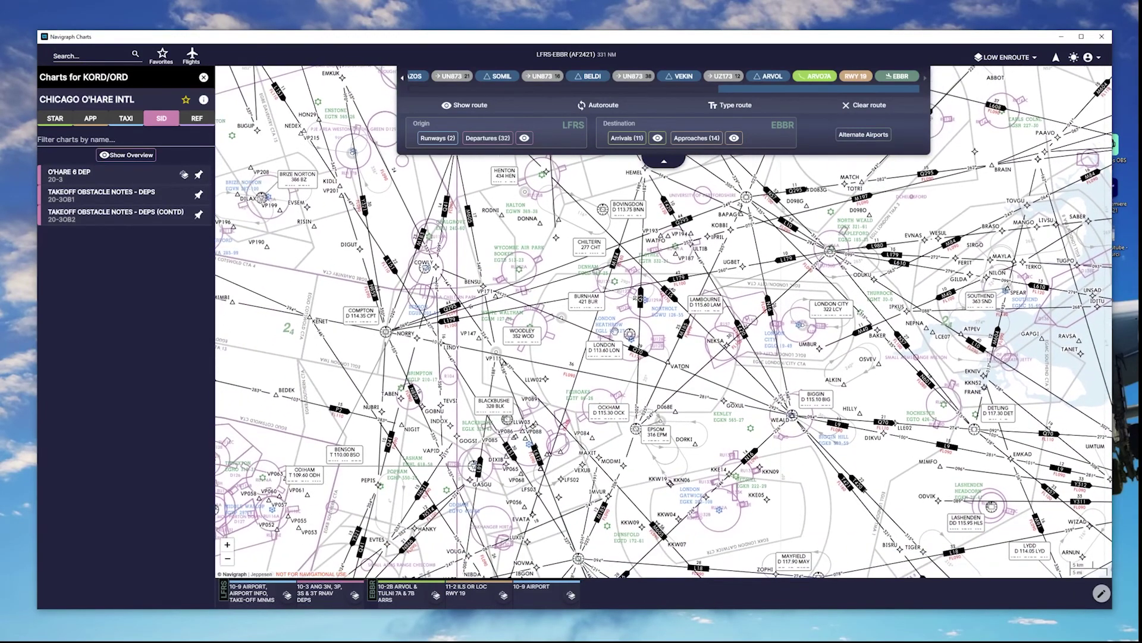
left_click_drag(578, 349, 648, 350)
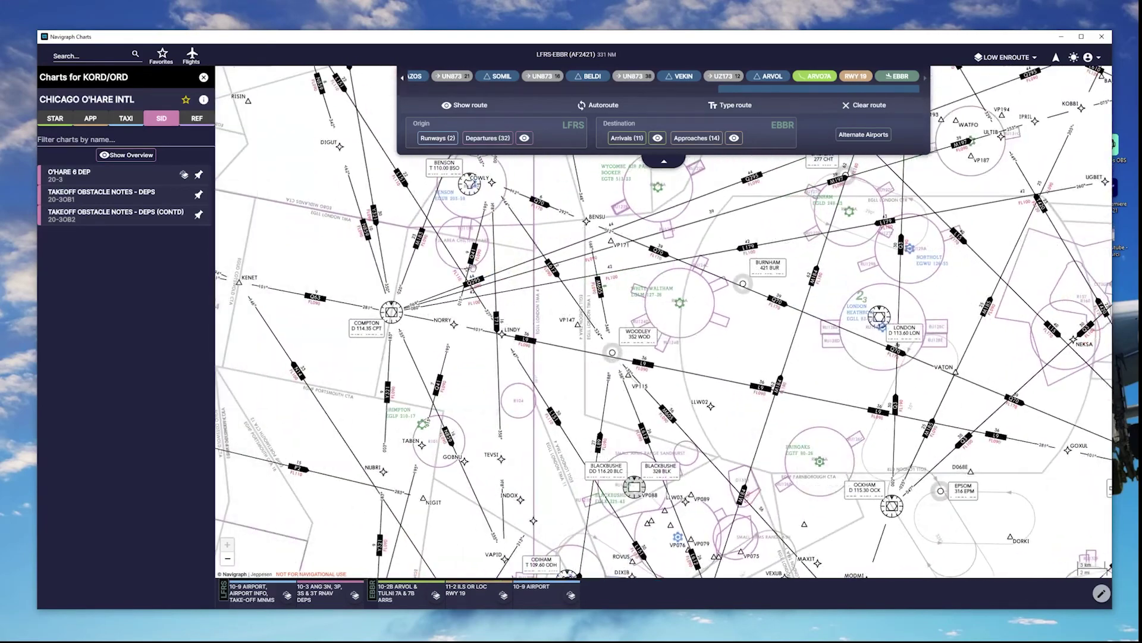
left_click_drag(534, 307, 546, 360)
left_click_drag(718, 393, 615, 382)
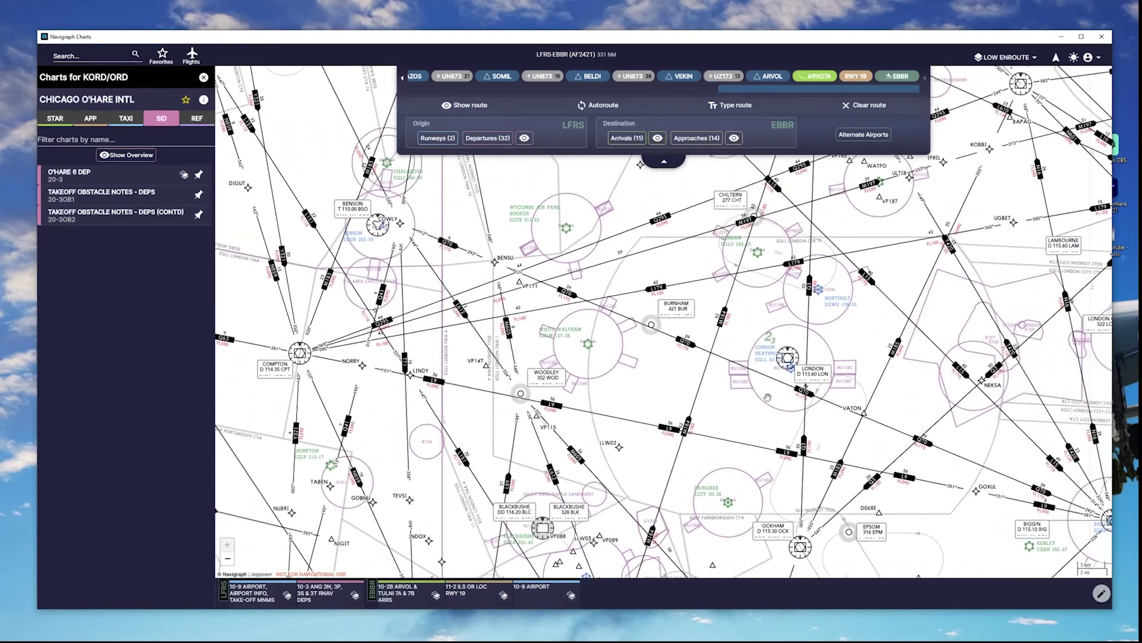
Step: Examine the wider enroute network over southern England, the Channel and the Brussels end of the planned route
scroll(615, 382, "down", 5)
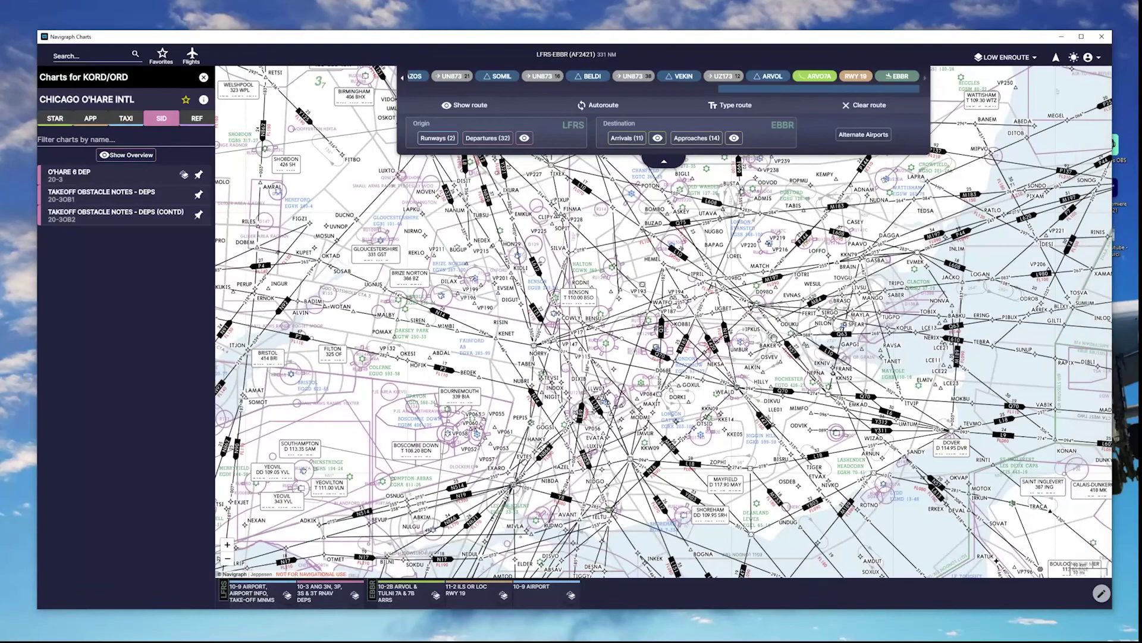
scroll(862, 355, "down", 5)
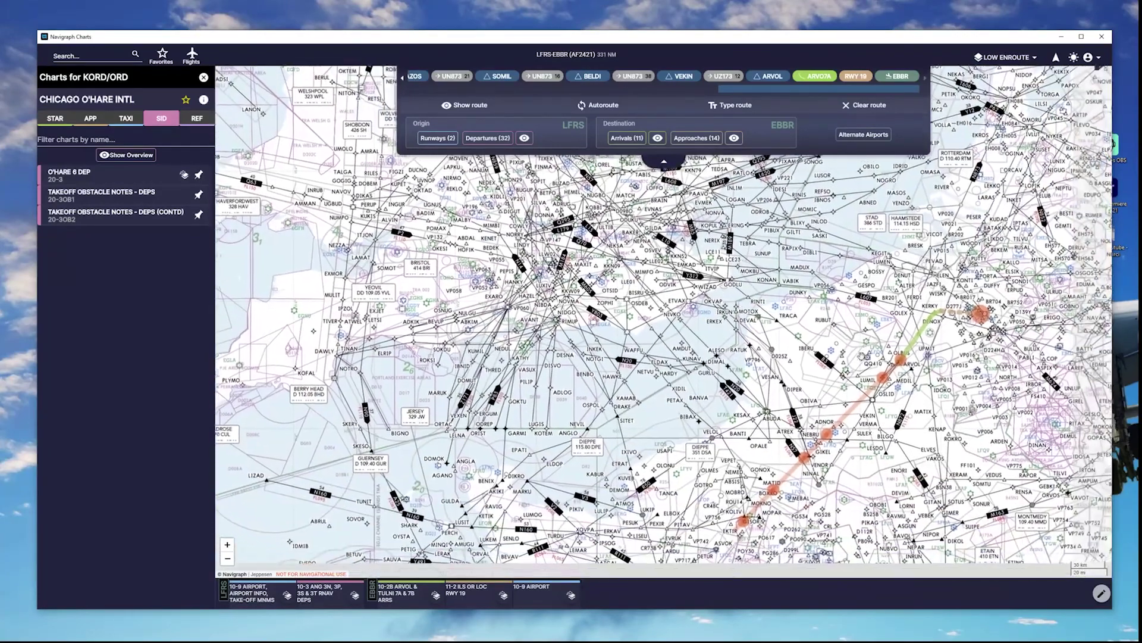
left_click_drag(862, 356, 738, 382)
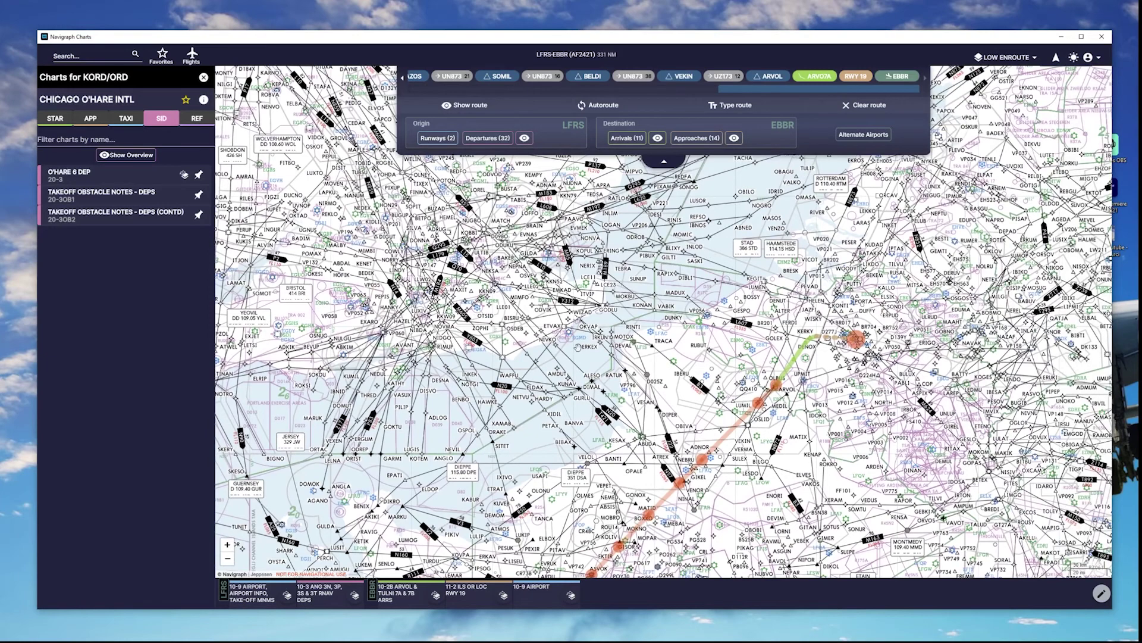
left_click_drag(771, 284, 734, 343)
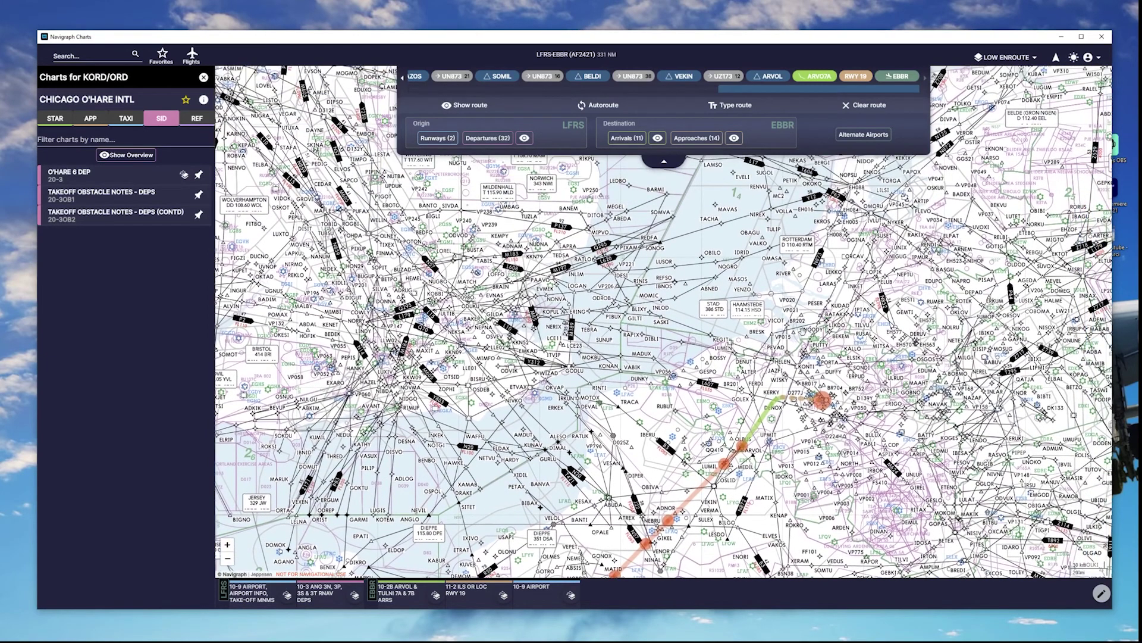
left_click_drag(603, 382, 609, 355)
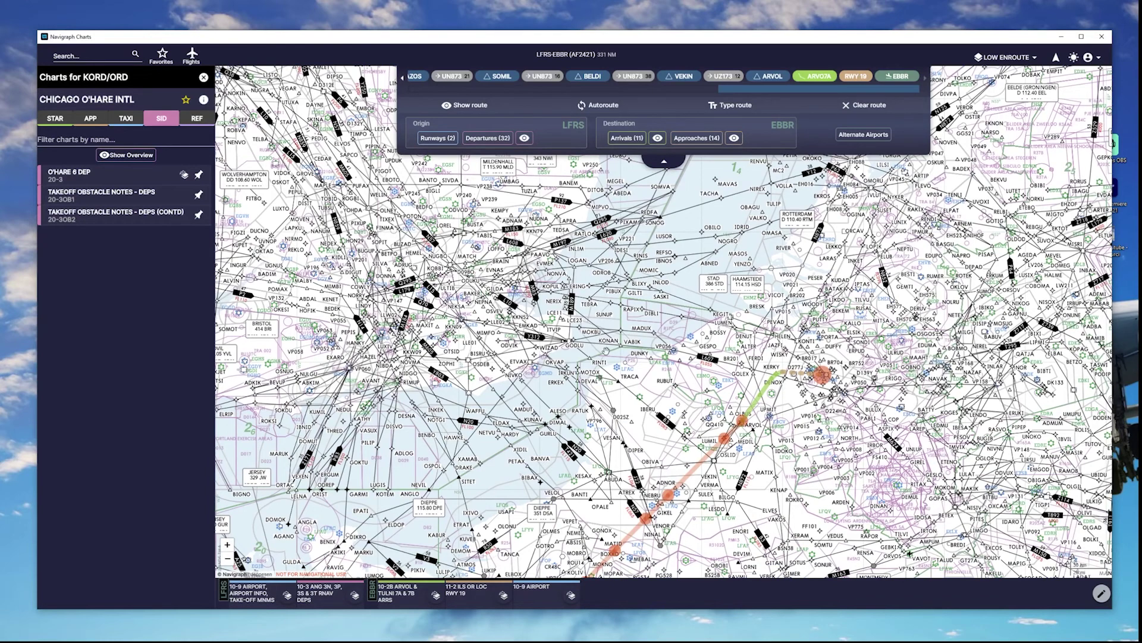
Step: Search for airport VNKT and show Kathmandu Tribhuvan Intl with its airport details on the map
left_click(81, 55)
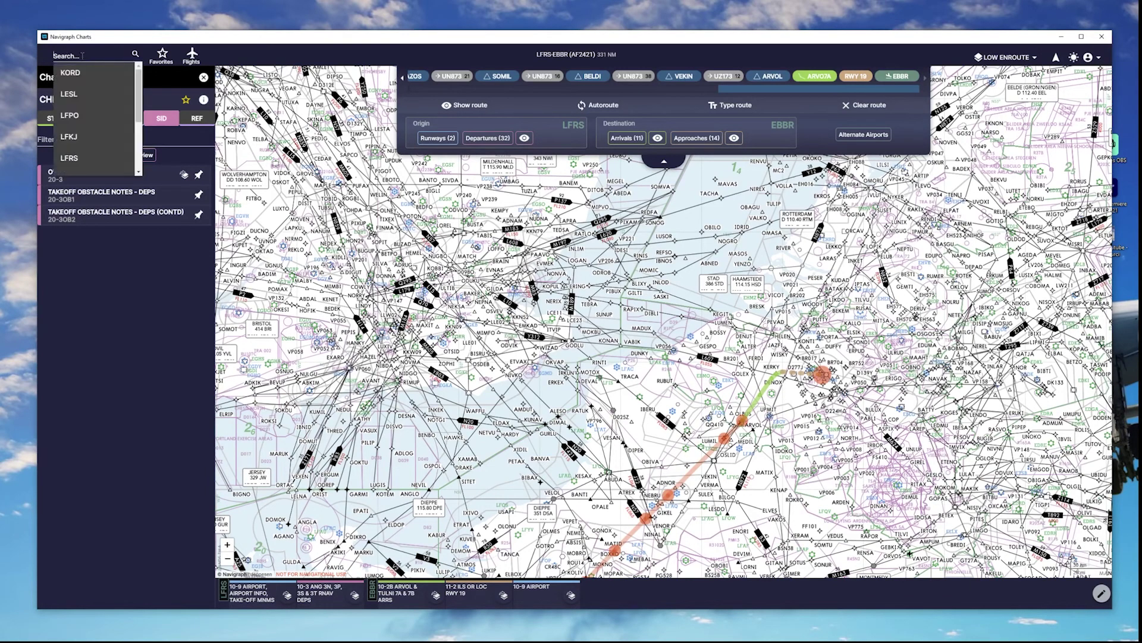
left_click_drag(139, 102, 130, 71)
type("n")
key("BackSpace")
type("vnkt")
key("Return")
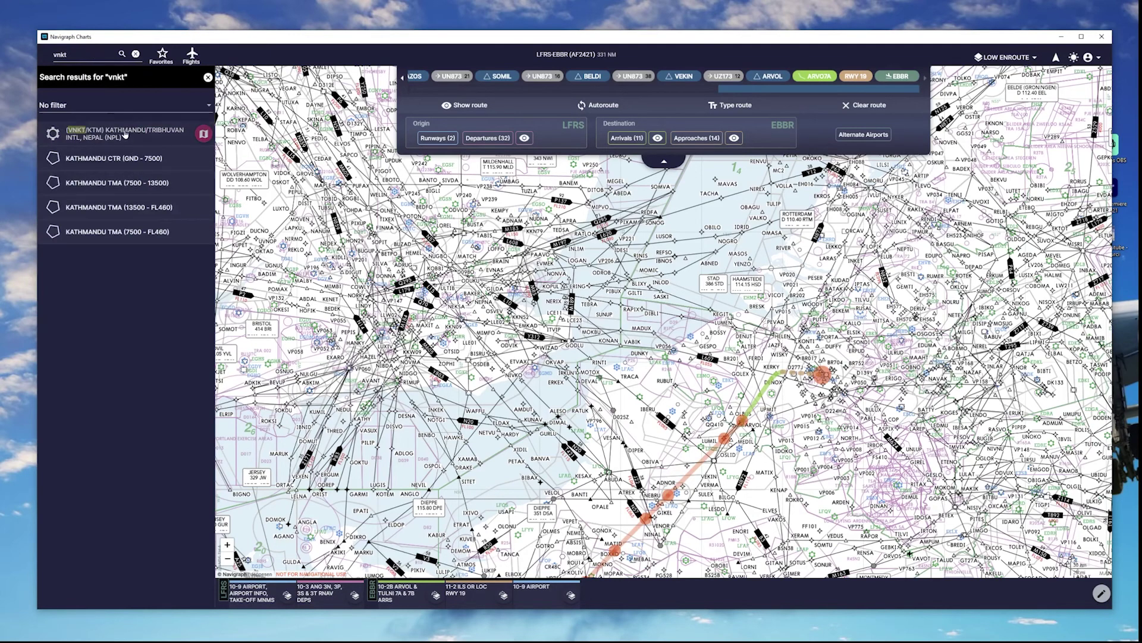
left_click(123, 133)
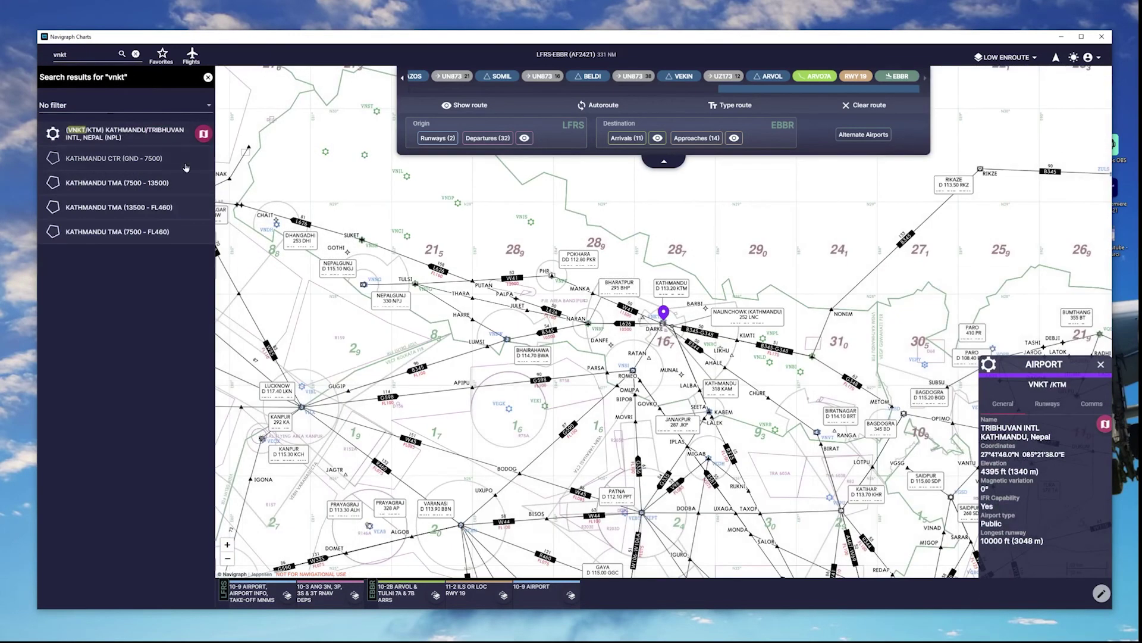
Step: Open VNKT's approach chart RNP RWY 02 (AR) 12-20, examine its approach path, and close it
left_click(204, 135)
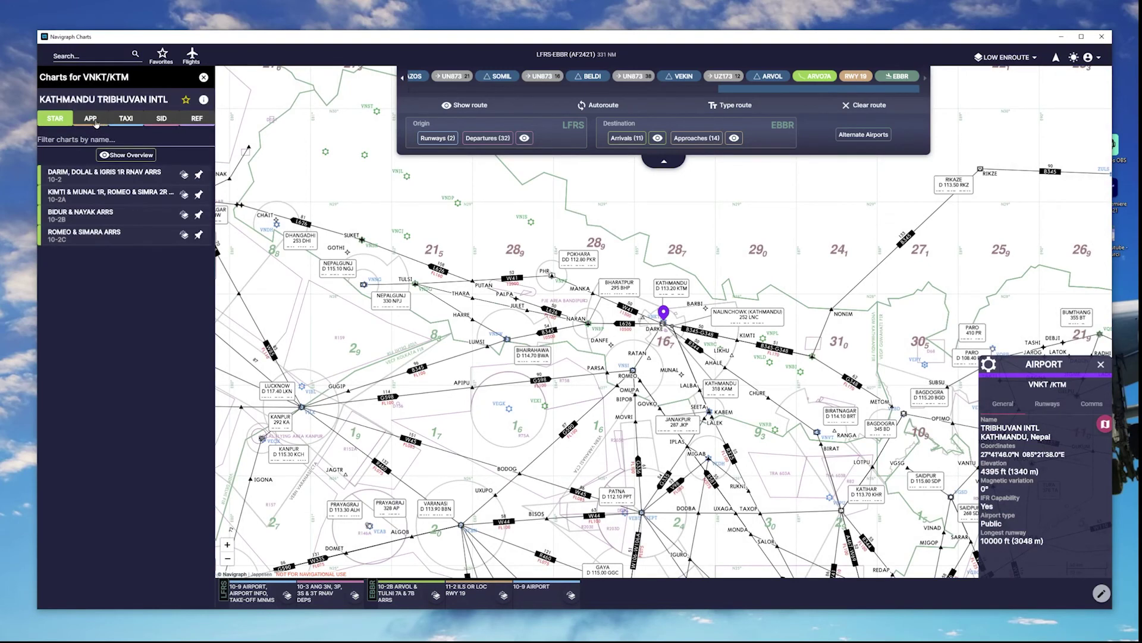
left_click(95, 121)
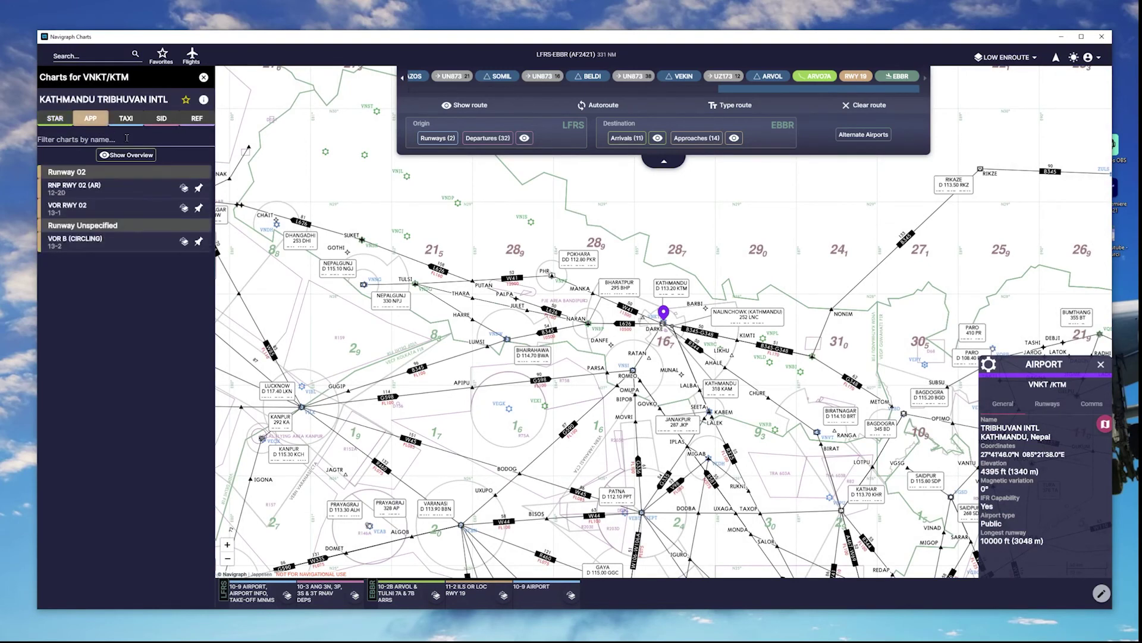
left_click(77, 191)
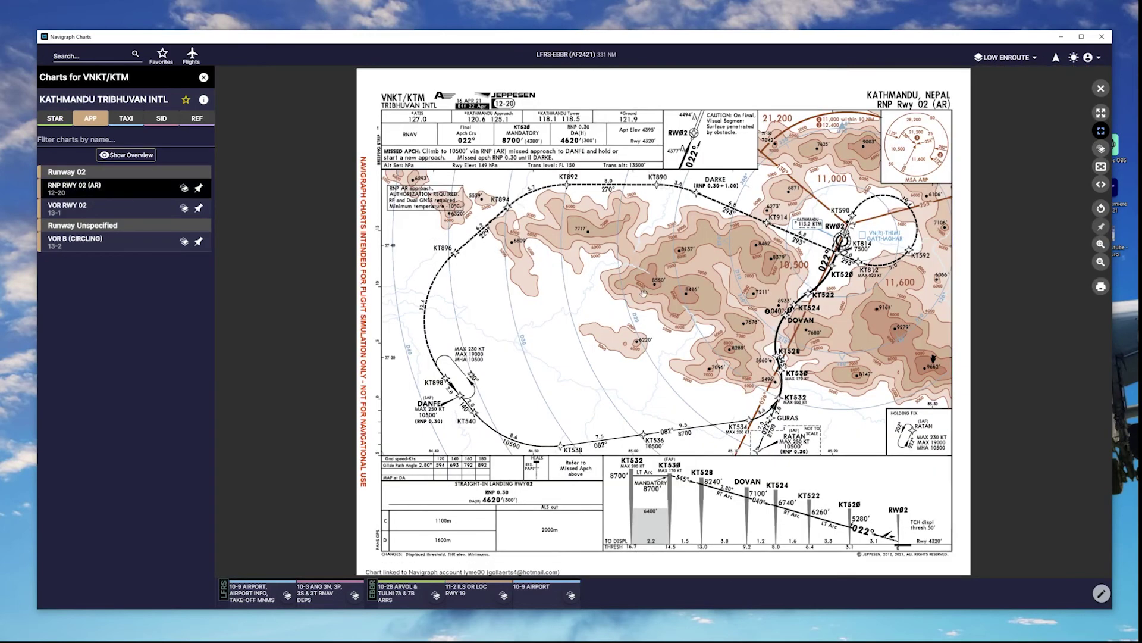
left_click_drag(637, 293, 622, 300)
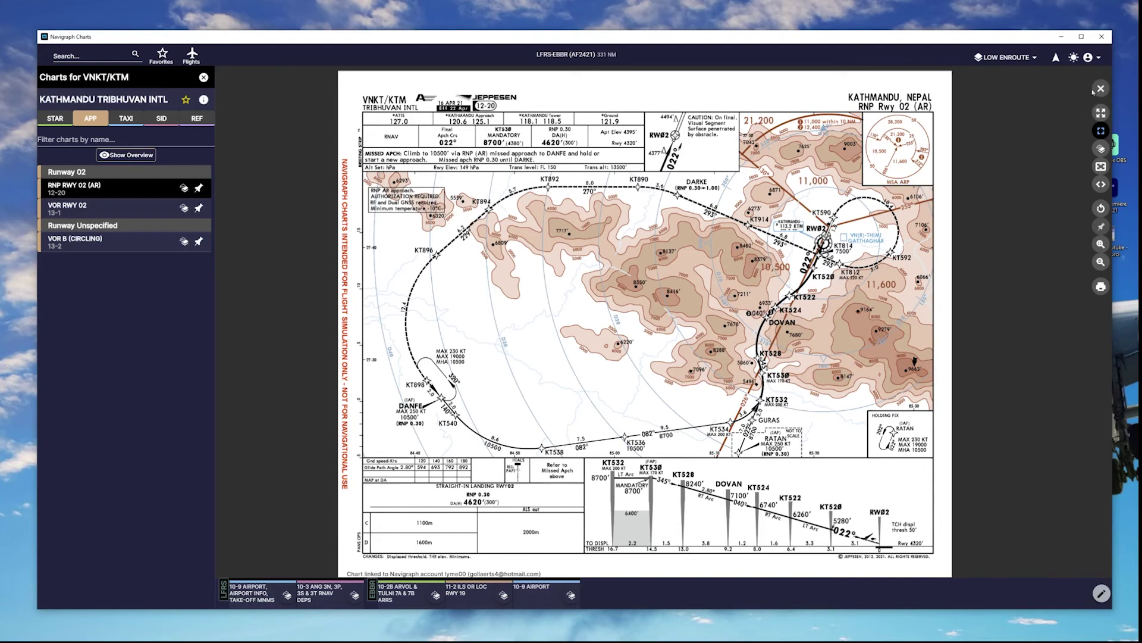
left_click(1100, 89)
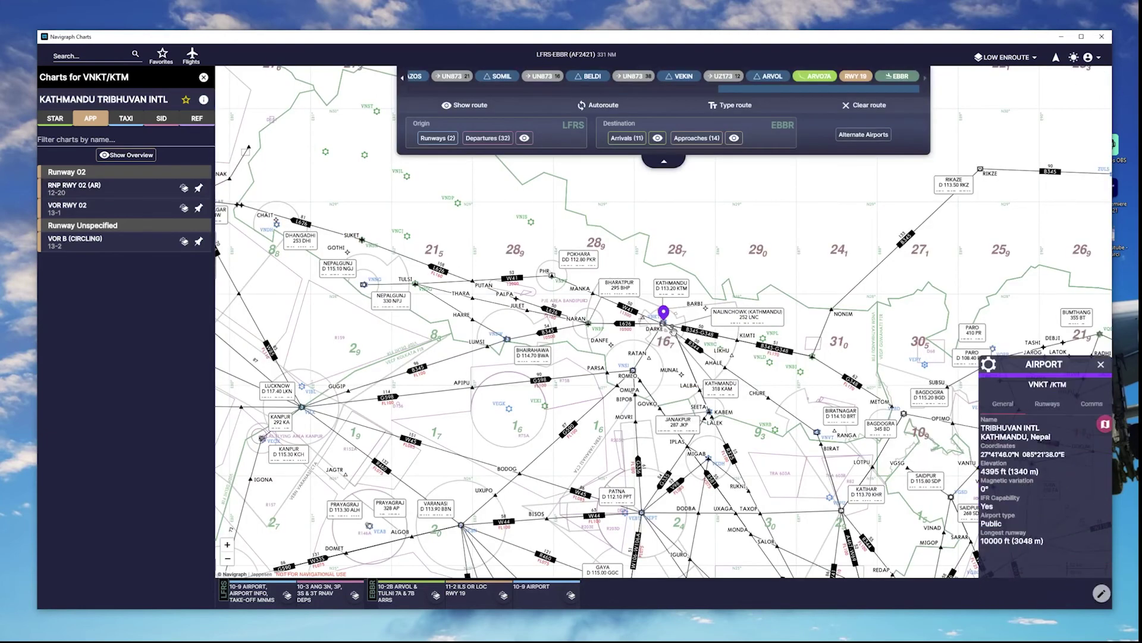
Step: Examine the enroute map from Kathmandu across northern India and the airways converging on Delhi
scroll(688, 341, "down", 4)
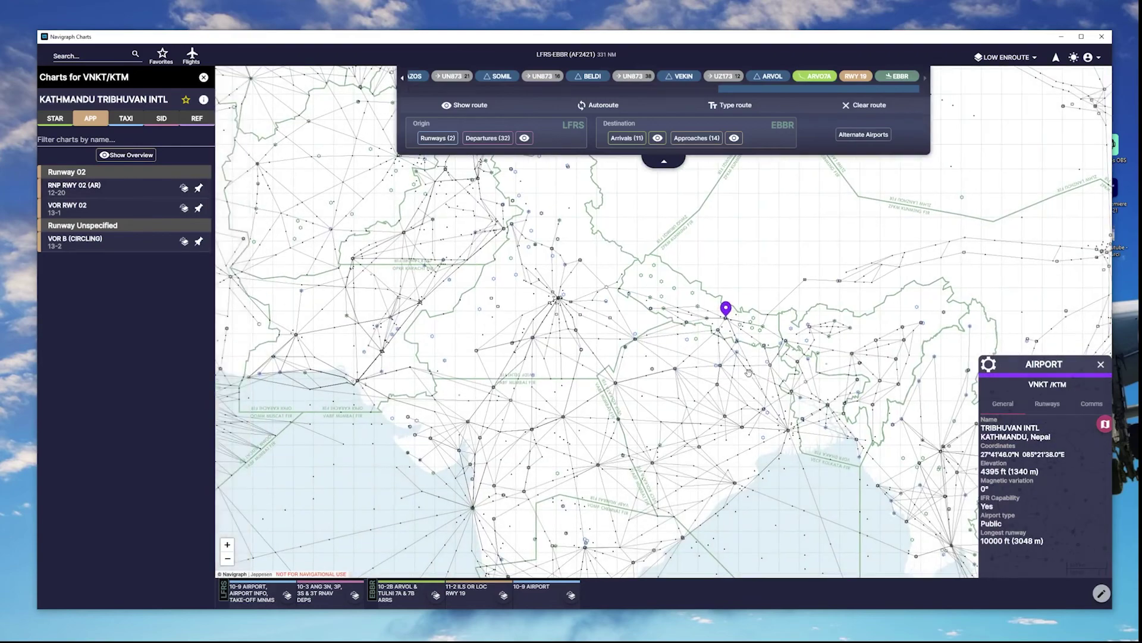
left_click_drag(749, 371, 795, 411)
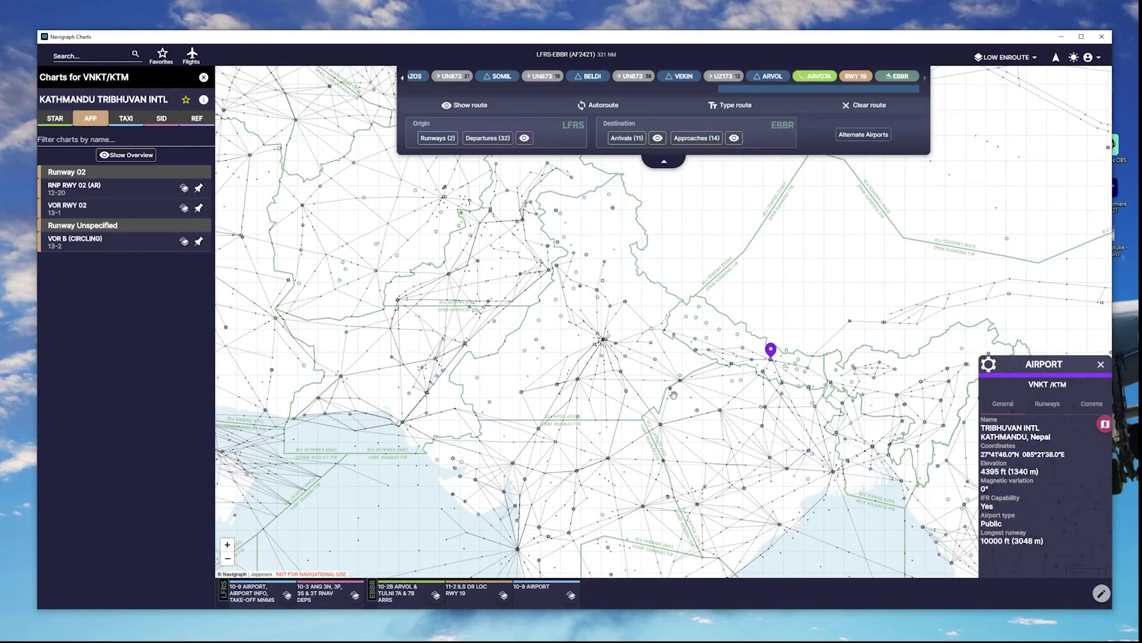
left_click_drag(625, 372, 654, 378)
scroll(654, 378, "up", 4)
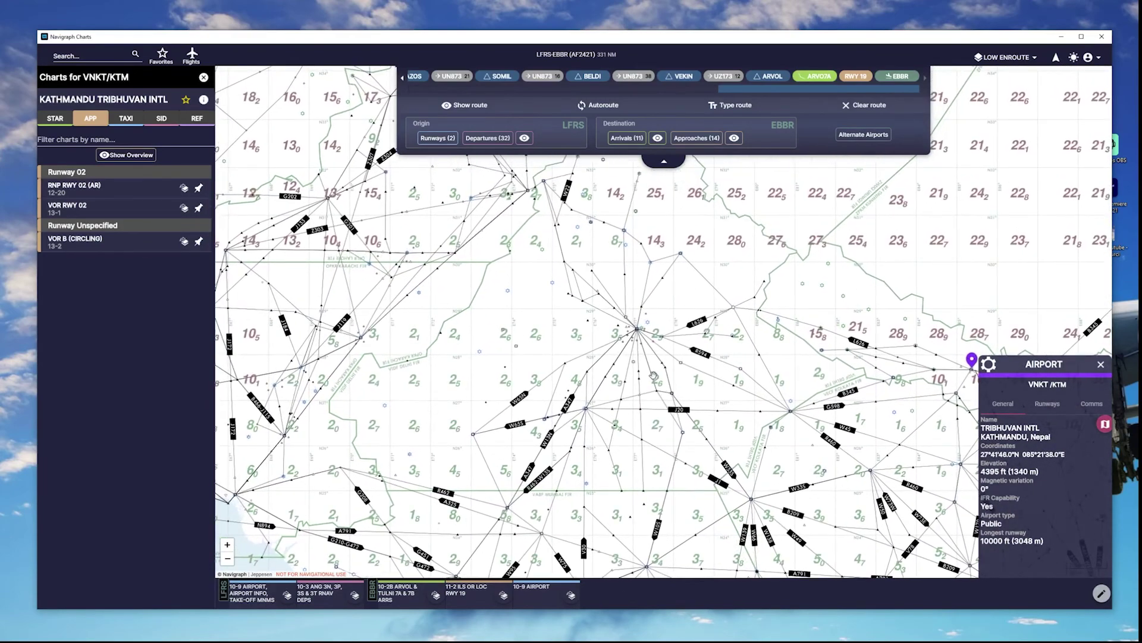
left_click_drag(624, 357, 622, 387)
scroll(620, 386, "up", 2)
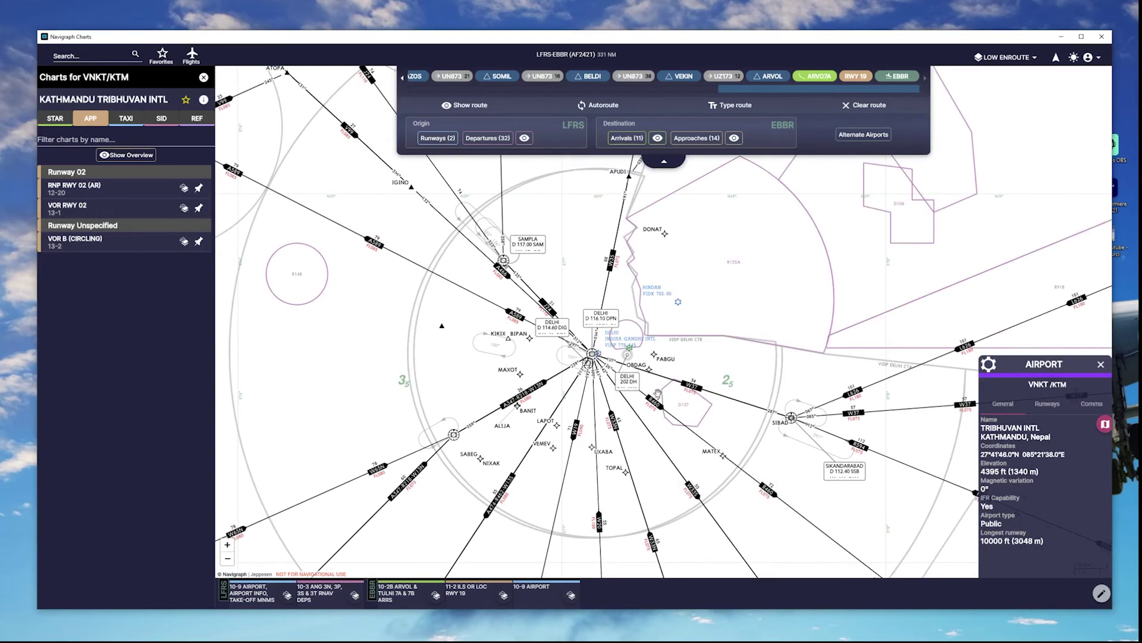
scroll(614, 360, "up", 2)
scroll(615, 360, "down", 2)
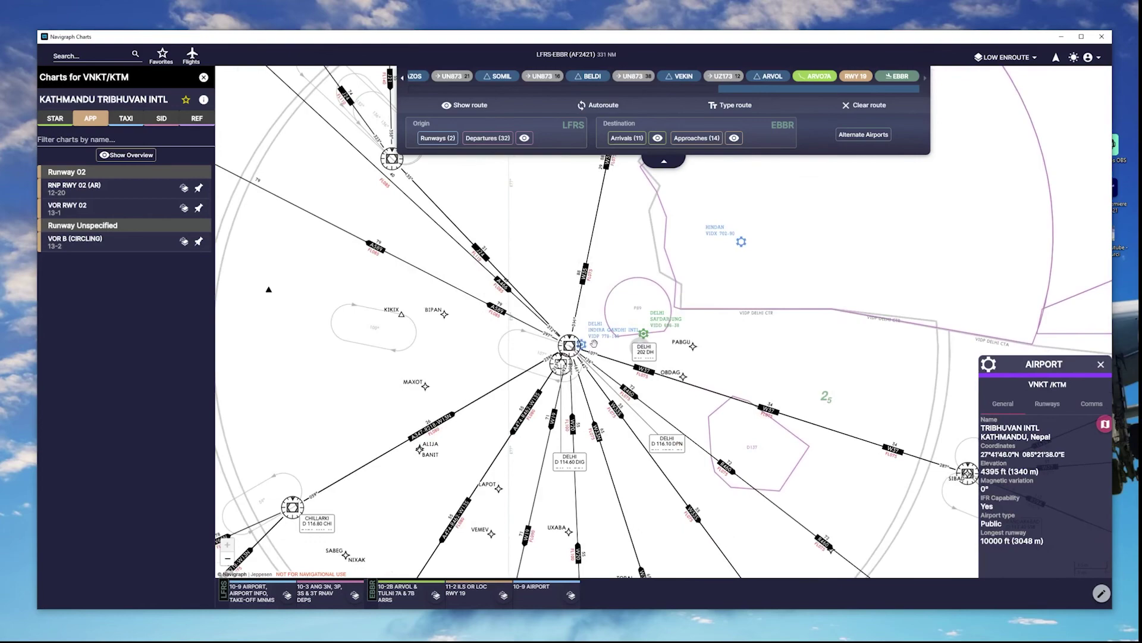
scroll(657, 357, "down", 2)
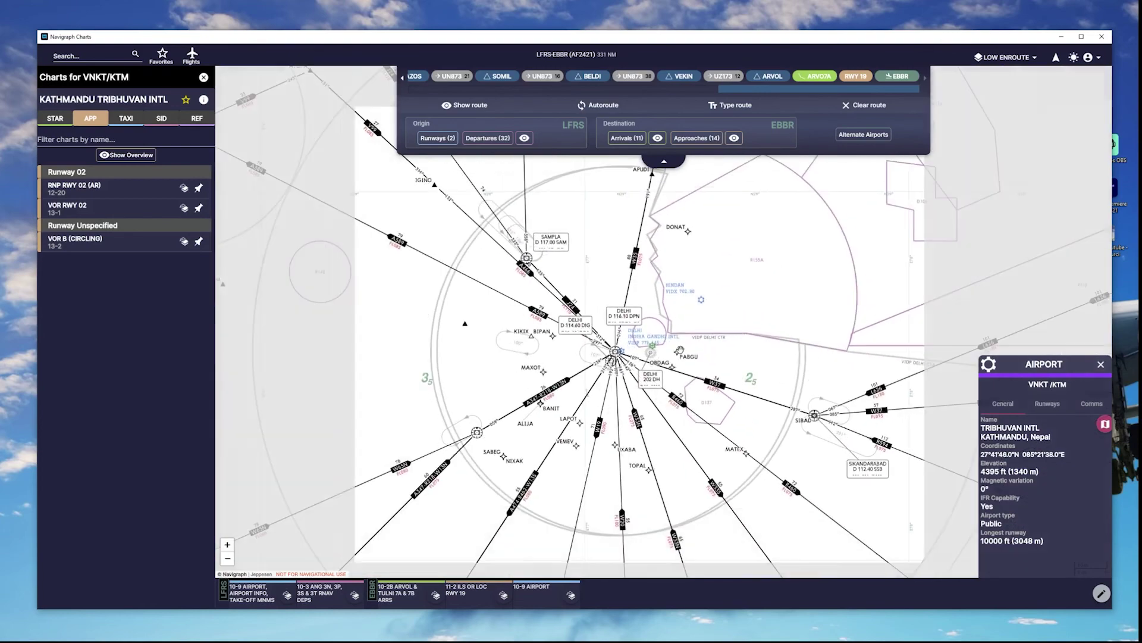
scroll(710, 354, "down", 2)
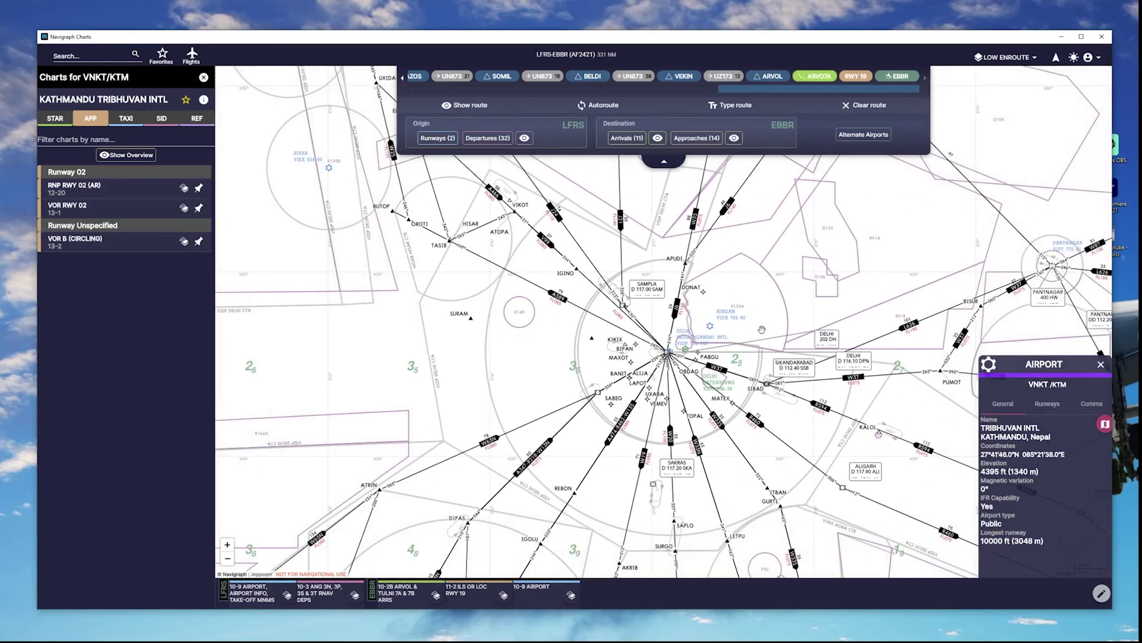
Step: Close the VNKT airport details and minimize the Navigraph Charts window
left_click_drag(815, 342, 767, 324)
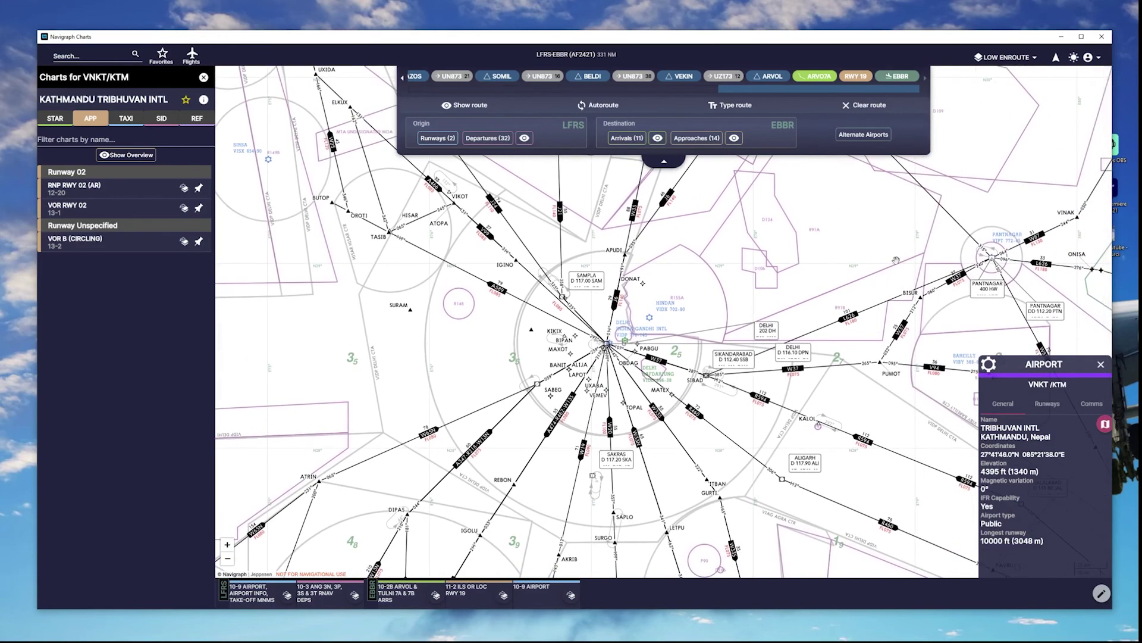
left_click(1101, 365)
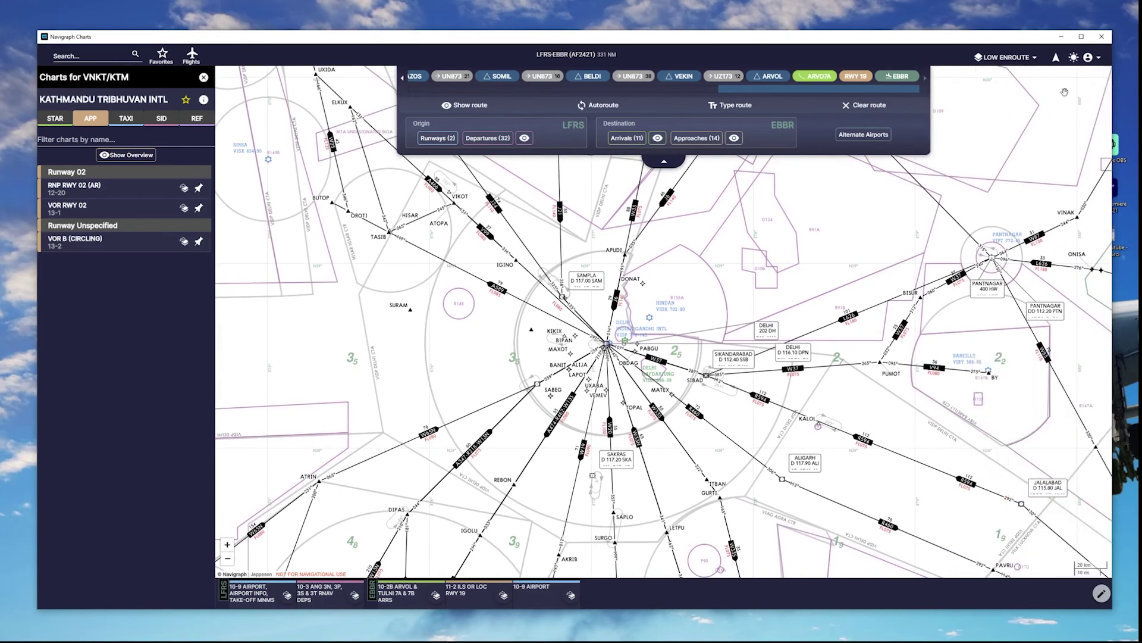
left_click(1062, 36)
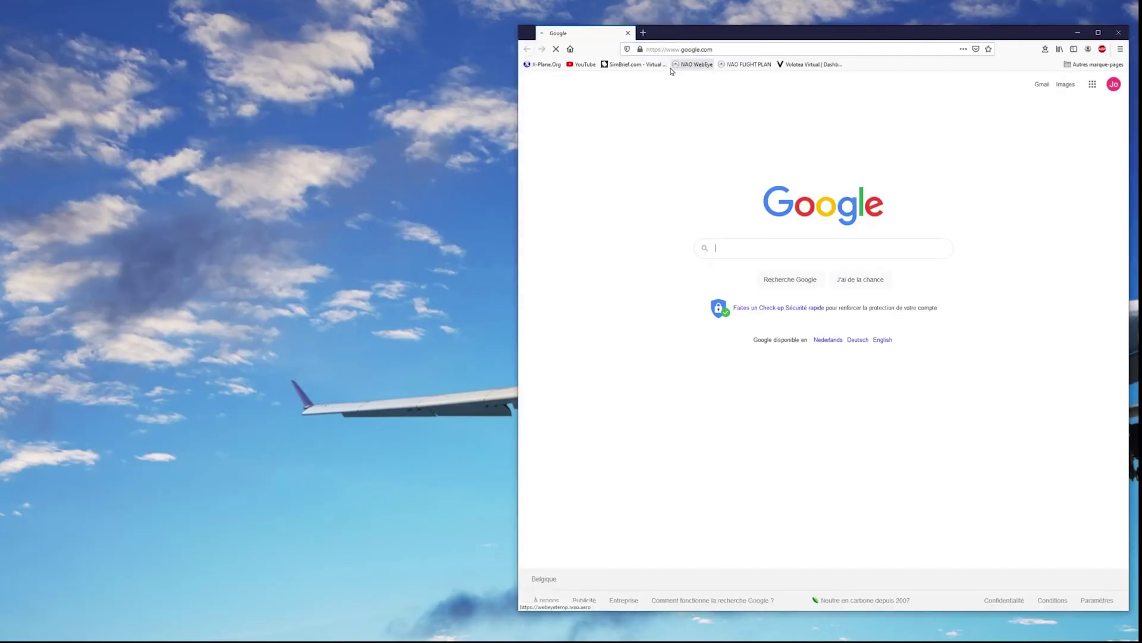
Step: Switch to the SimBrief website in the browser and log in with the saved account username and password
left_click(638, 67)
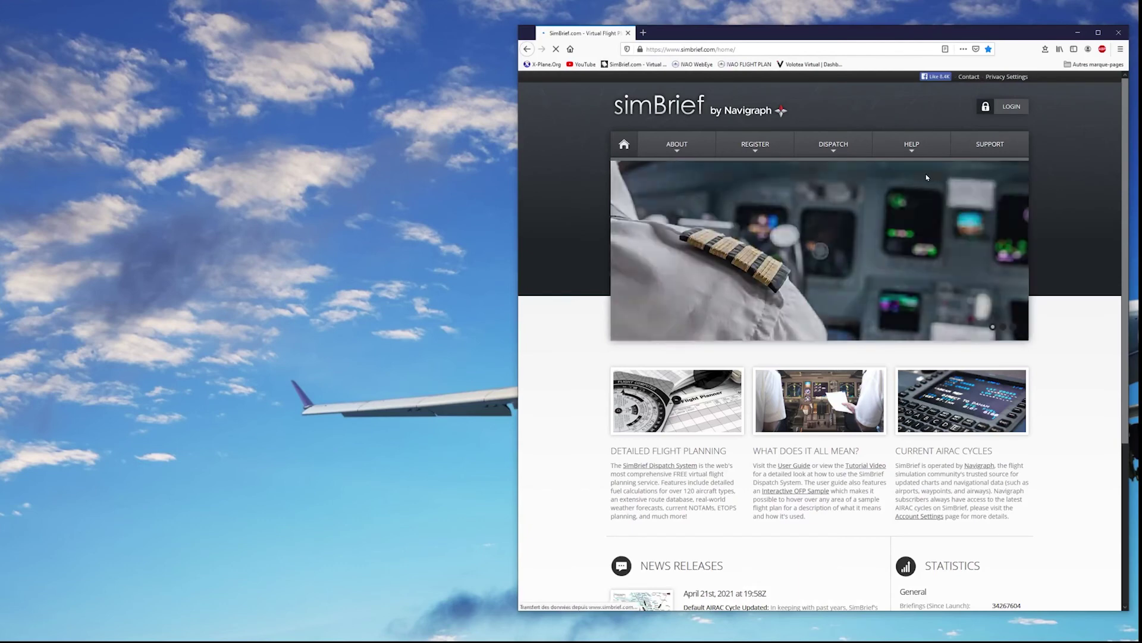
left_click(1011, 107)
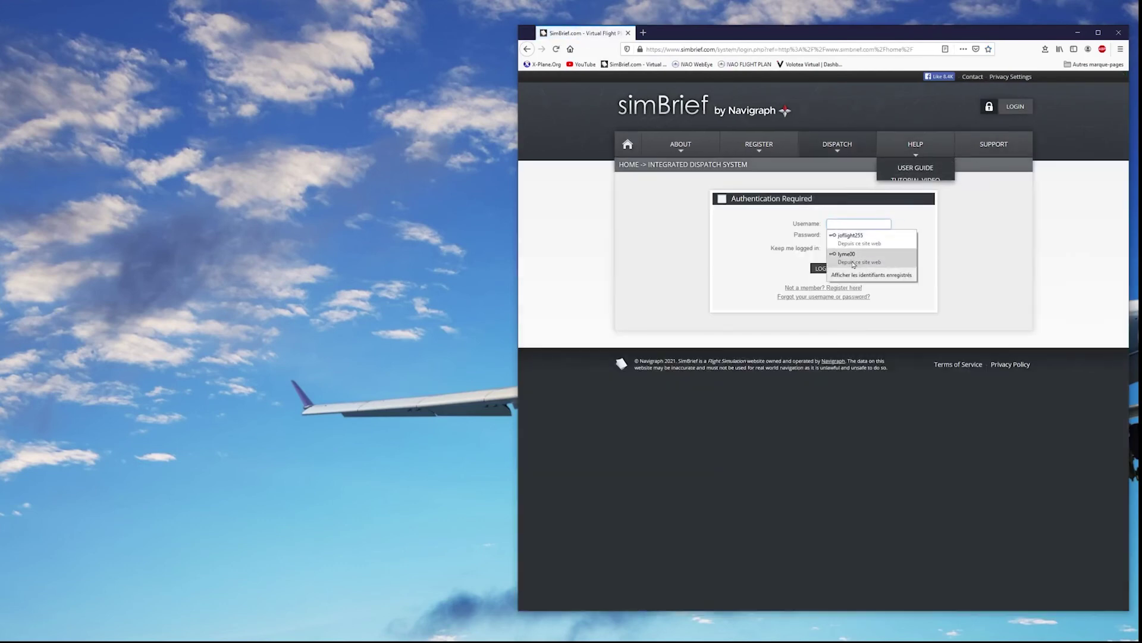
left_click(850, 236)
left_click(819, 269)
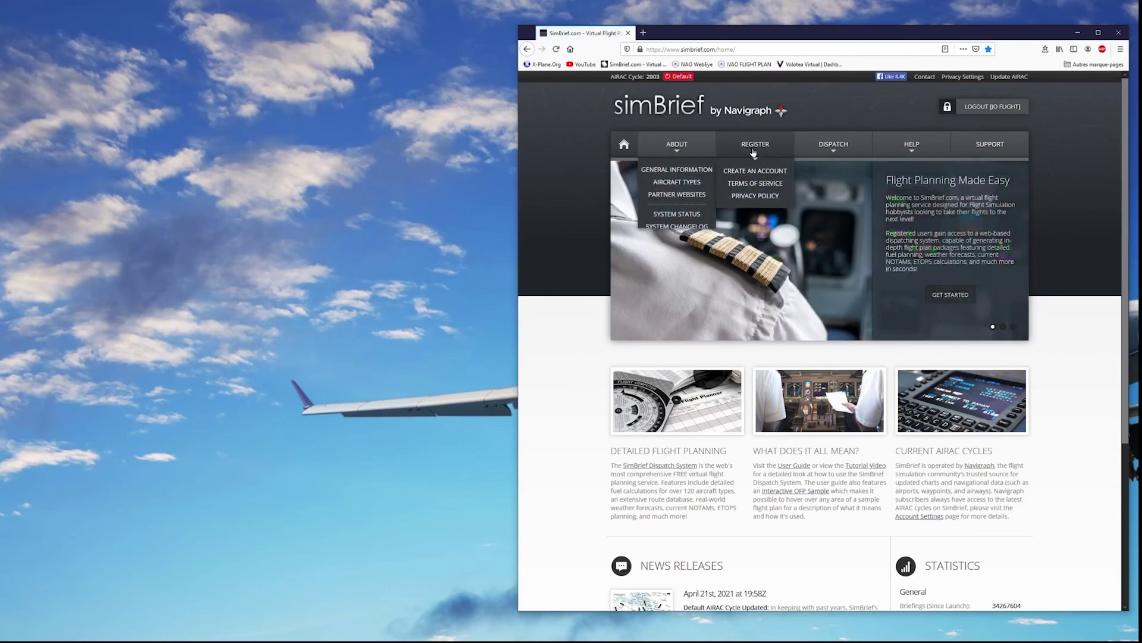
Step: Create a new dispatch flight from LFRS to EBBR with the A319P - A319-100 airframe
mouse_move(828, 146)
left_click(833, 171)
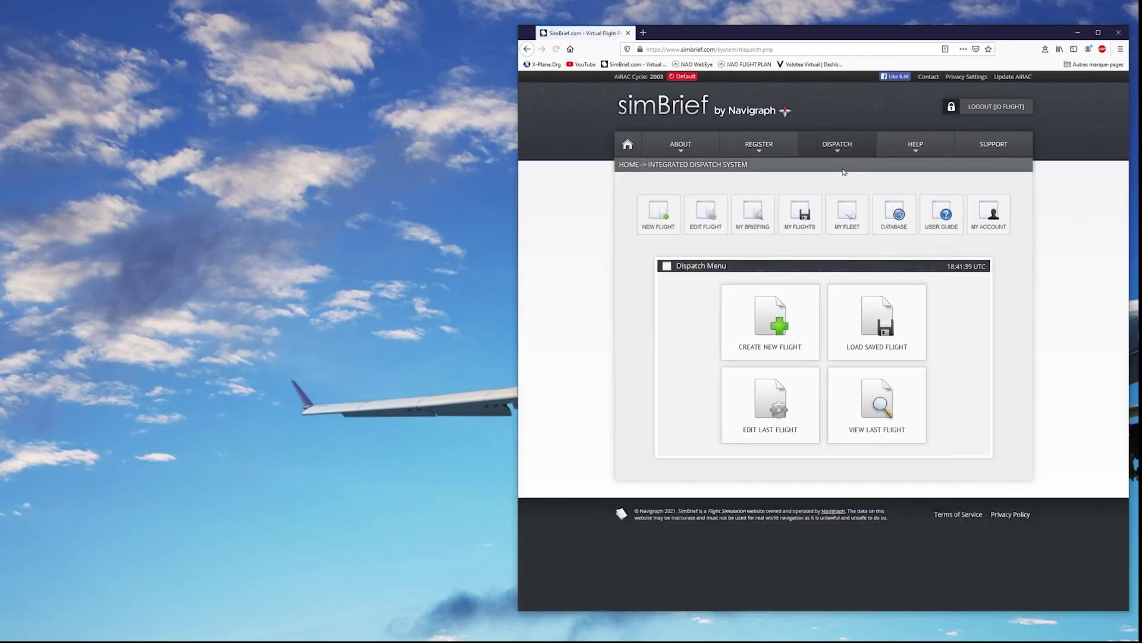
left_click(780, 318)
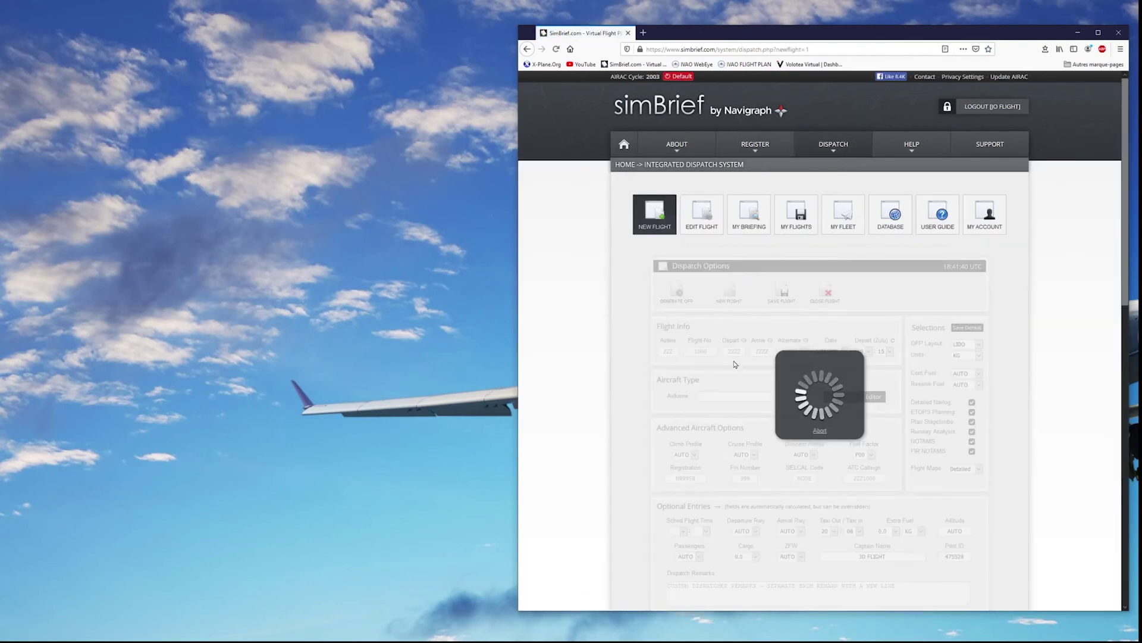
type("LFRS")
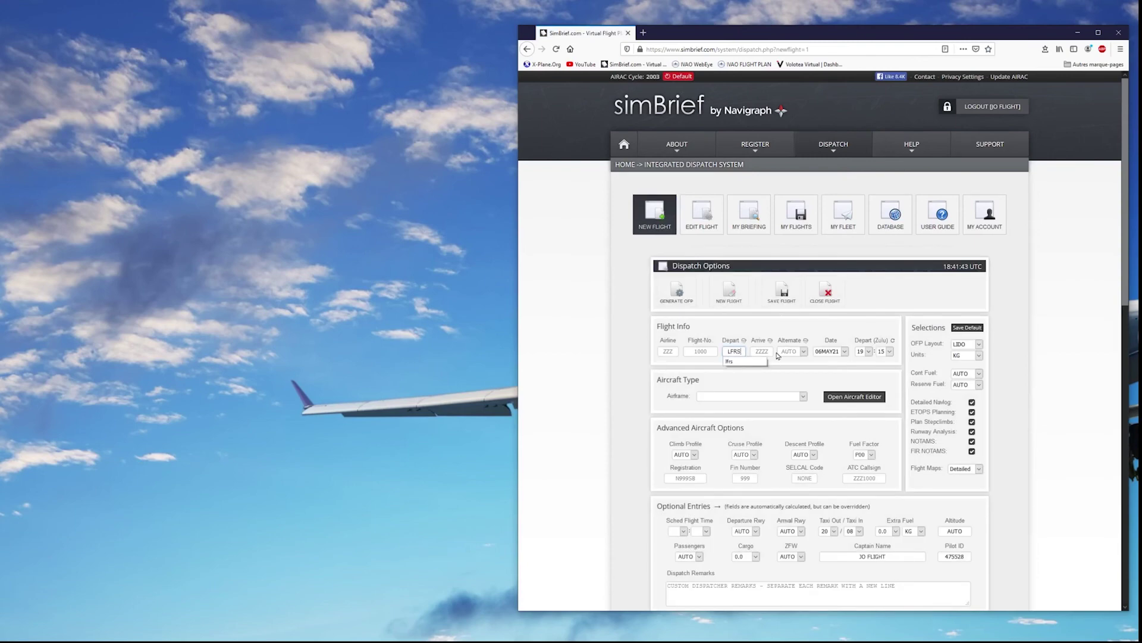
left_click(772, 352)
type("EBBR")
left_click(803, 396)
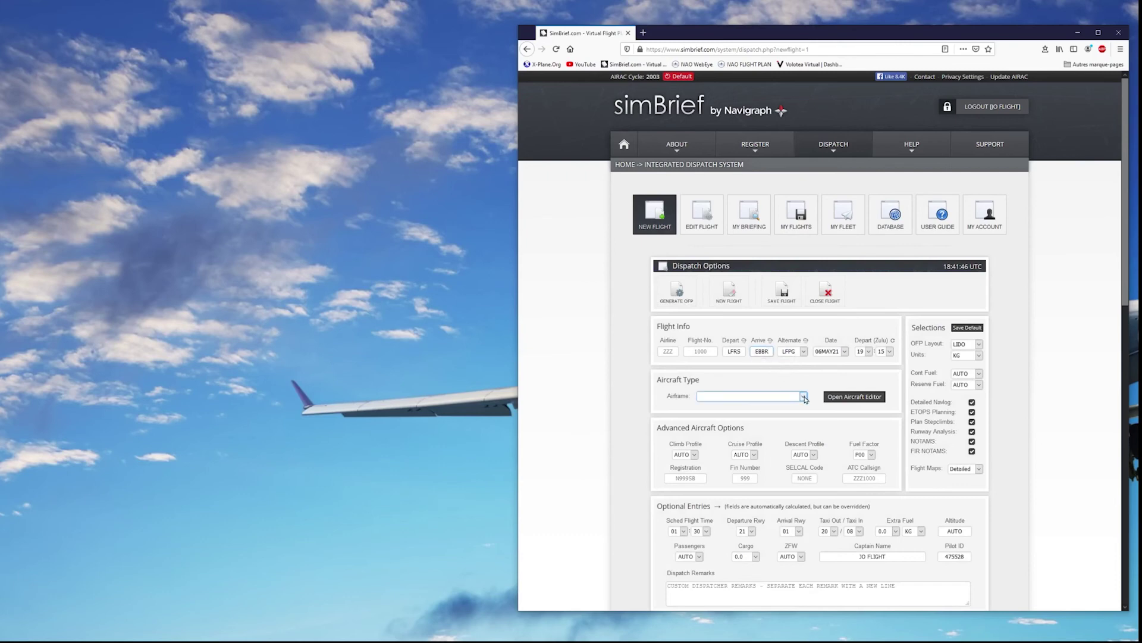
left_click(744, 413)
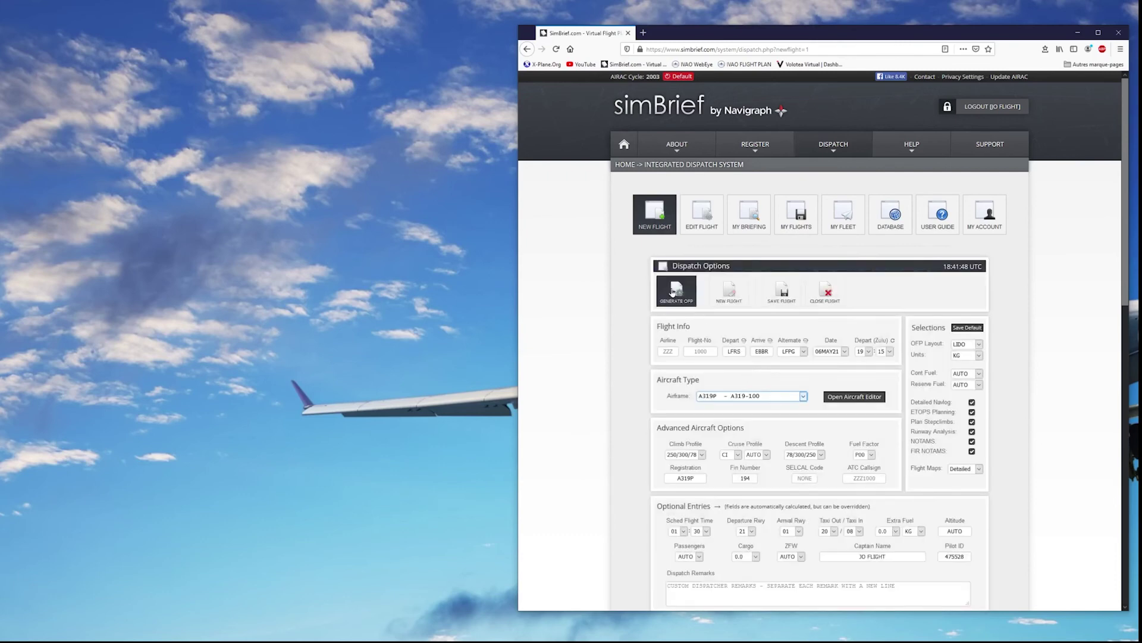
Step: Generate the OFP for the LFRS-EBBR flight and widen the browser window
left_click(673, 292)
left_click(801, 365)
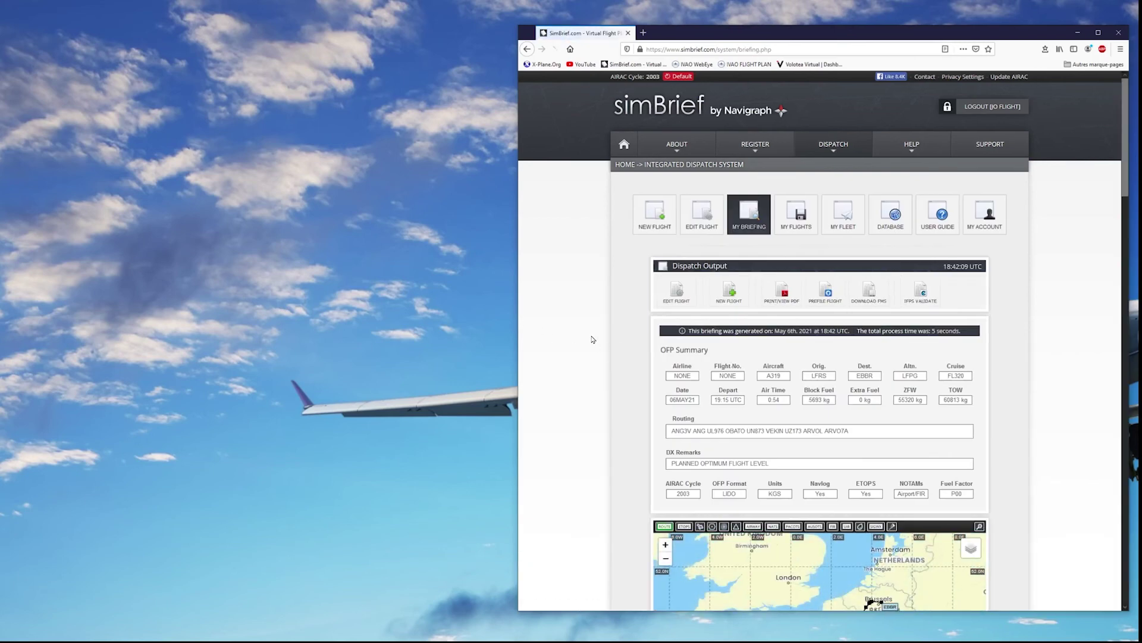
left_click_drag(518, 327, 239, 327)
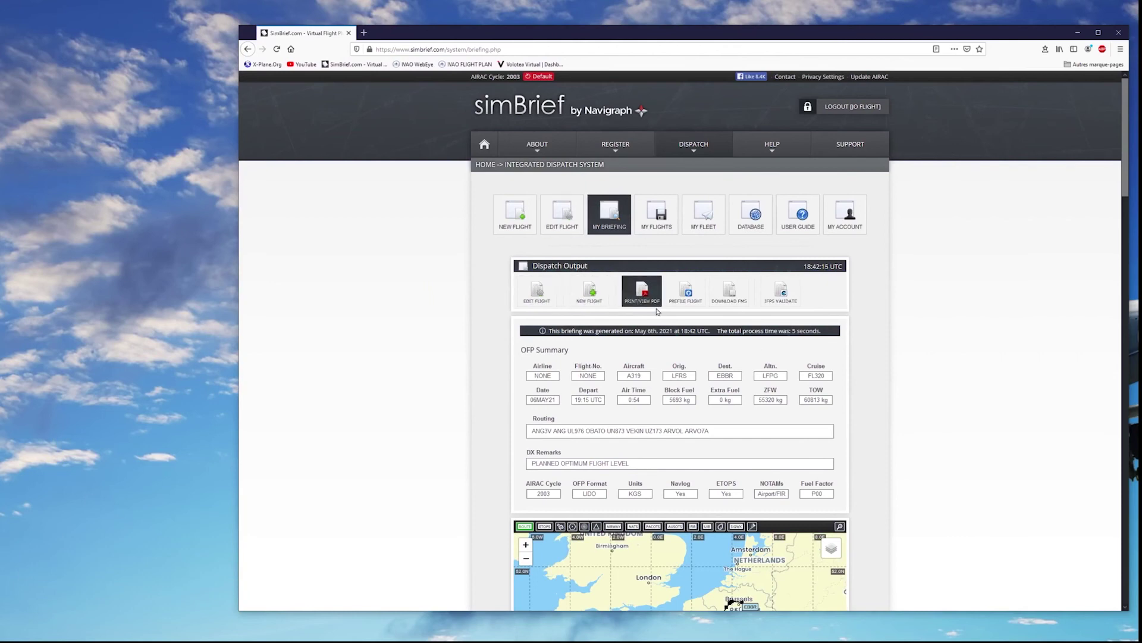
Step: Examine the briefing's route map, paperwork preview, simulator download formats, weather and NOTAMs, and network prefile options
scroll(956, 307, "down", 2)
scroll(958, 301, "down", 15)
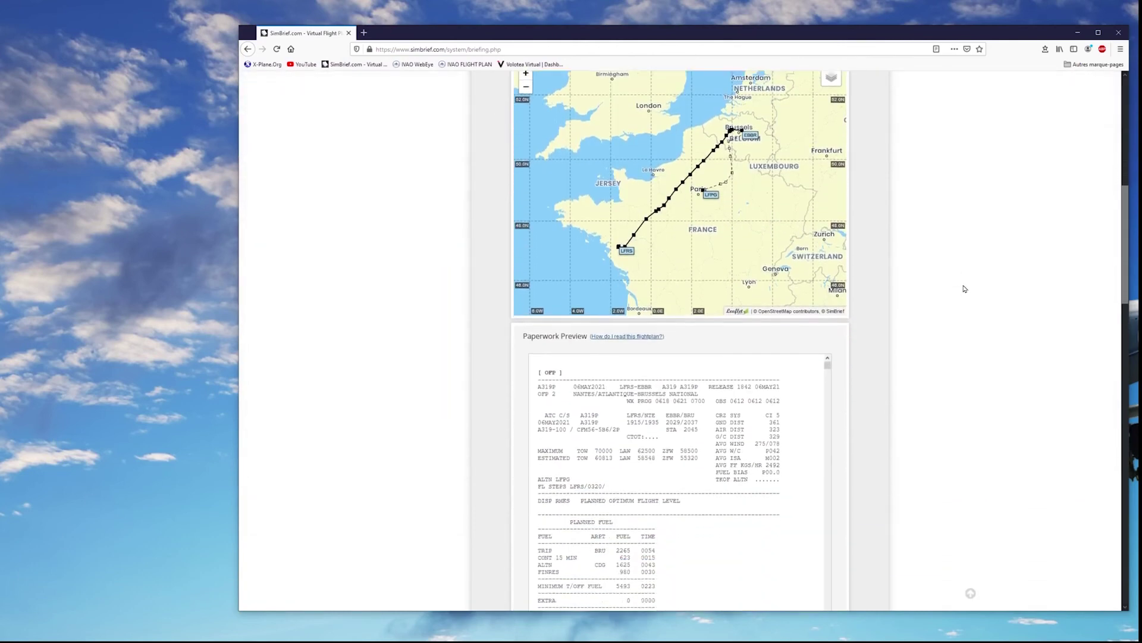
scroll(966, 288, "down", 3)
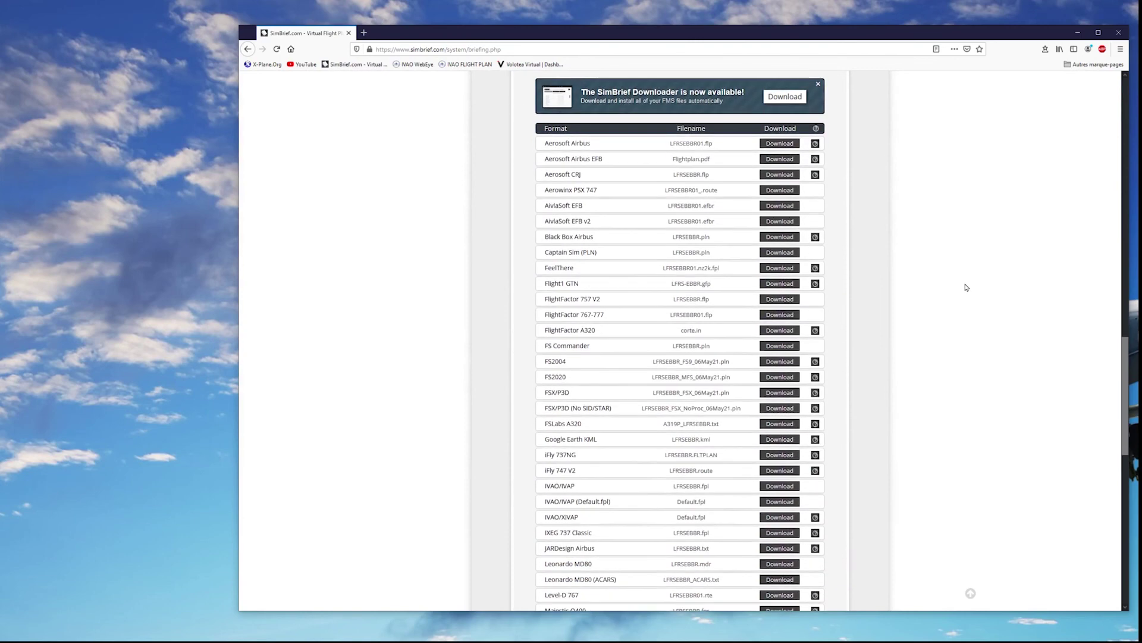
scroll(971, 271, "down", 1)
scroll(969, 270, "up", 1)
scroll(967, 262, "down", 1)
scroll(967, 261, "down", 2)
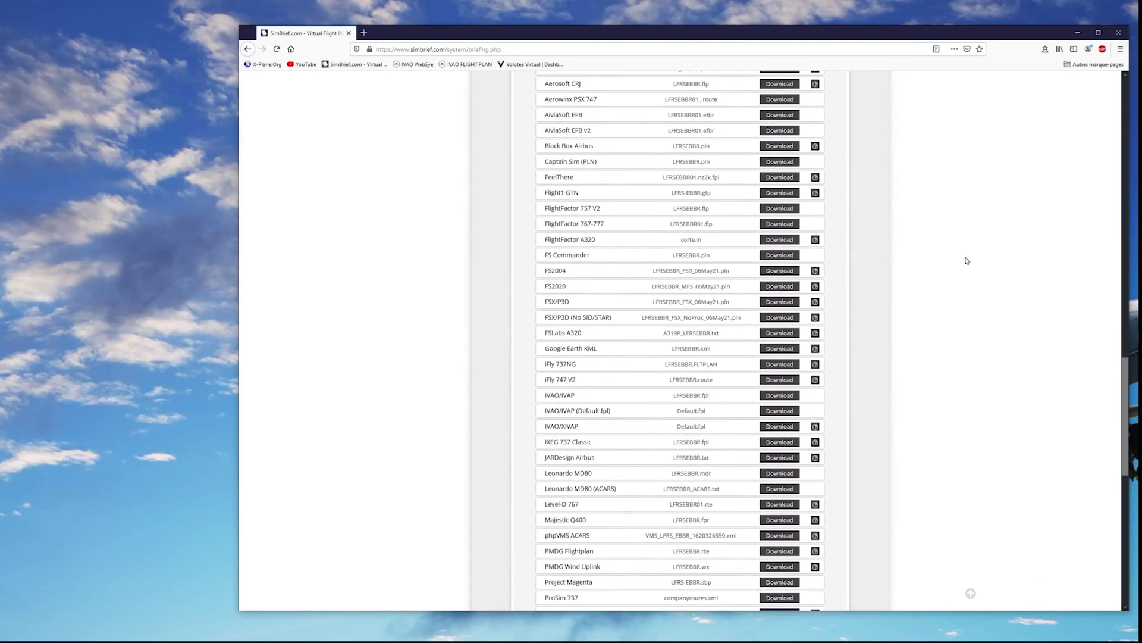
scroll(975, 337, "down", 1)
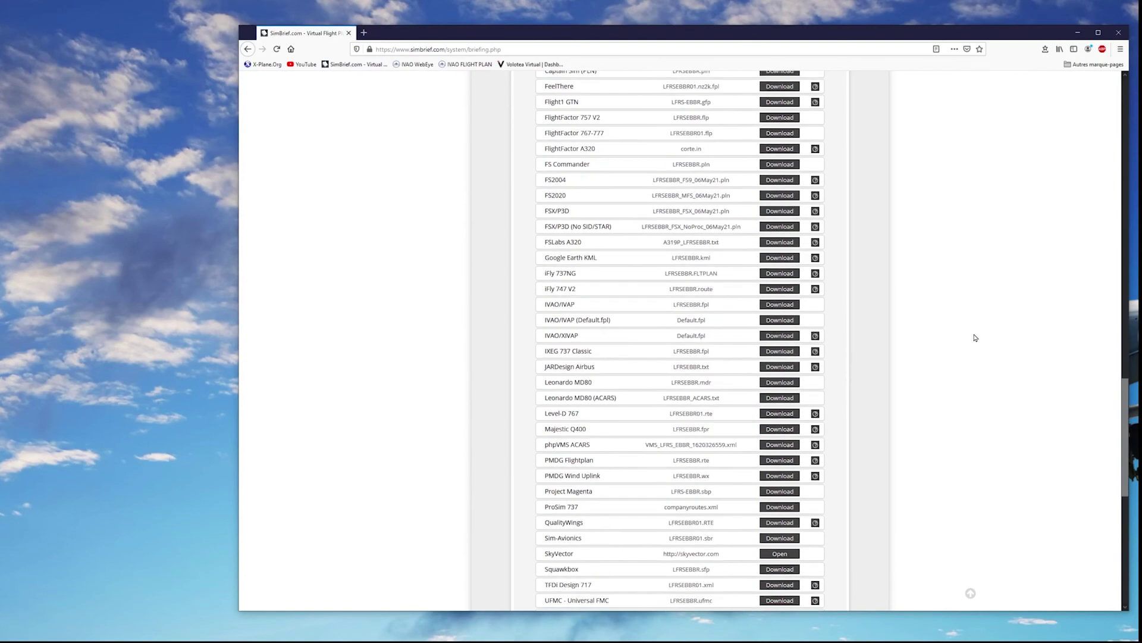
mouse_move(566, 311)
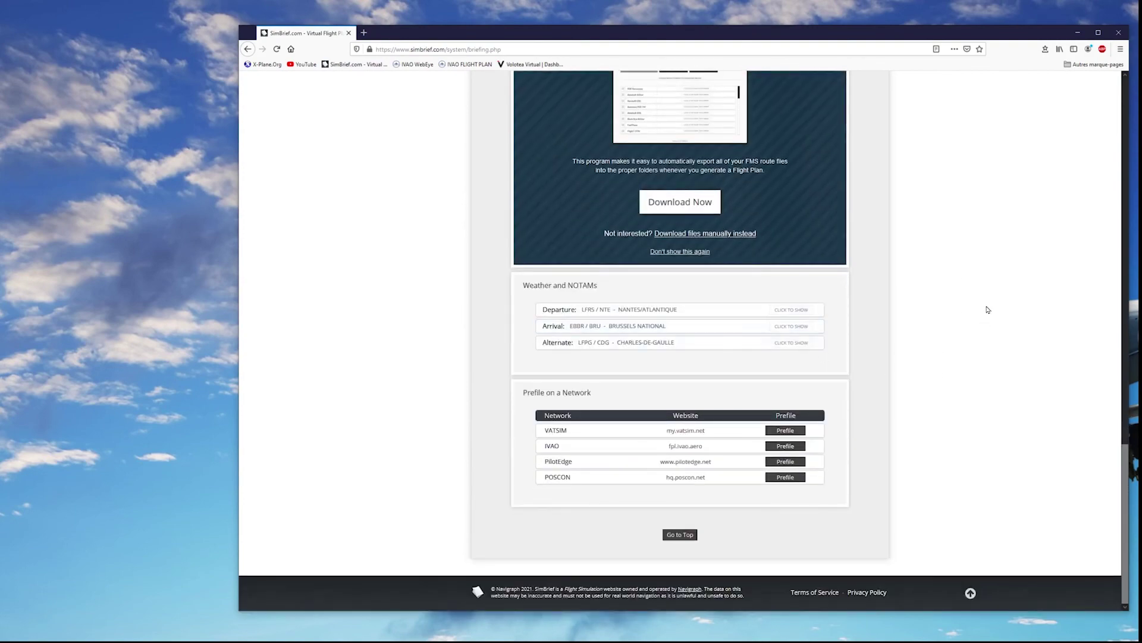
scroll(986, 304, "up", 5)
scroll(984, 300, "down", 5)
Step: Go back to the expired OFP generation page and resubmit it to regenerate the briefing package
left_click(247, 49)
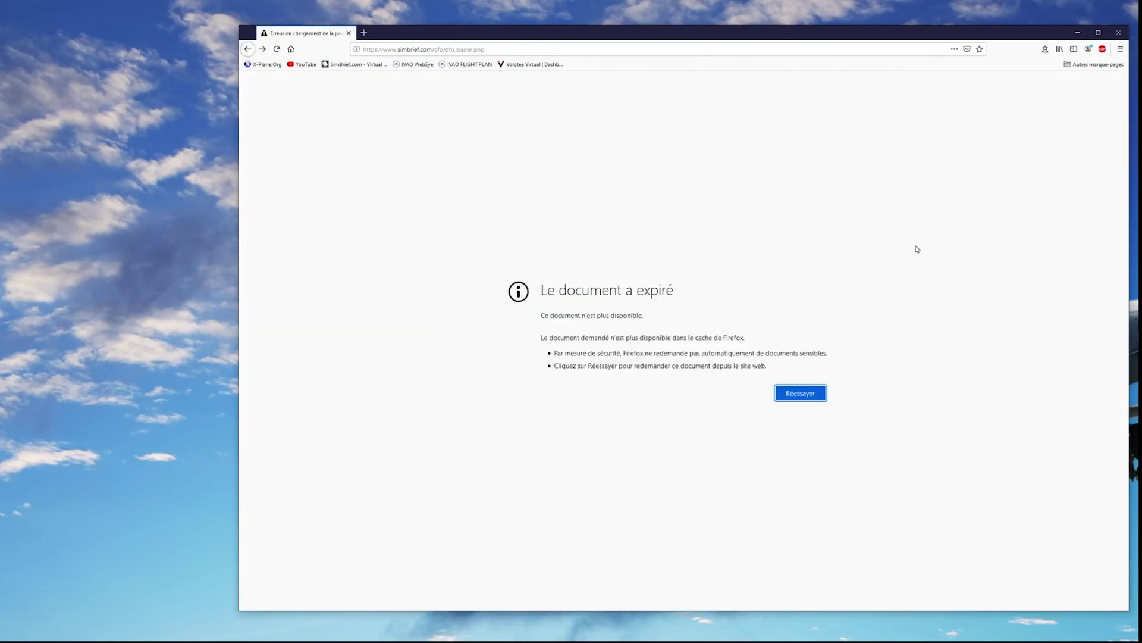
left_click(801, 394)
left_click(870, 280)
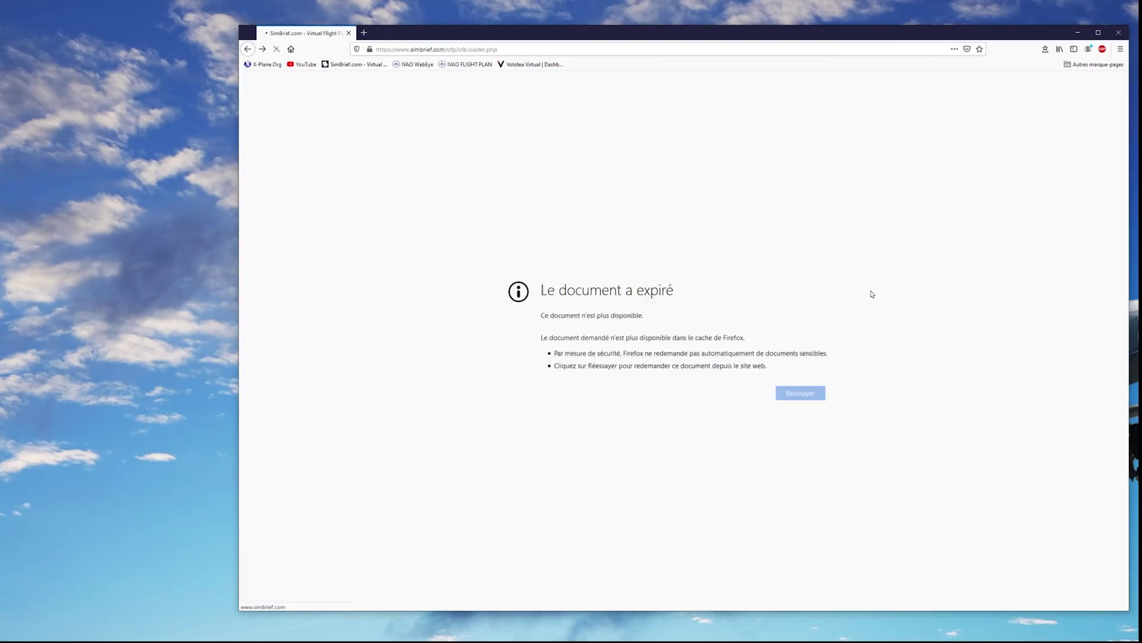
left_click(665, 336)
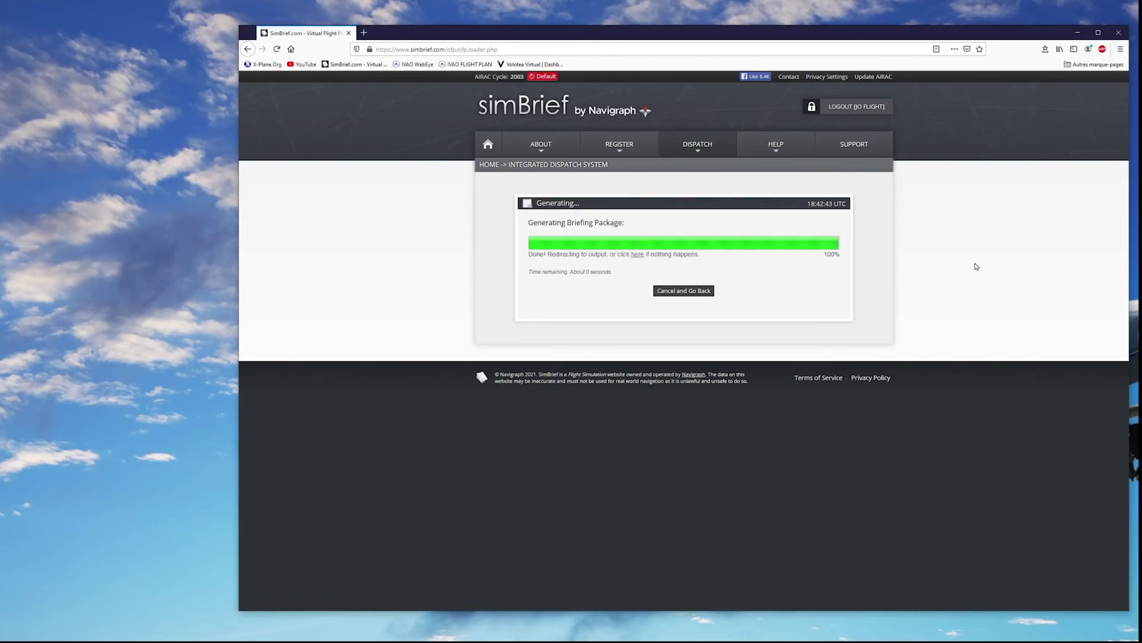
Step: Review the regenerated briefing's flight plan download formats, planned fuel and Downloader section, and return to the OFP summary
scroll(977, 274, "down", 8)
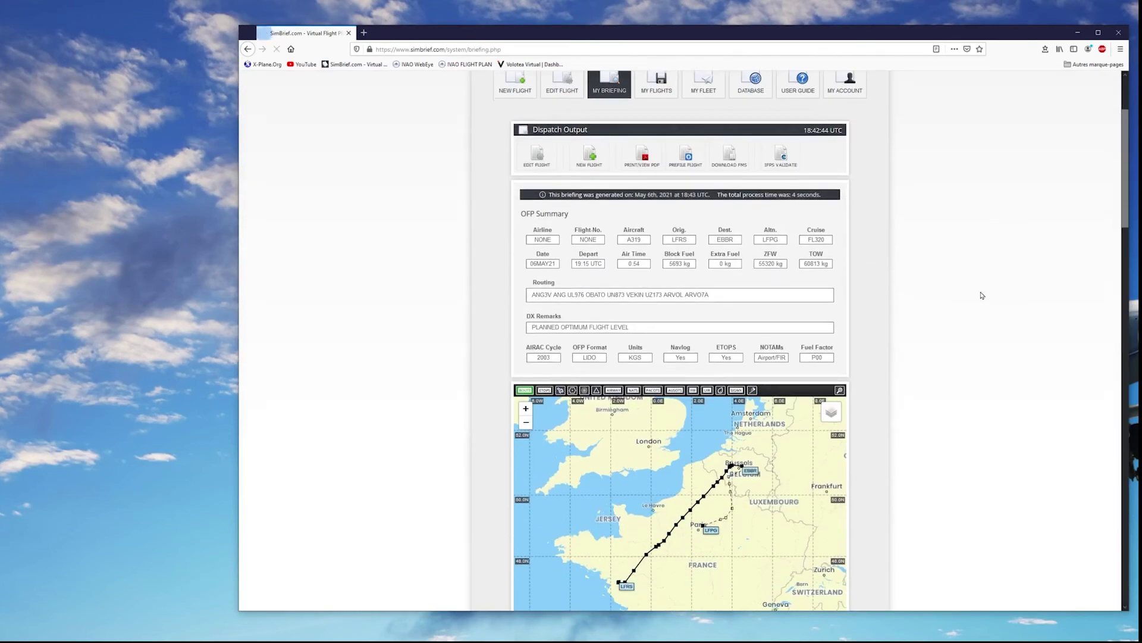
scroll(976, 292, "down", 15)
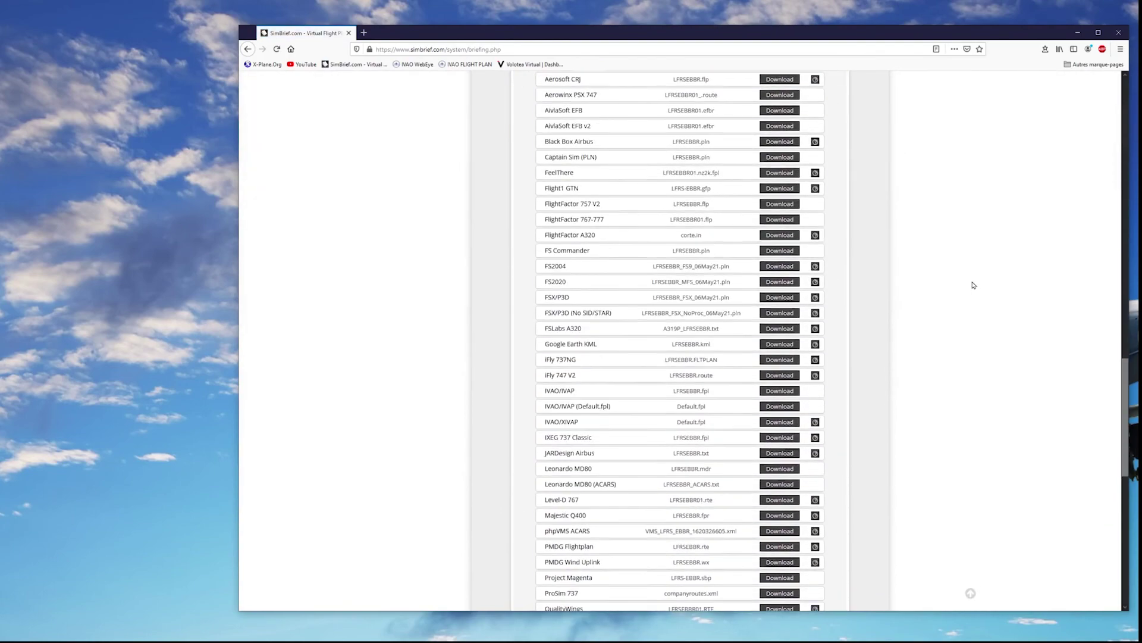
scroll(974, 285, "down", 2)
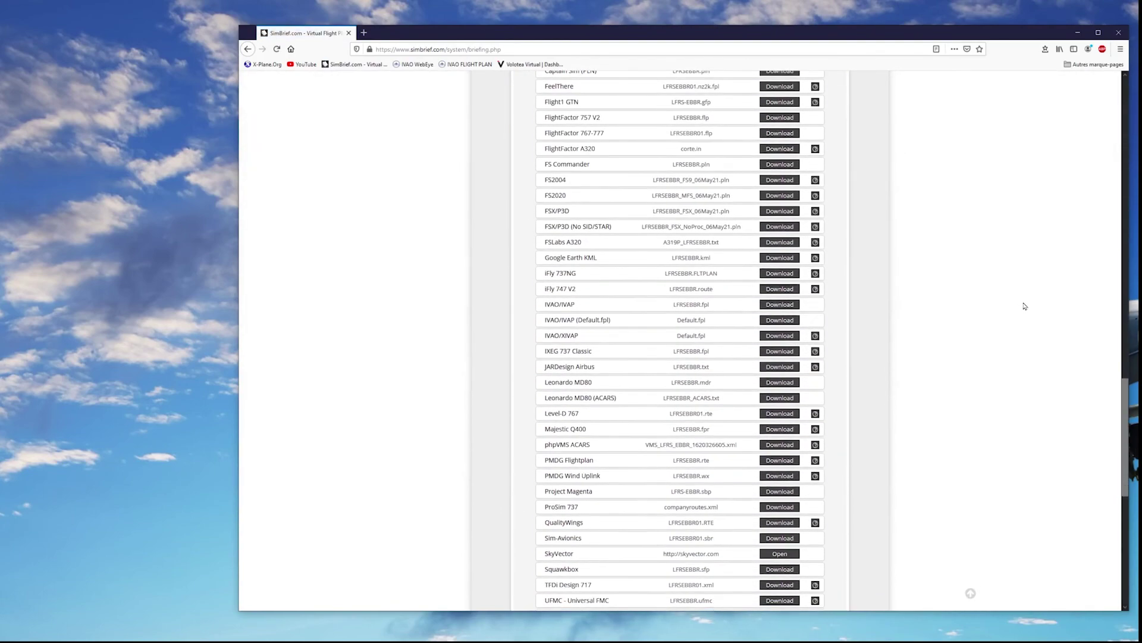
mouse_move(552, 371)
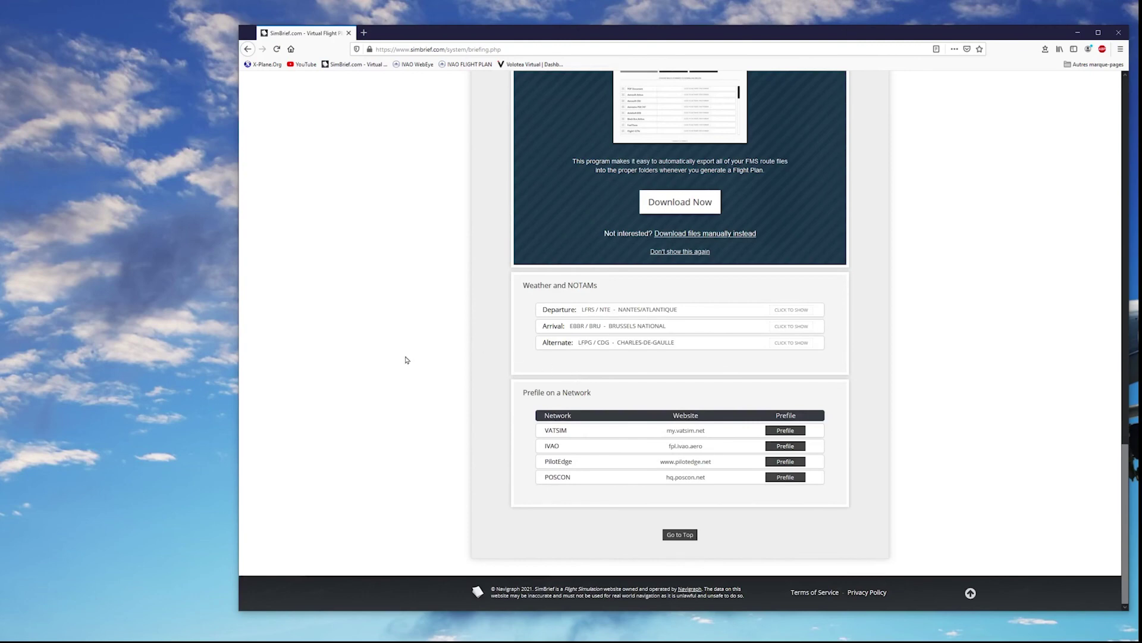
scroll(407, 360, "up", 6)
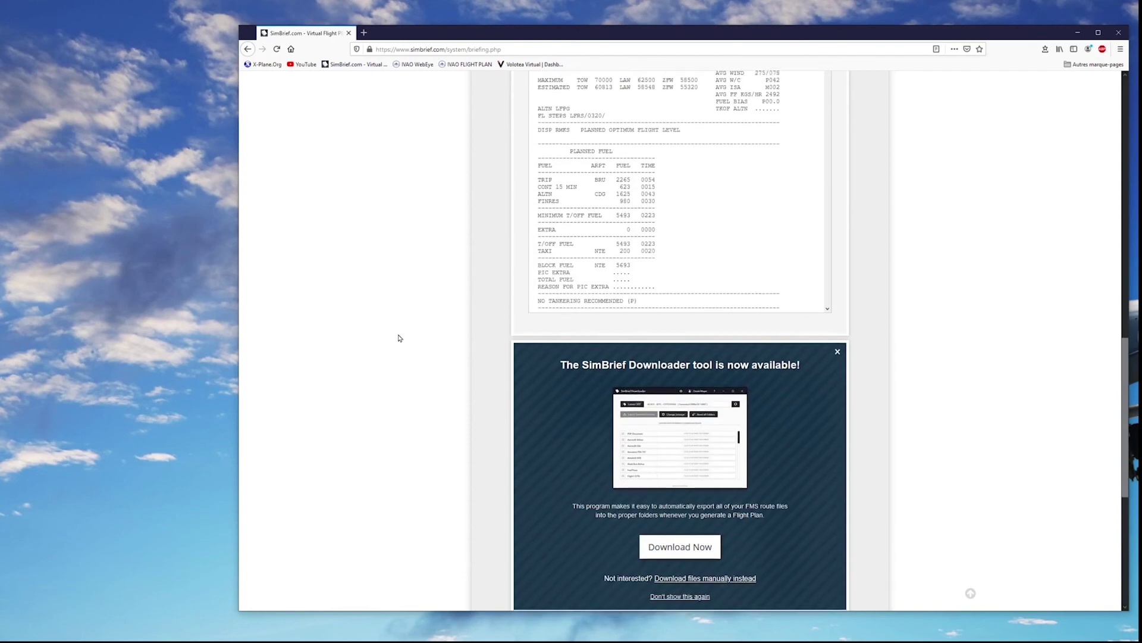
scroll(399, 336, "down", 1)
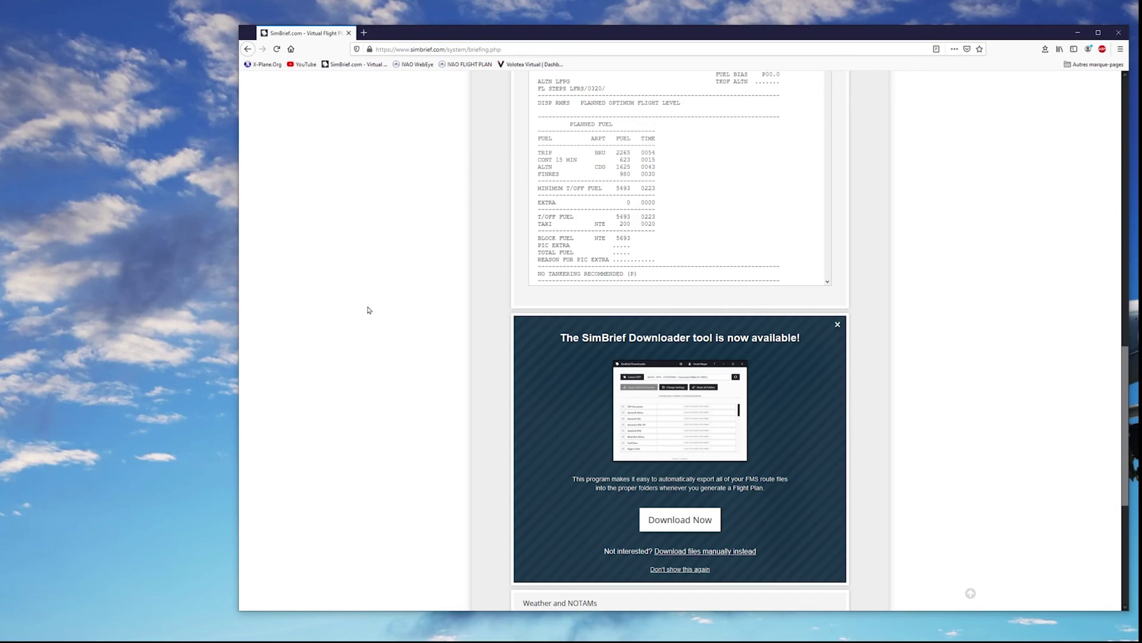
scroll(374, 327, "up", 15)
scroll(365, 319, "up", 3)
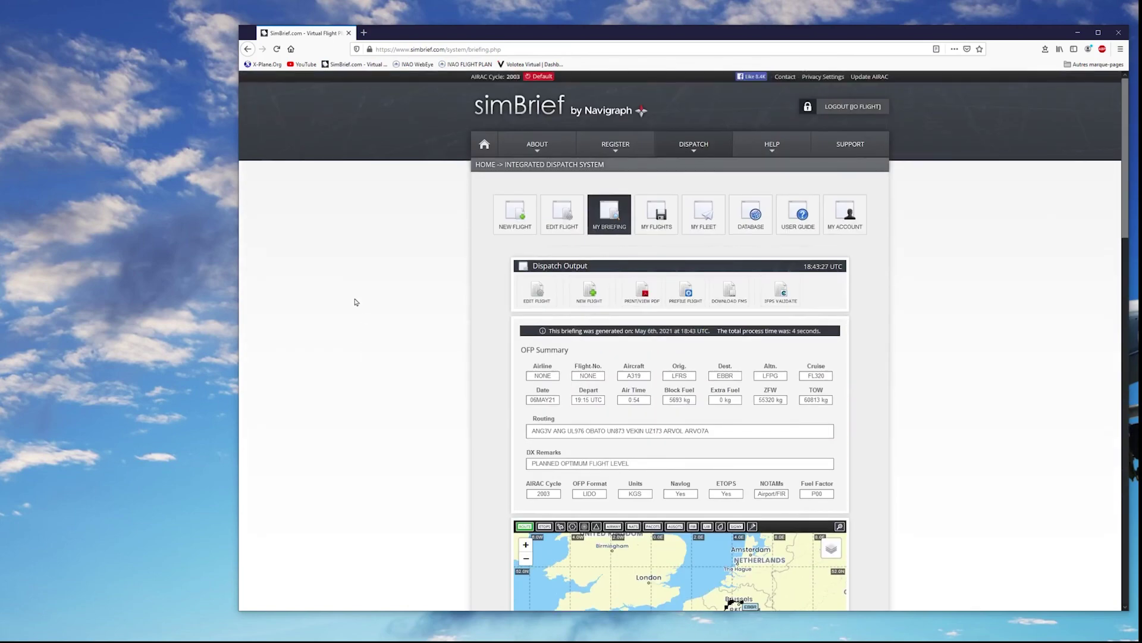